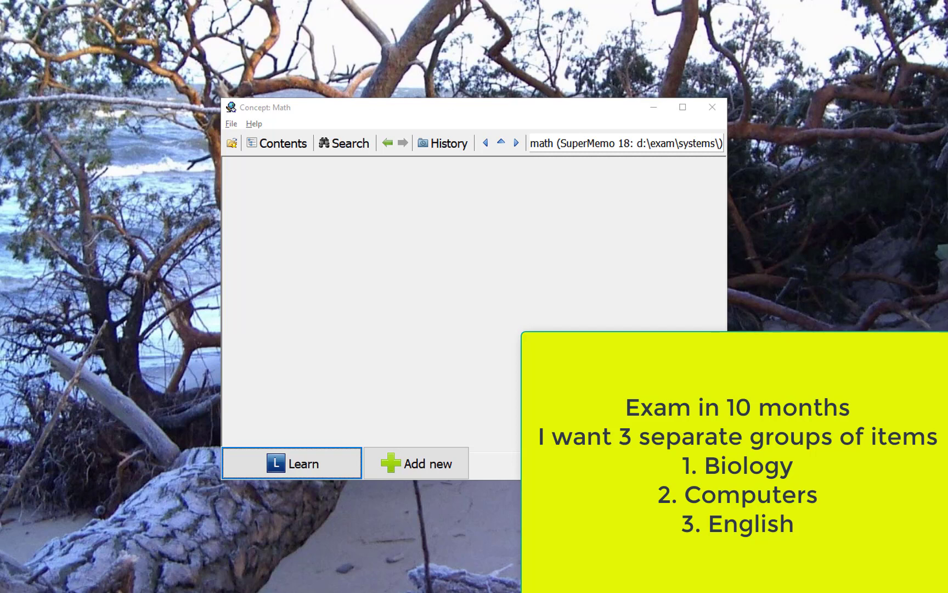
- Add a placeholder item with 'asdfasdf' as both question and answer
left_click(429, 473)
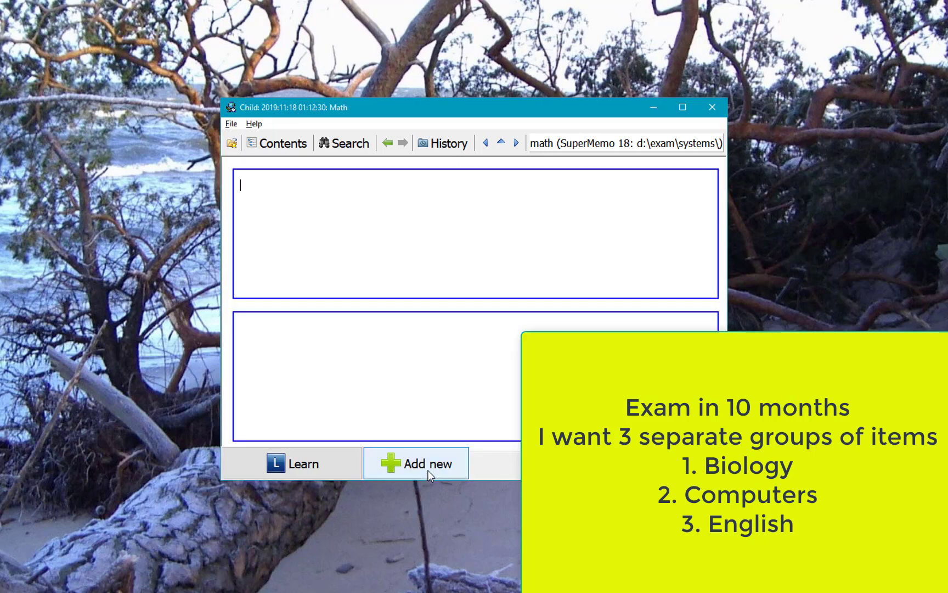
type("asdfasdf")
left_click(415, 396)
type("asdfasdf")
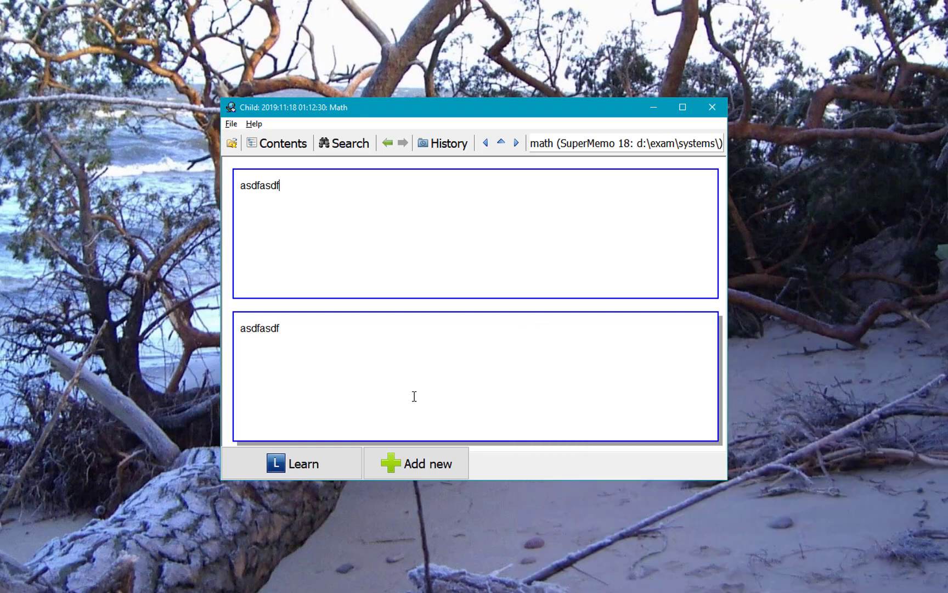
key("Escape")
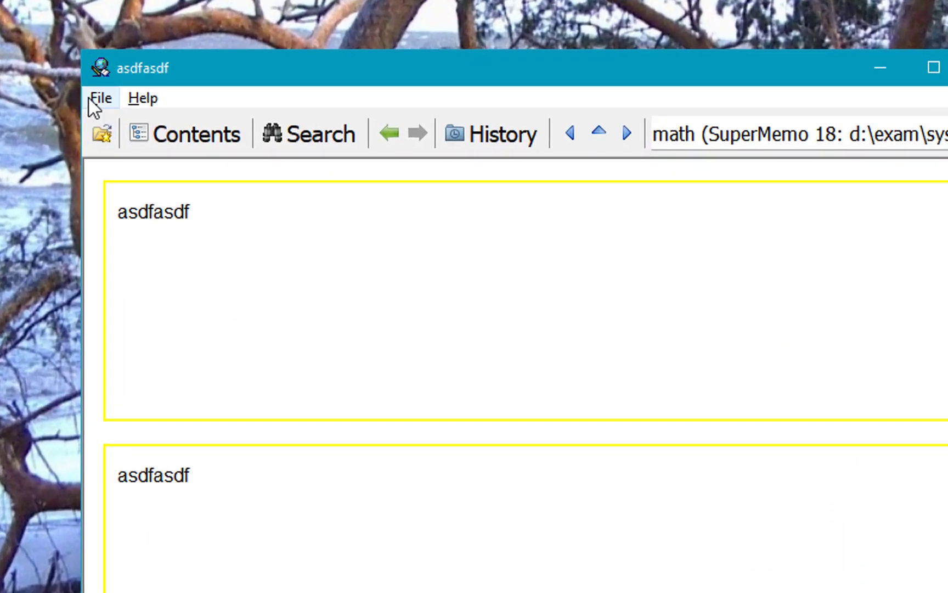
- Switch to Professional level, turn on the plain background, and enlarge the program window
left_click(231, 124)
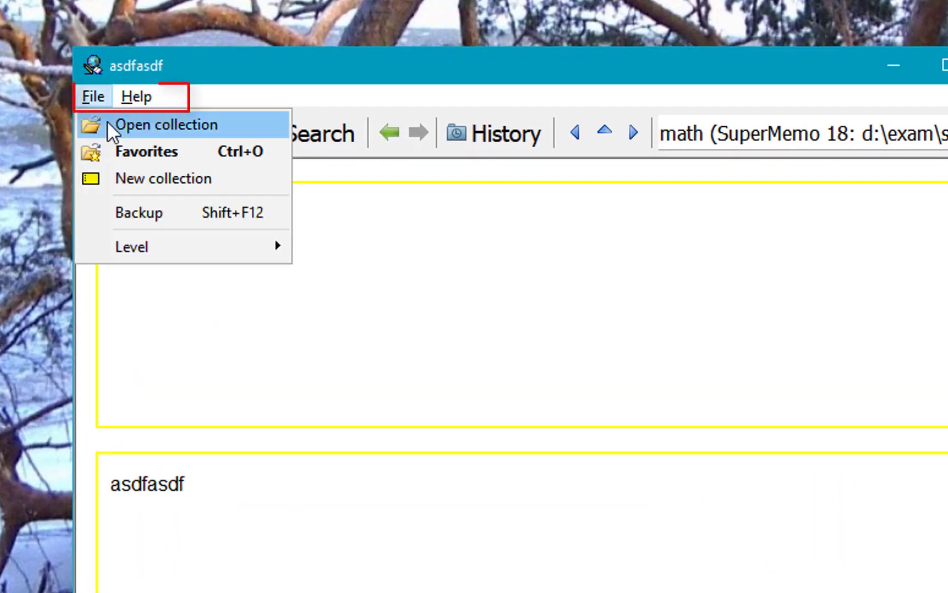
mouse_move(178, 246)
left_click(389, 332)
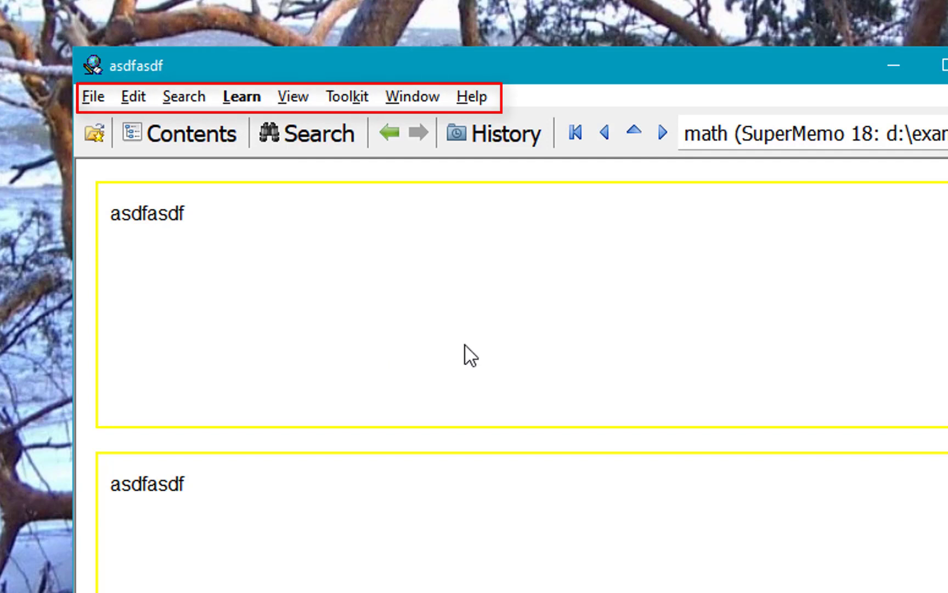
left_click(407, 96)
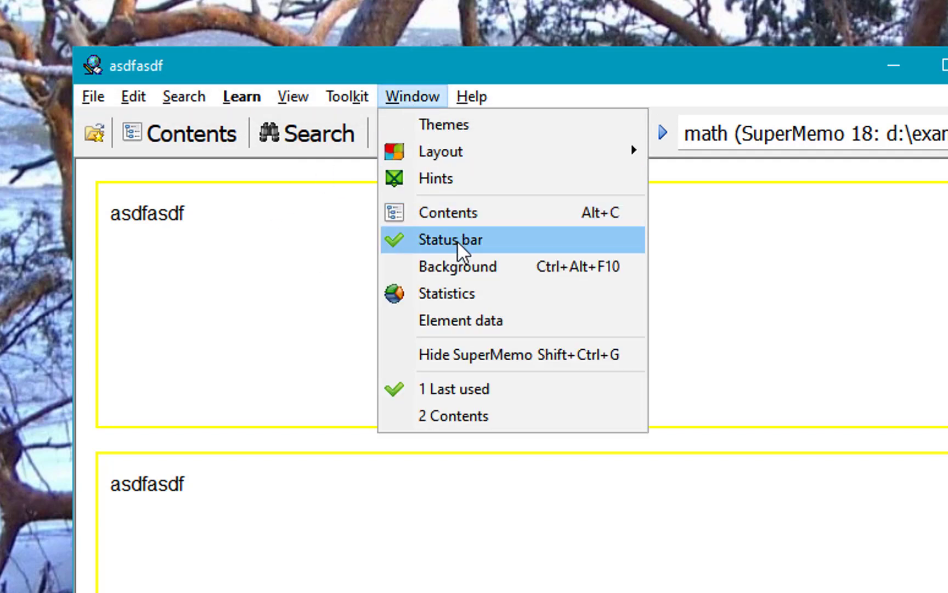
left_click(460, 264)
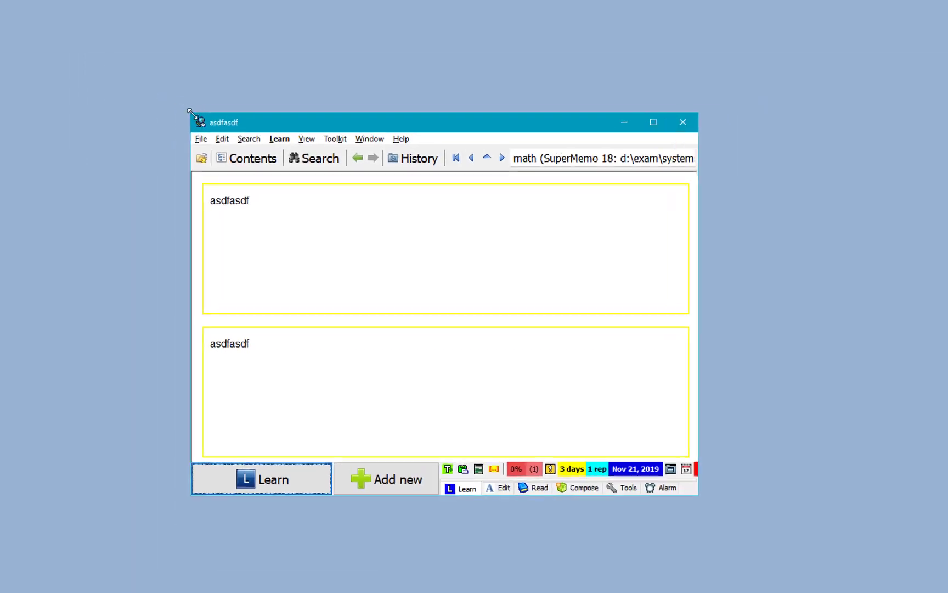
left_click_drag(201, 118, 132, 50)
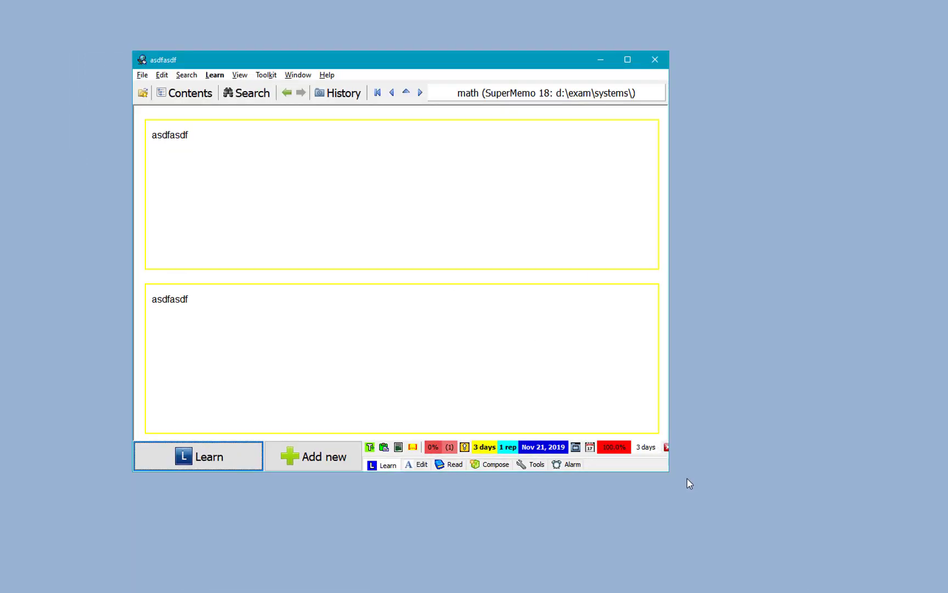
left_click_drag(667, 471, 834, 528)
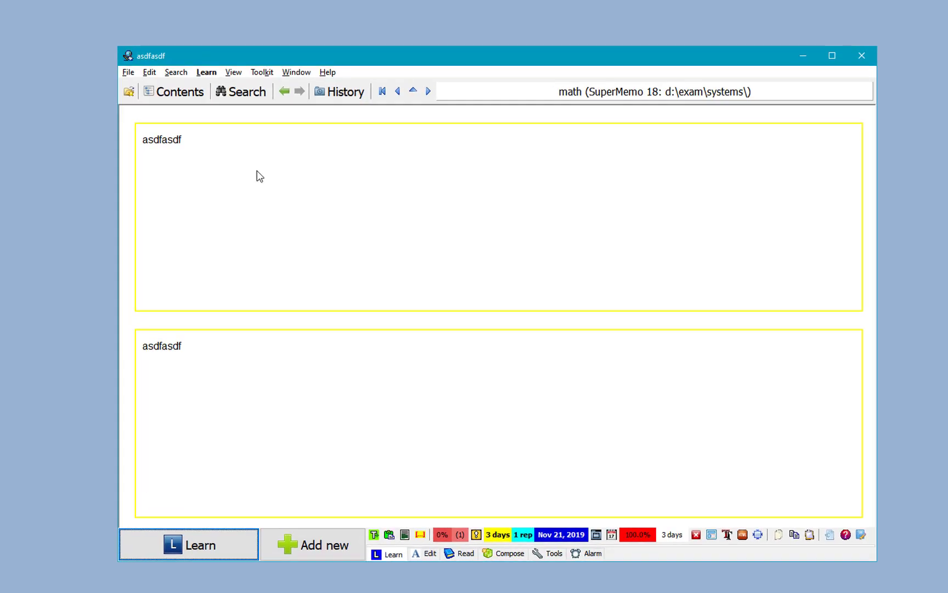
- Save the current window arrangement as the custom layout 'Exam'
left_click(297, 79)
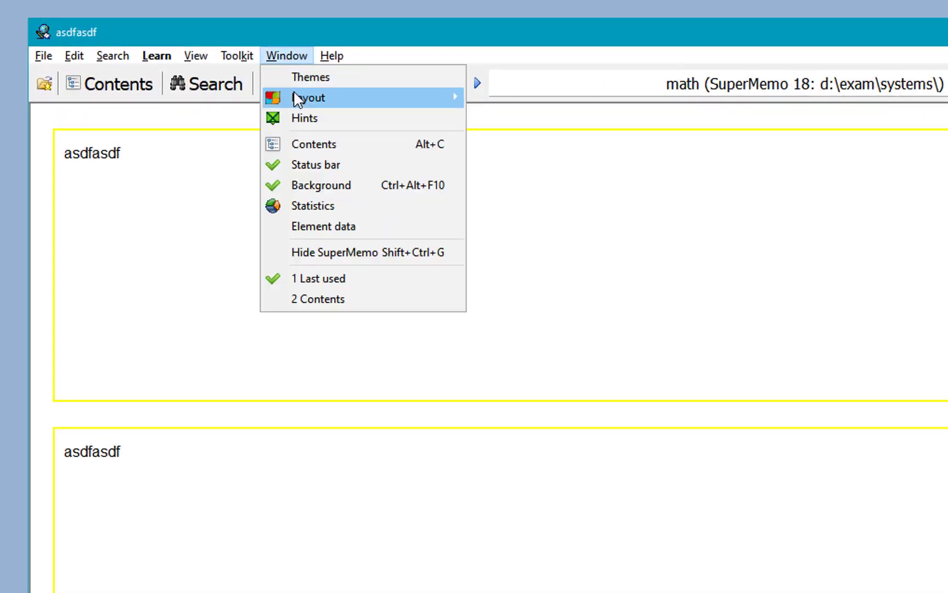
mouse_move(308, 97)
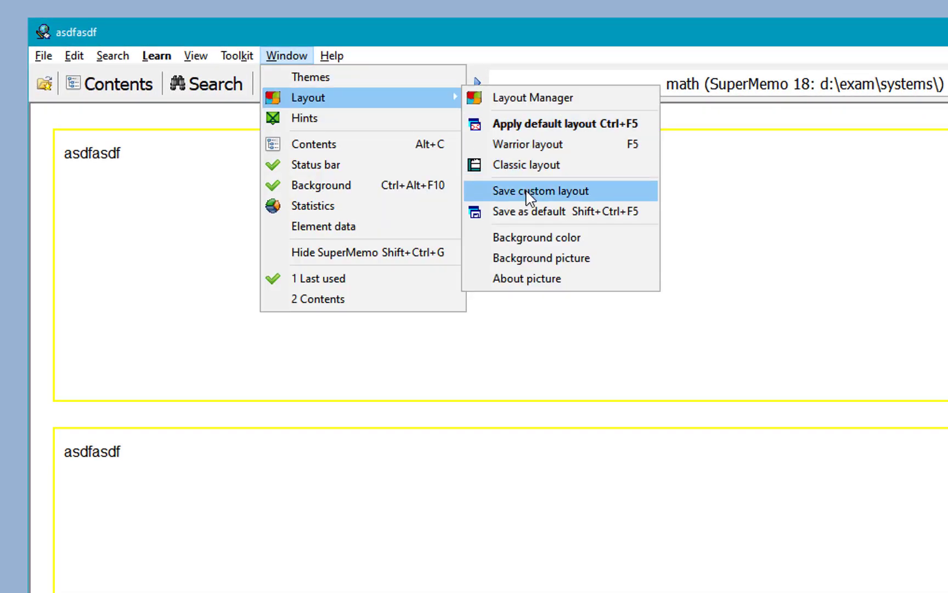
left_click(528, 194)
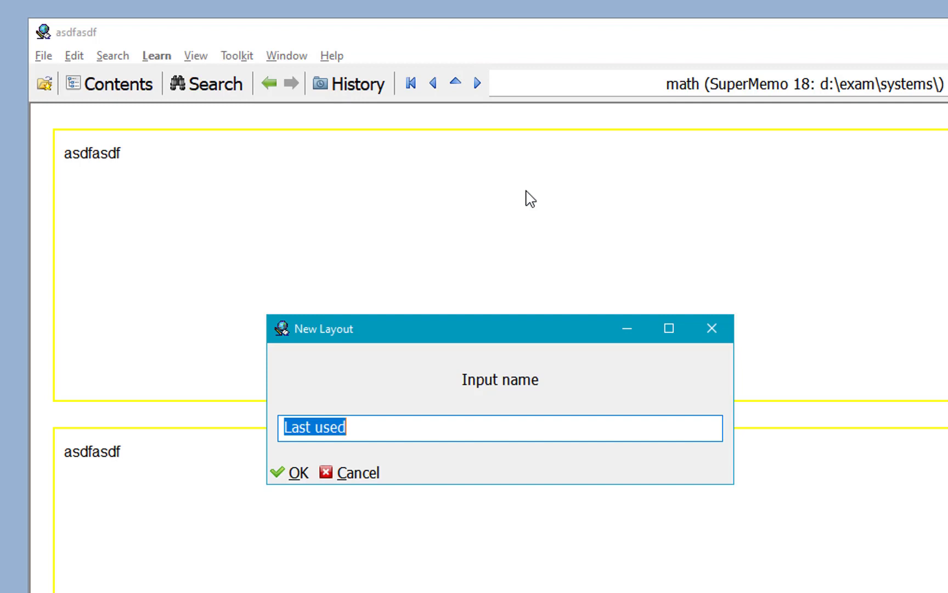
type("Exam")
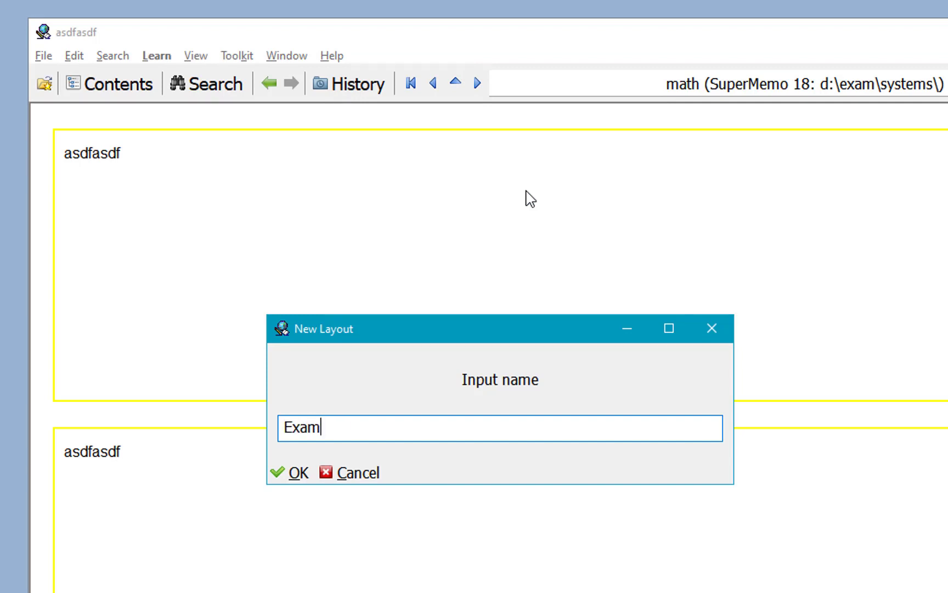
key("Return")
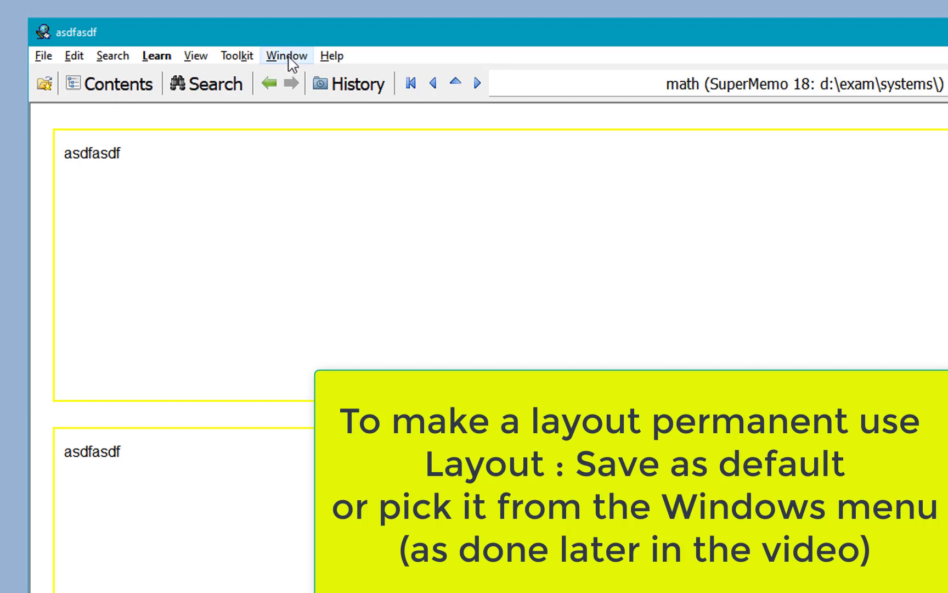
- Preview several interface styles and apply Metropolis UI Blue
left_click(288, 58)
left_click(310, 80)
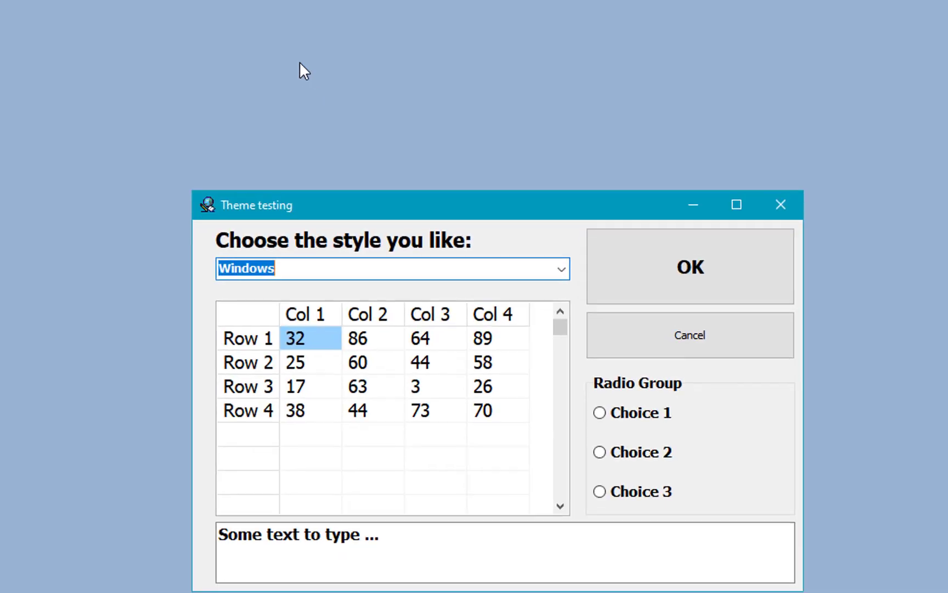
key("Down")
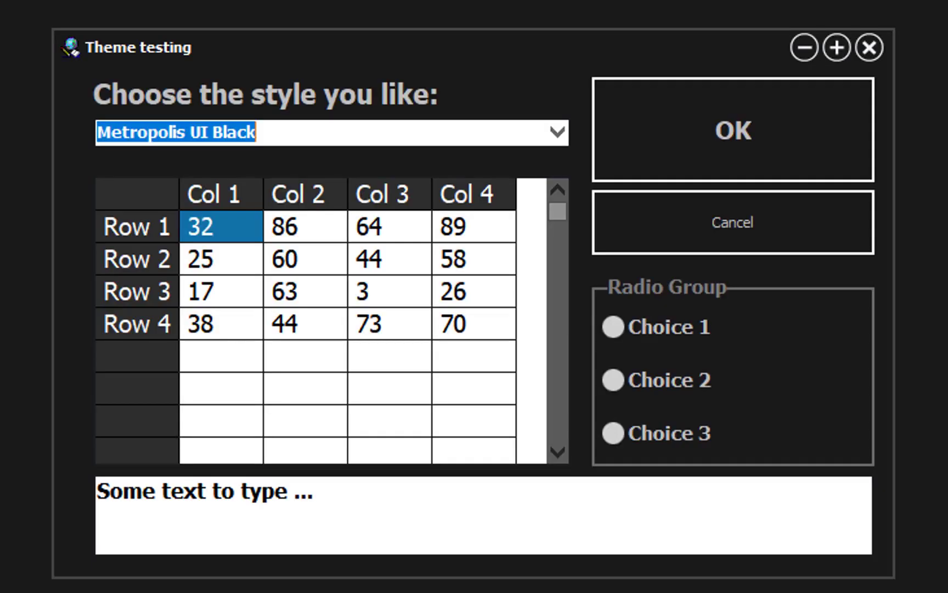
key("Down")
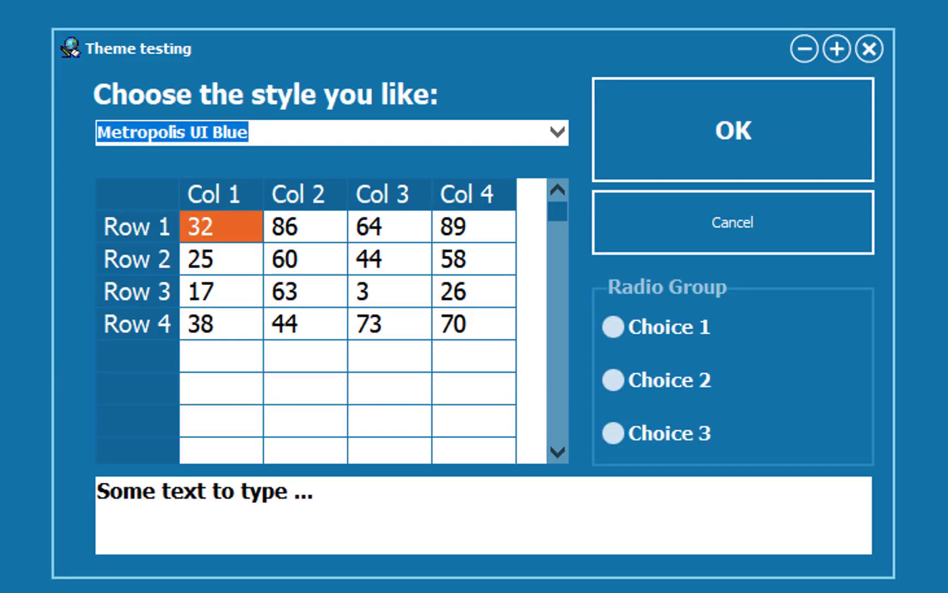
left_click(704, 133)
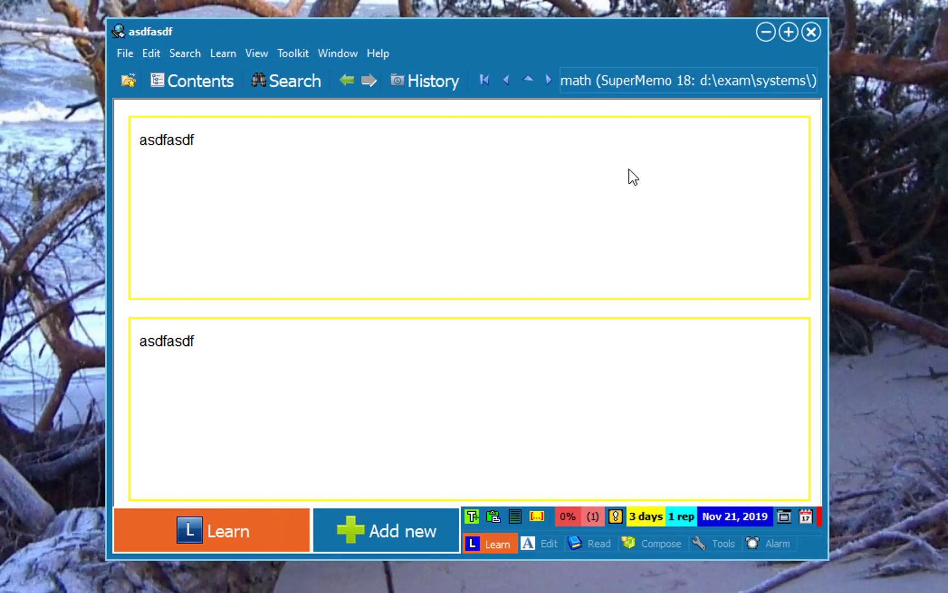
- Delete the asdfasdf item, dismiss the warning, and apply the Exam layout
key("ctrl+shift+Delete")
key("Return")
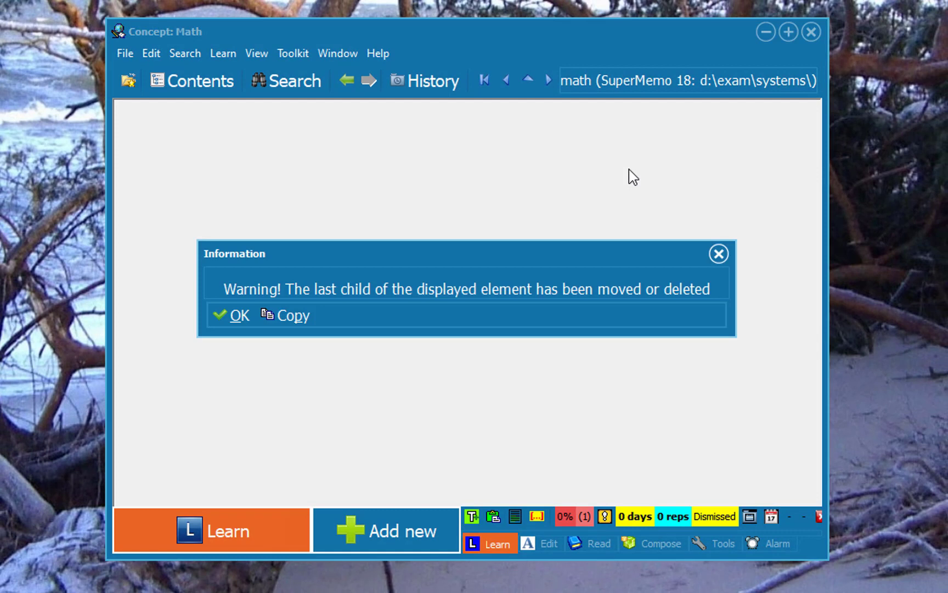
key("Return")
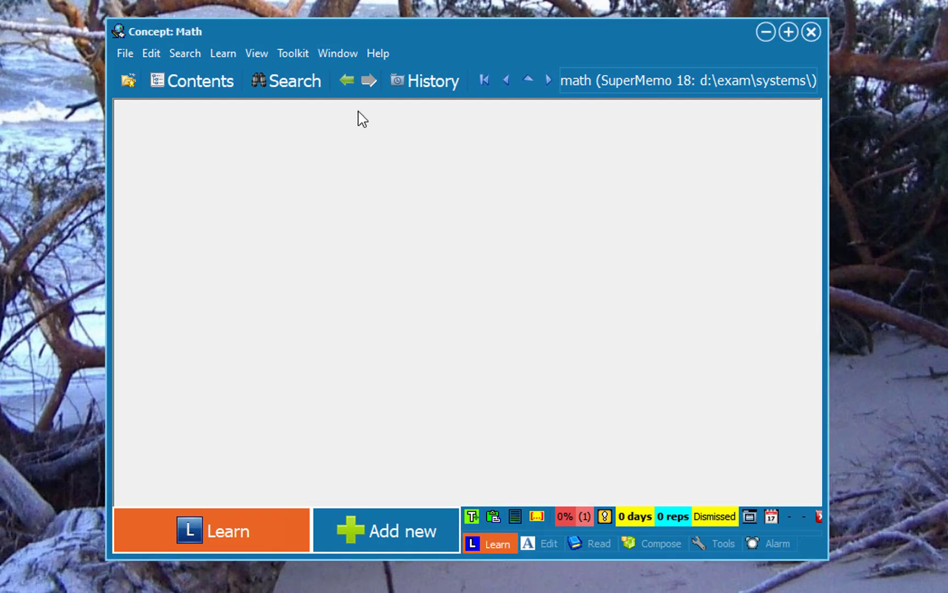
left_click(338, 52)
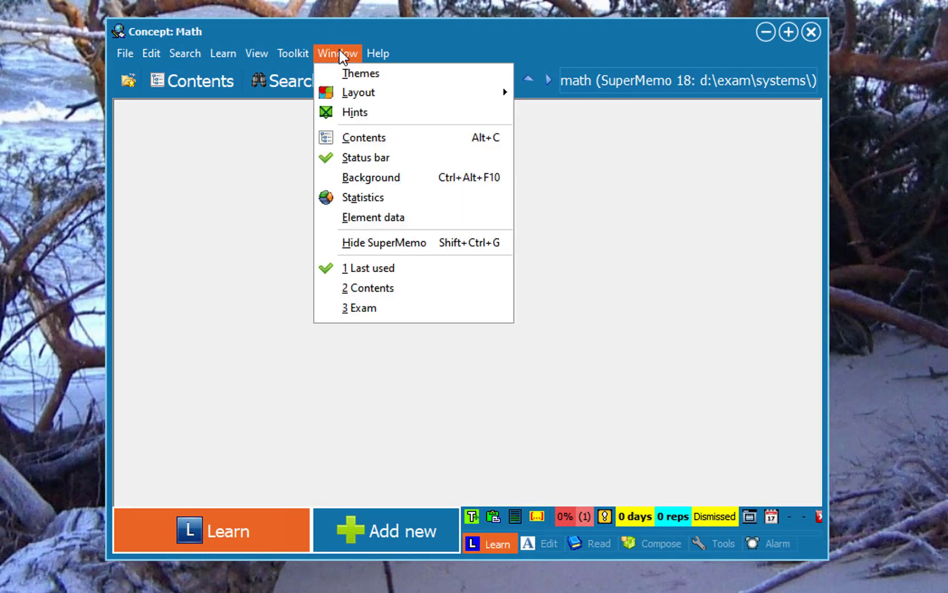
left_click(374, 308)
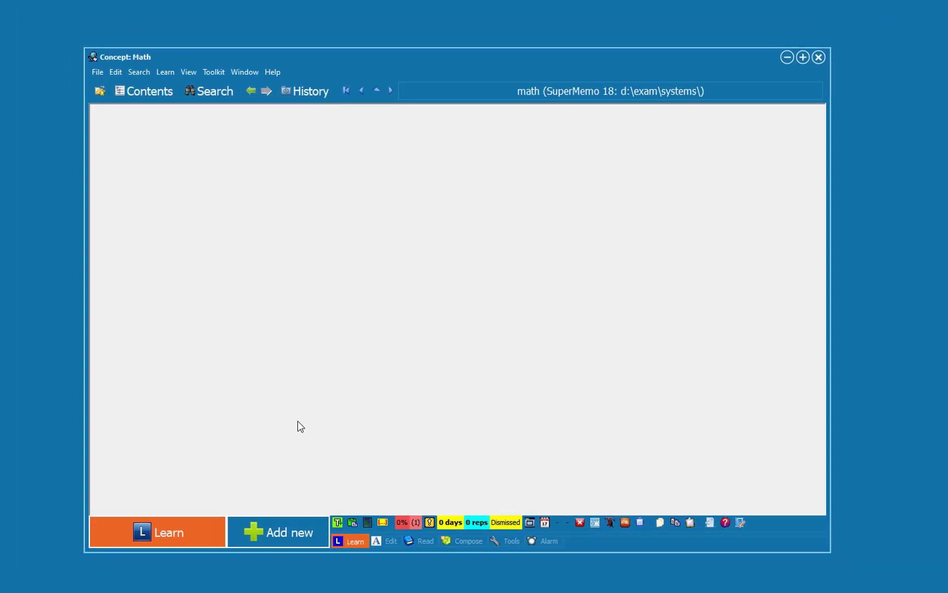
- Add a new item for the red-eared slider turtle question with a teal background
left_click(288, 532)
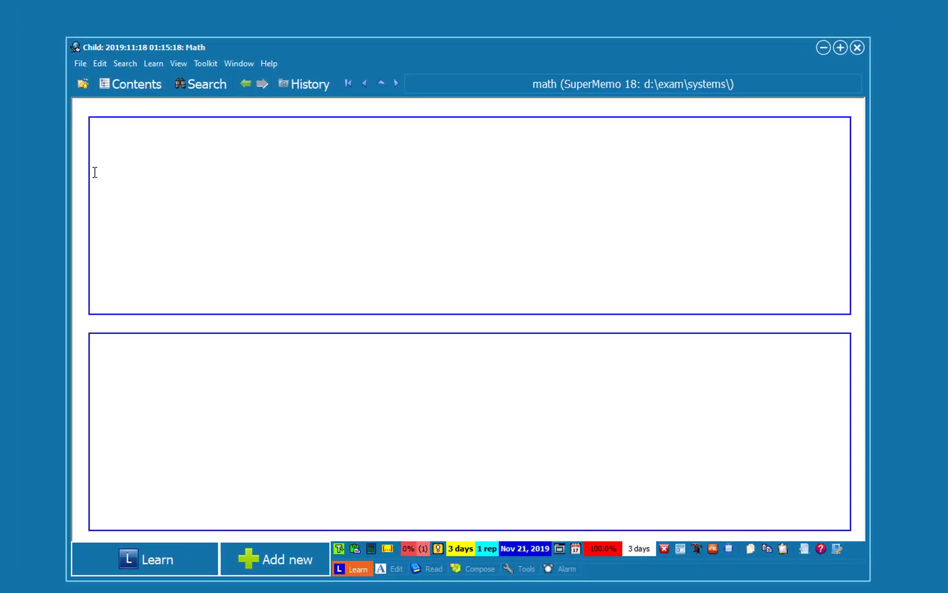
right_click(93, 169)
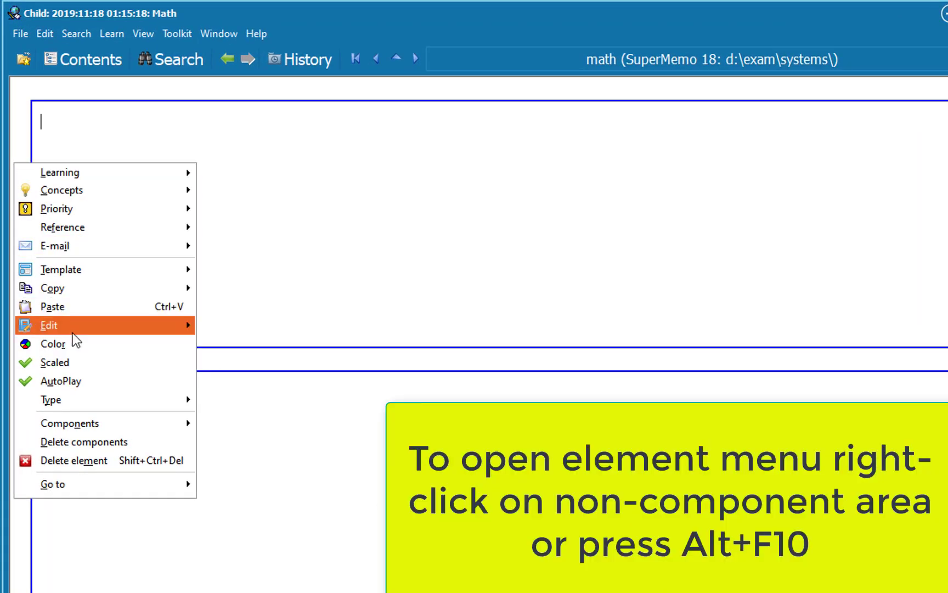
left_click(74, 342)
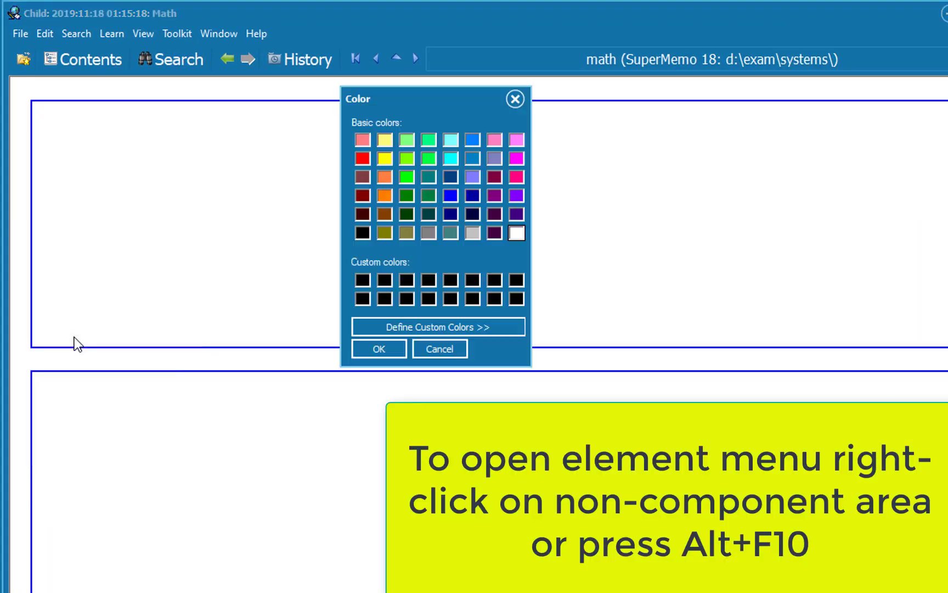
left_click(428, 175)
left_click(380, 350)
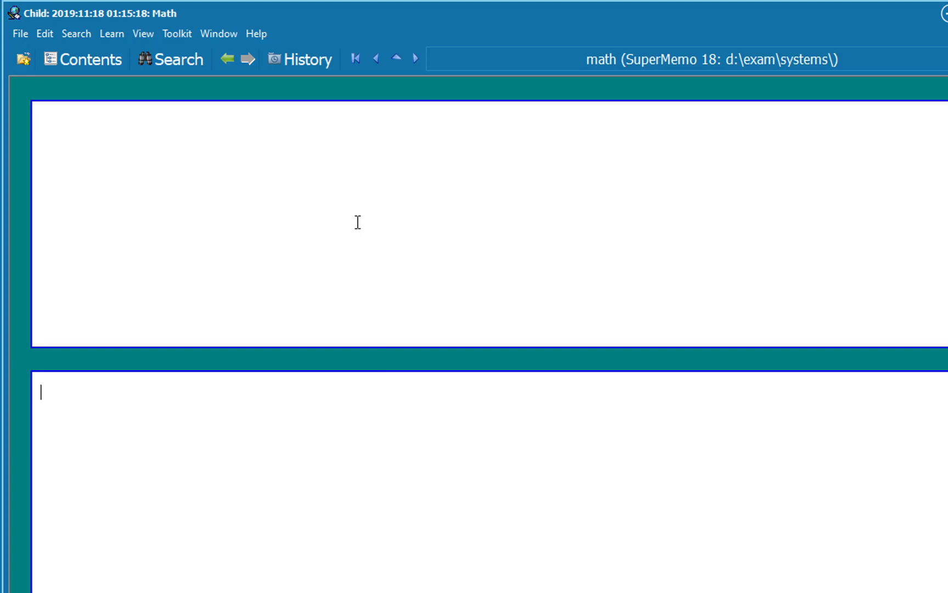
type("What is the Latin name of the red-eared slider turtle?")
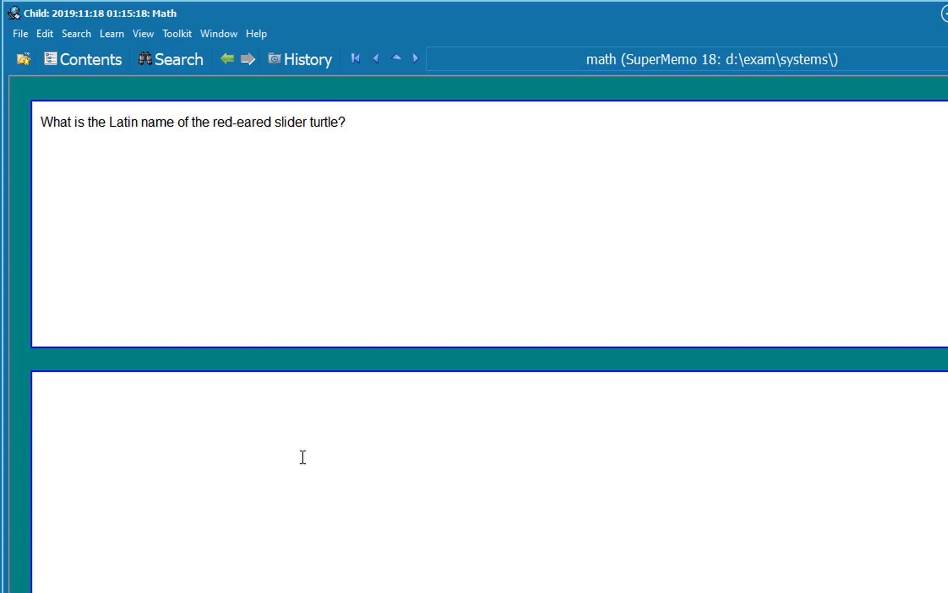
- Create a new text style named 'Biology' for the question text
right_click(373, 224)
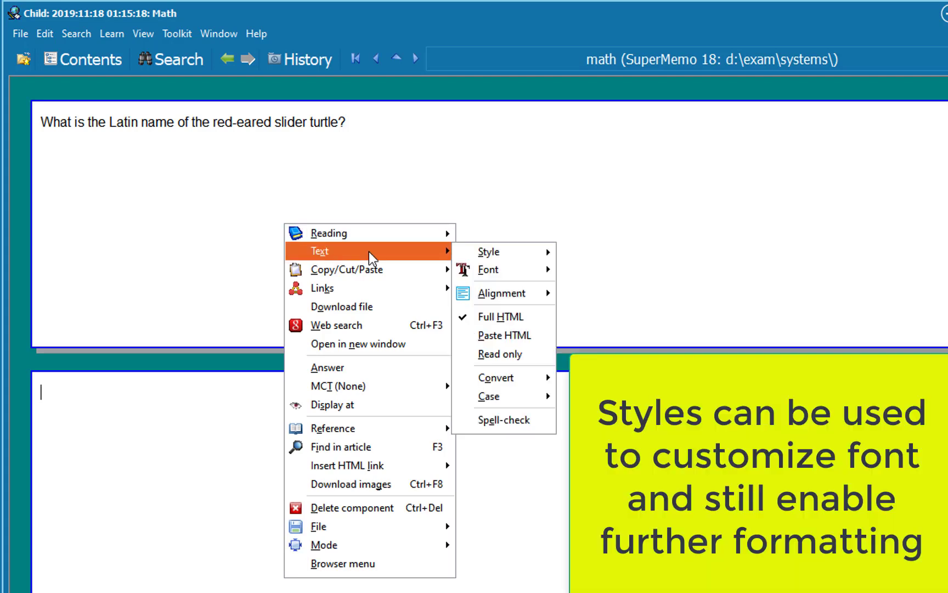
mouse_move(489, 253)
left_click(593, 253)
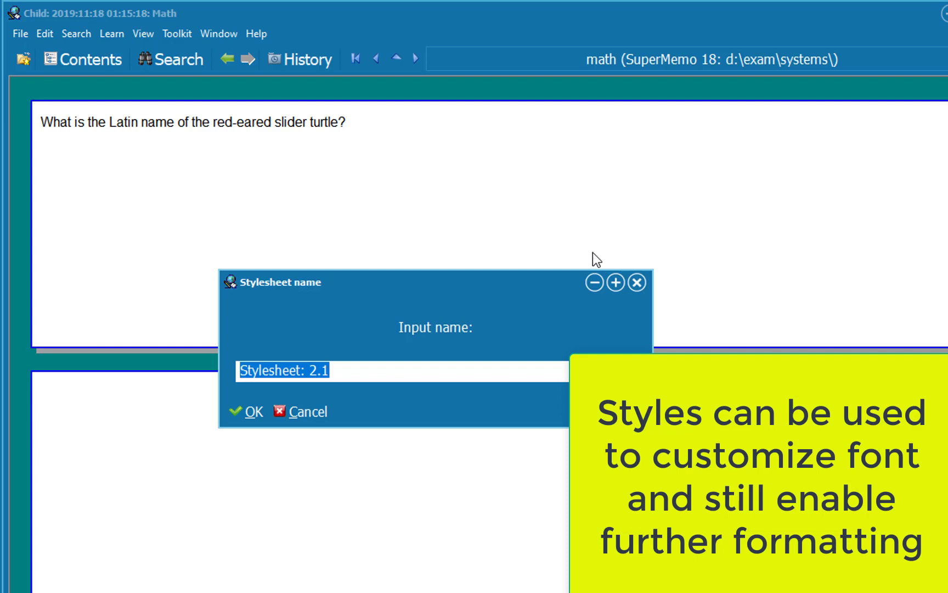
type("Biology")
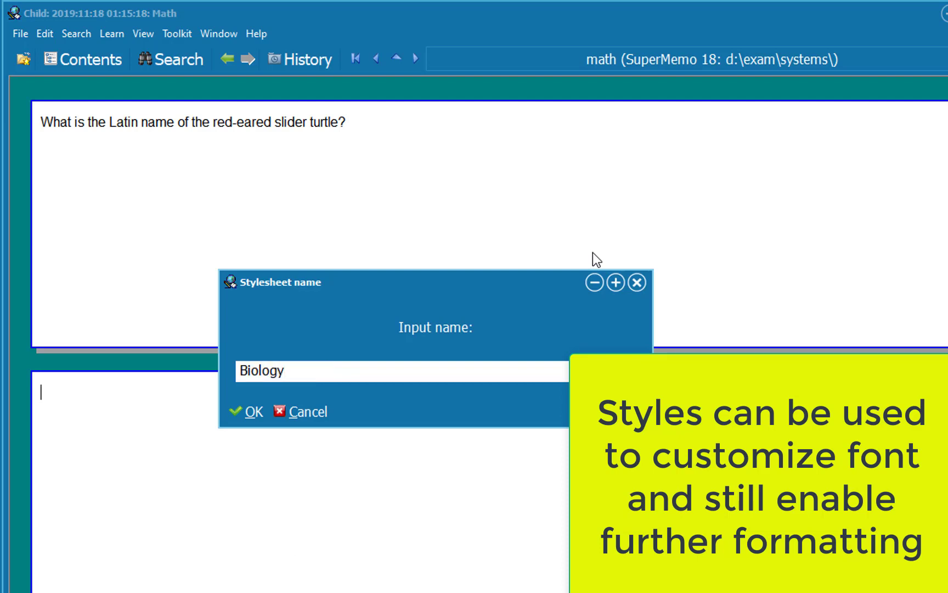
key("Return")
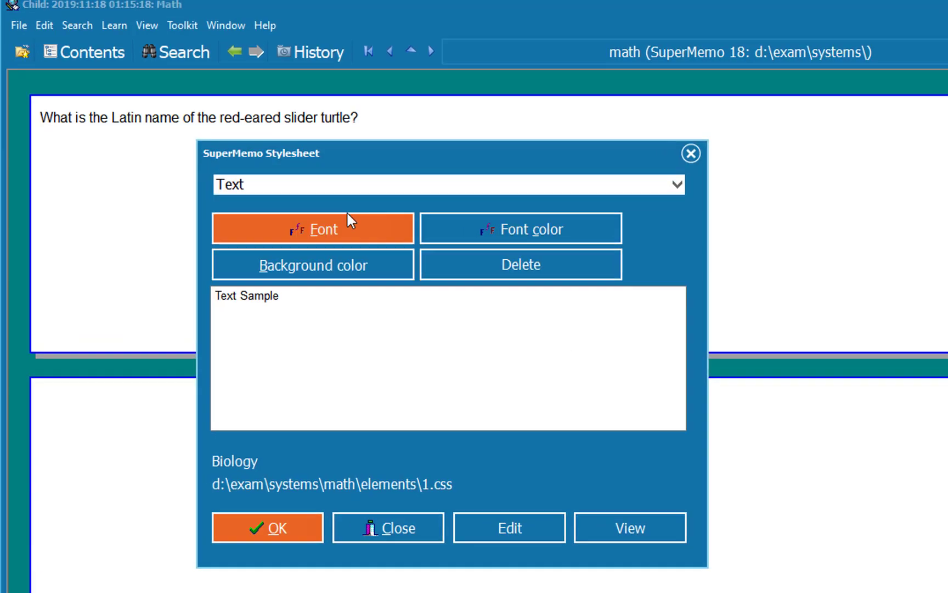
- Try AR Julian, Bernard MT and Cooper Black as the Biology text font
left_click(349, 222)
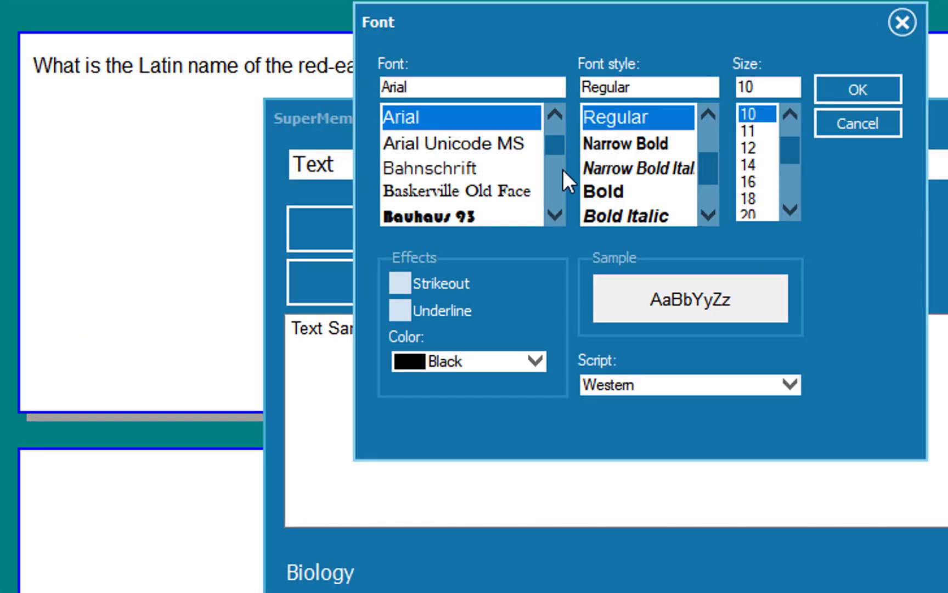
mouse_move(558, 147)
left_mouse_down()
mouse_move(558, 172)
mouse_move(560, 135)
mouse_move(561, 143)
left_mouse_up()
left_click(473, 190)
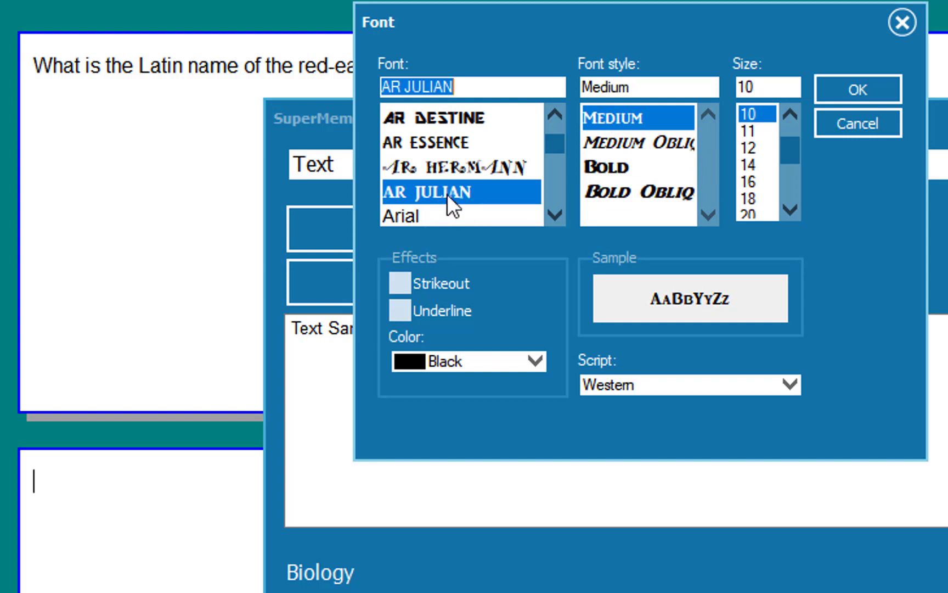
scroll(447, 194, "down", 2)
scroll(447, 194, "down", 1)
scroll(447, 194, "down", 1)
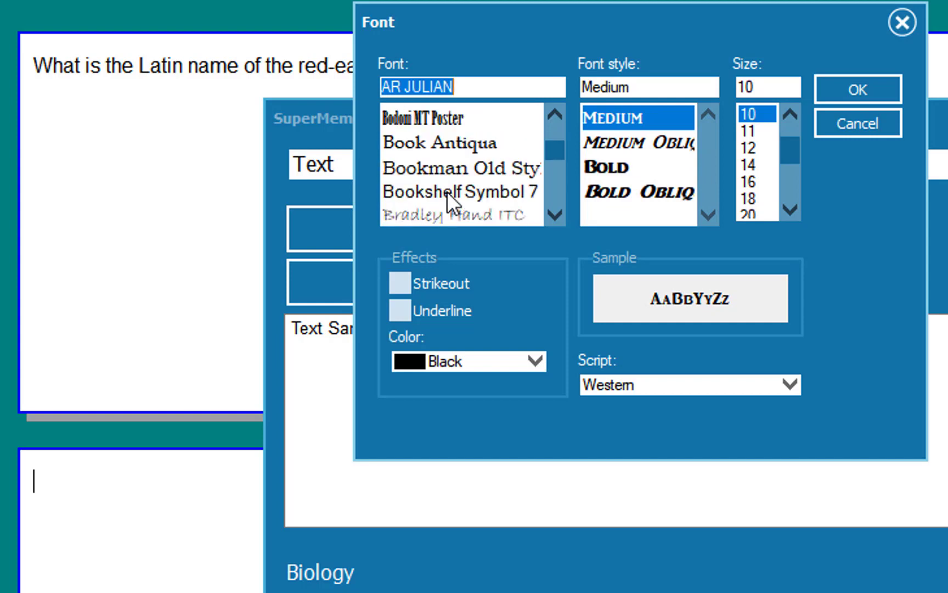
scroll(448, 192, "up", 1)
left_click(459, 176)
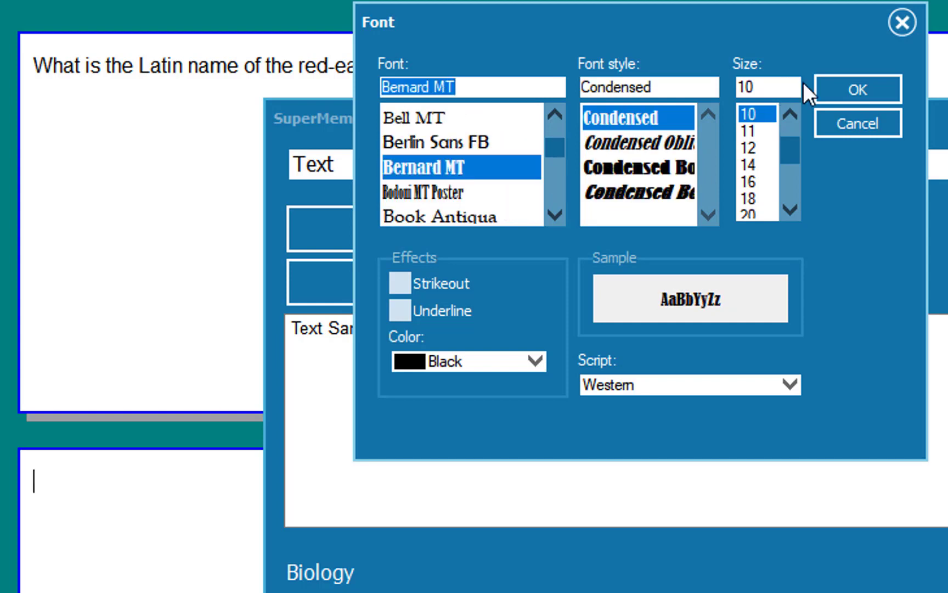
left_click(842, 81)
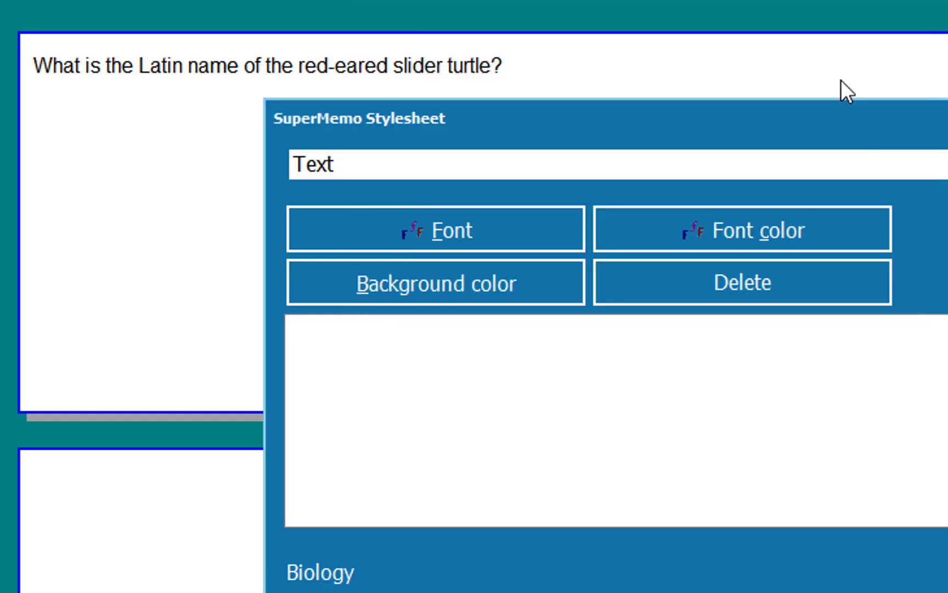
left_click(470, 236)
scroll(502, 211, "down", 3)
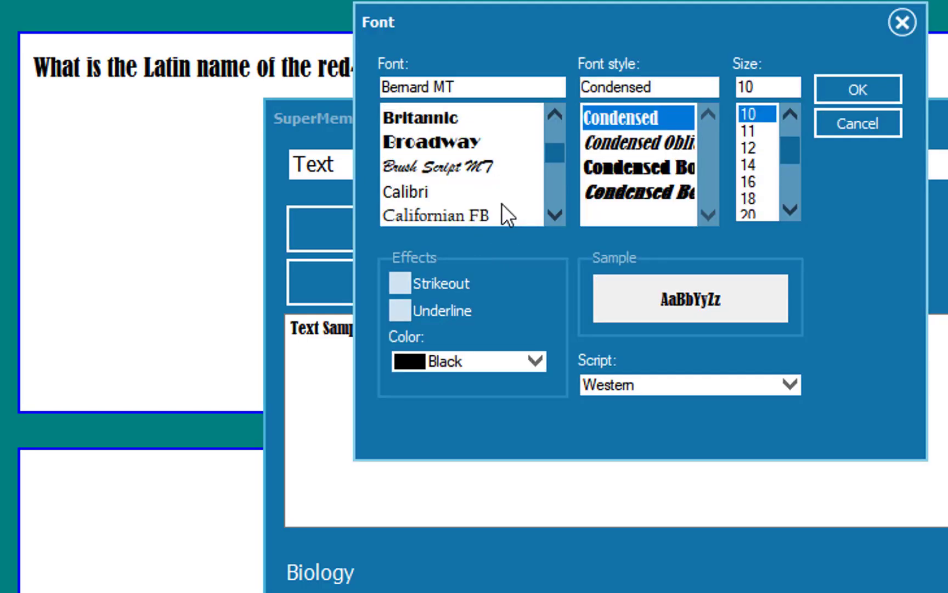
scroll(502, 204, "down", 2)
scroll(503, 204, "down", 2)
scroll(502, 204, "down", 1)
left_click(435, 142)
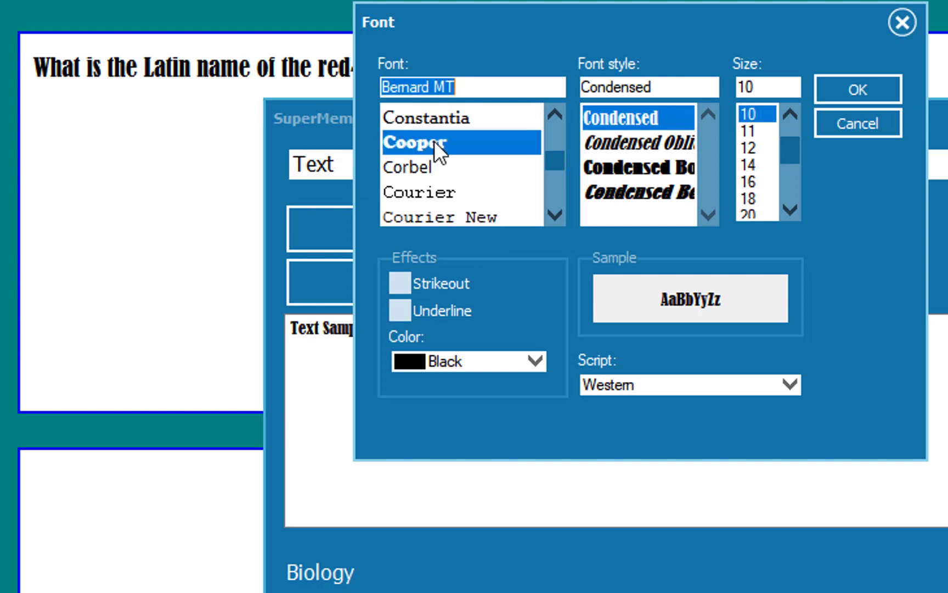
left_click(851, 89)
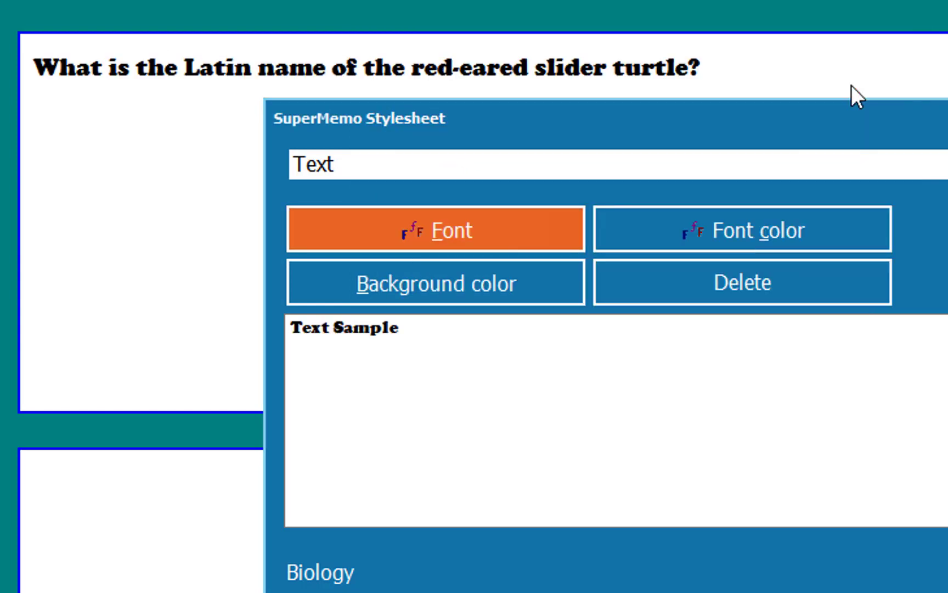
- Set the Biology text font to Arial, Bold, size 18
left_click(515, 233)
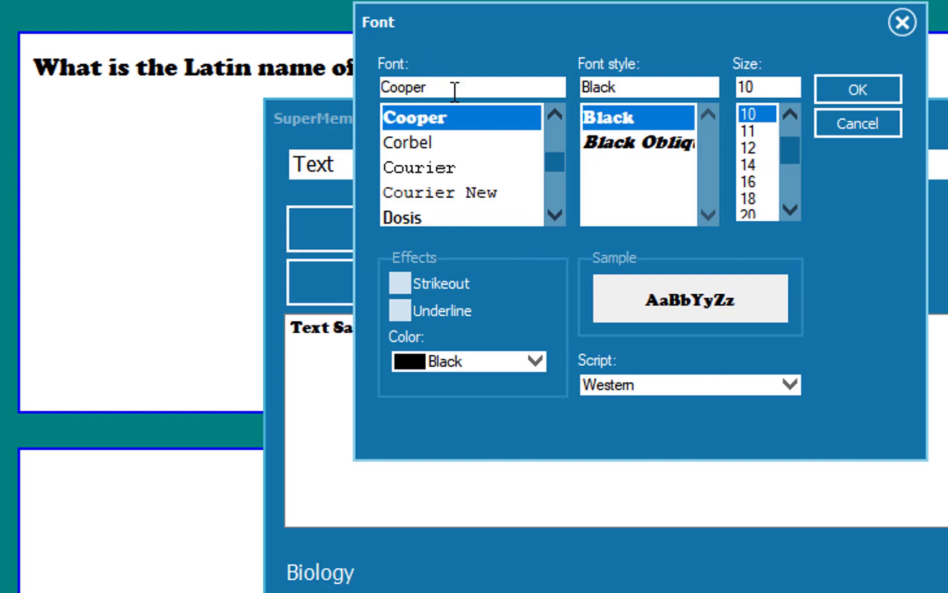
double_click(454, 89)
type("a")
left_click(427, 119)
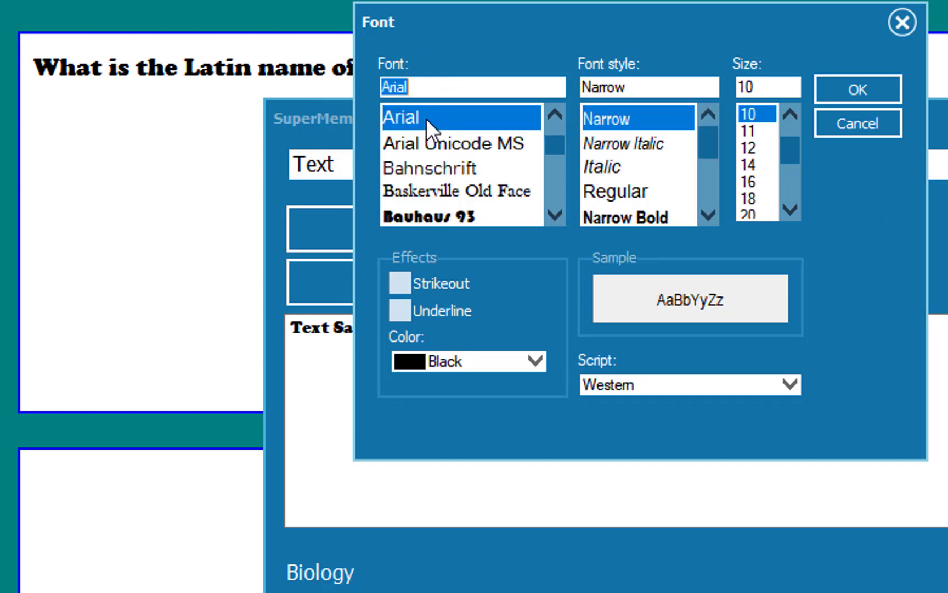
left_click(642, 191)
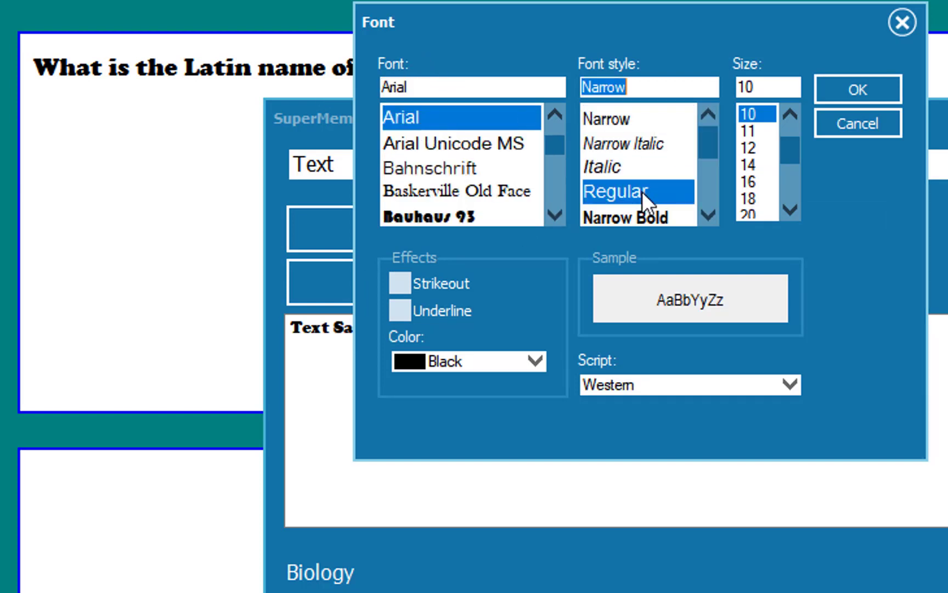
left_click(753, 165)
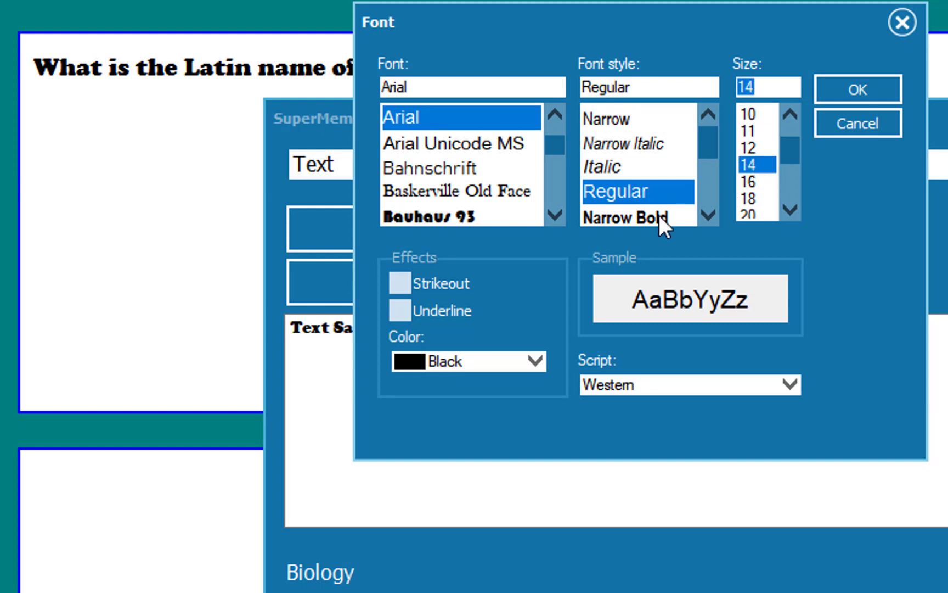
scroll(657, 199, "down", 2)
left_click(622, 117)
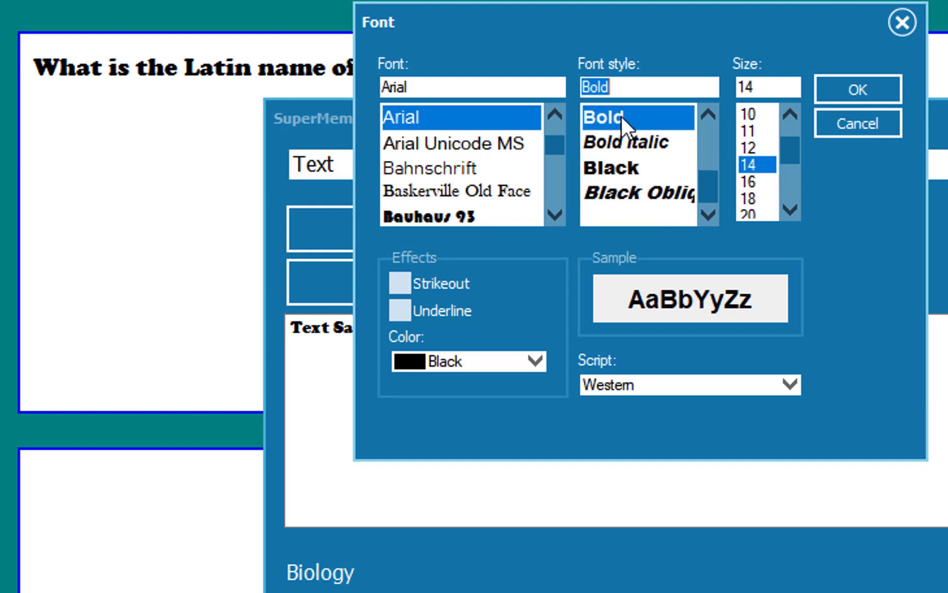
left_click(763, 182)
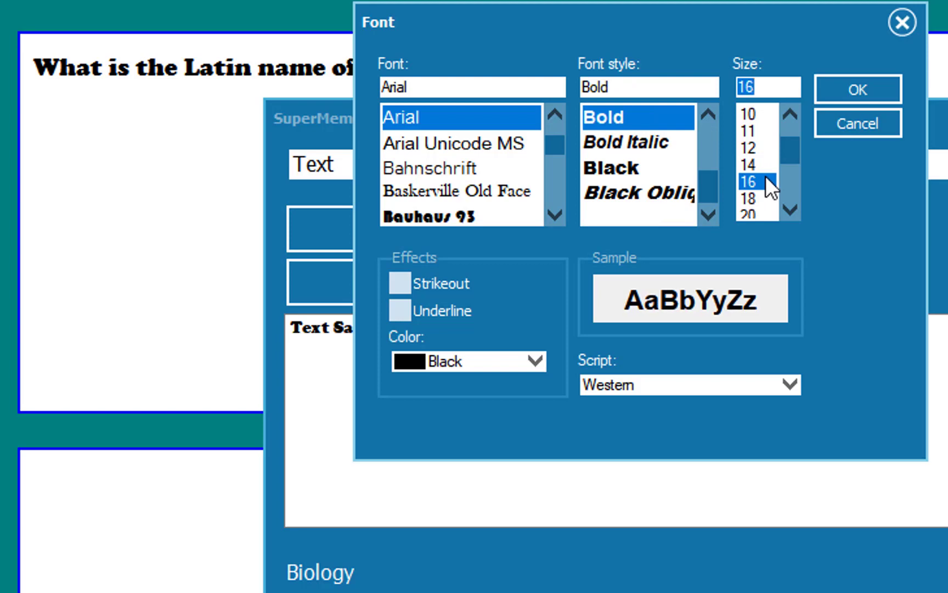
left_click(762, 197)
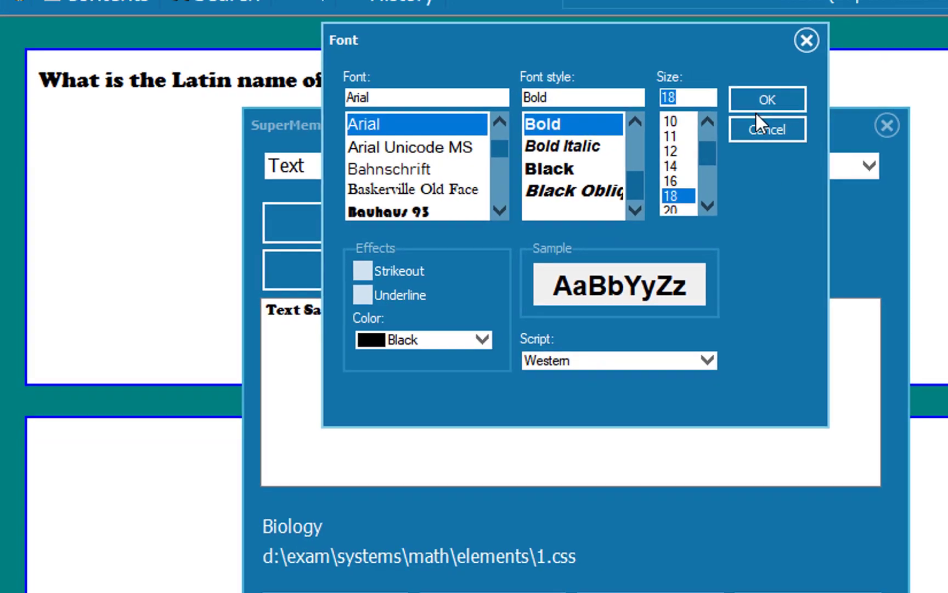
left_click(757, 105)
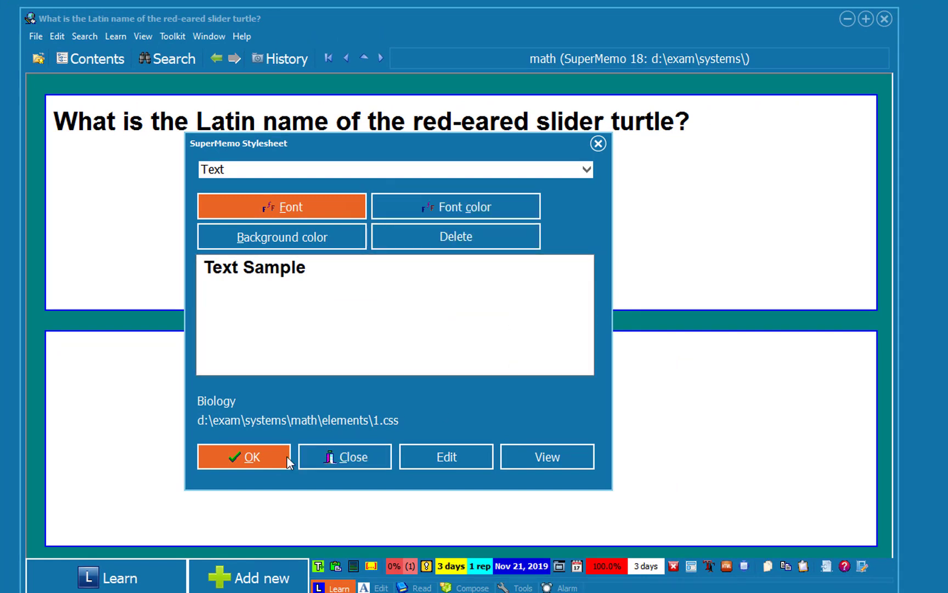
- Enter the answer 'Pseudemys scripta elegans' and link it to the Biology style
left_click(252, 458)
left_click(269, 443)
type("Pseudemys scoripta ele")
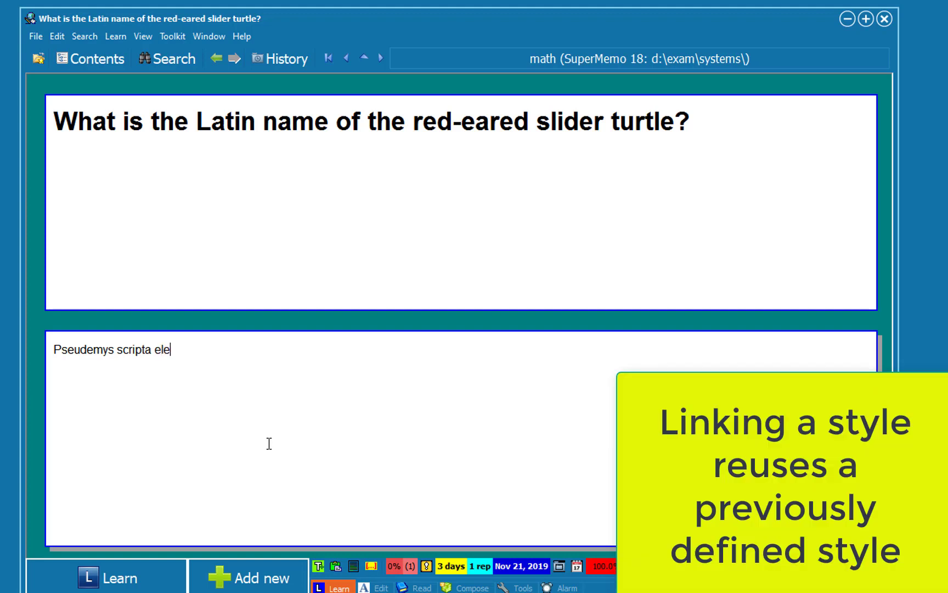
type("gans")
key("Escape")
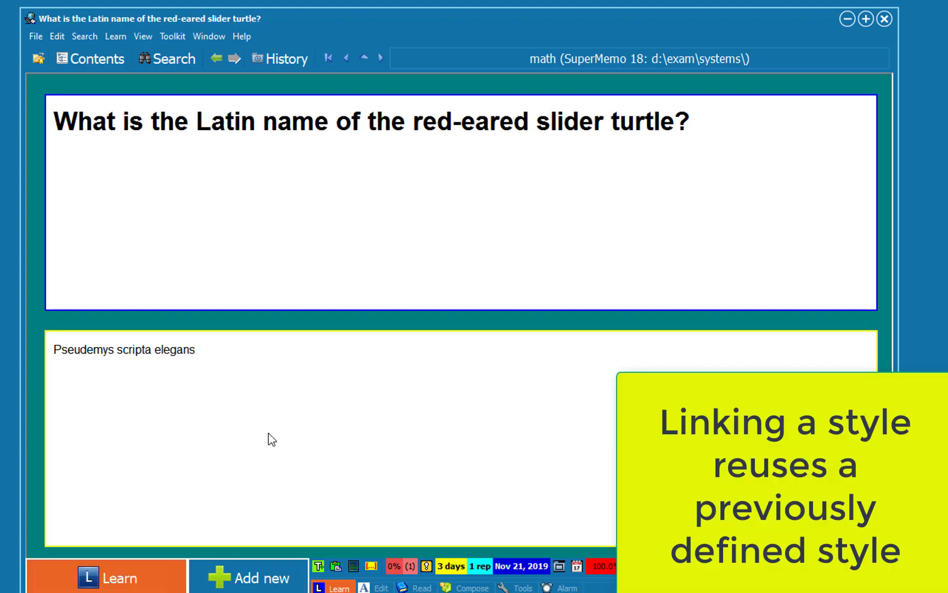
right_click(263, 410)
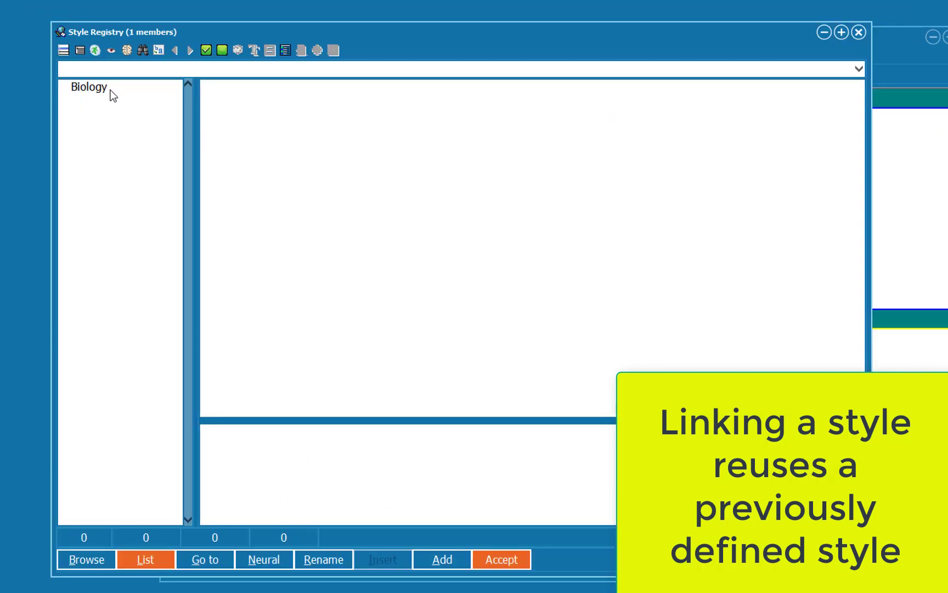
key("Escape")
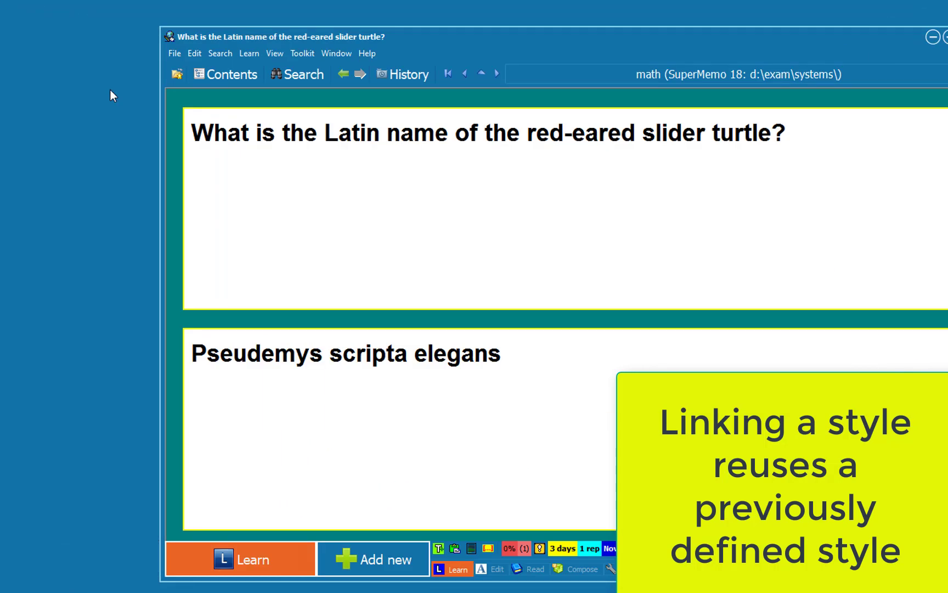
- Save the turtle item's look as template 'Biology' and show the Contents tree
right_click(666, 100)
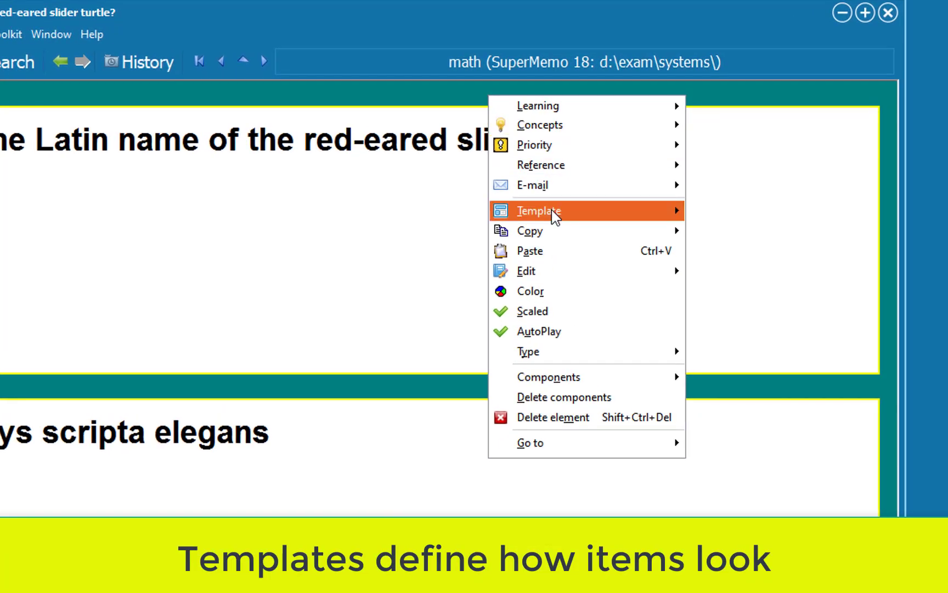
mouse_move(539, 210)
left_click(713, 213)
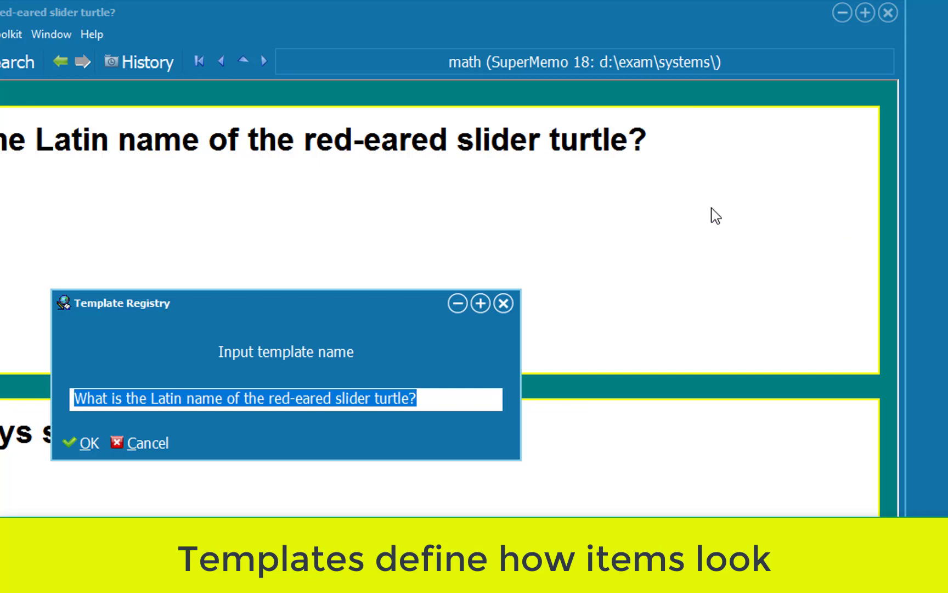
type("Bi")
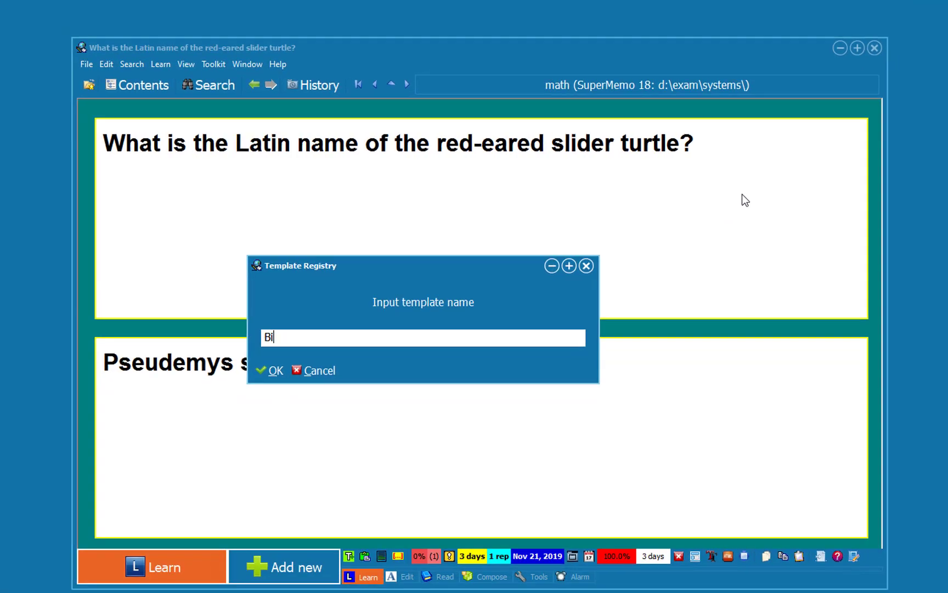
type("ology")
key("Return")
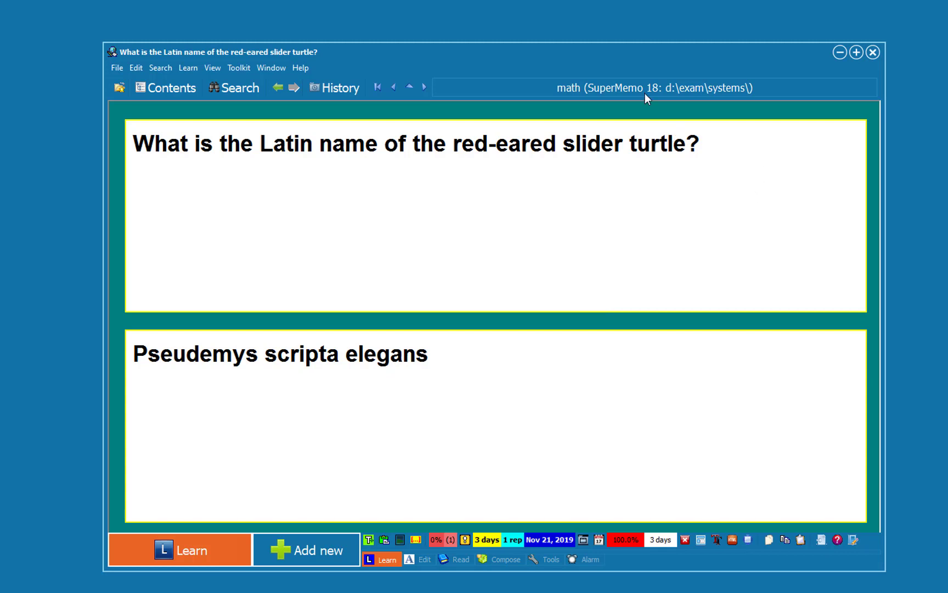
left_click(170, 87)
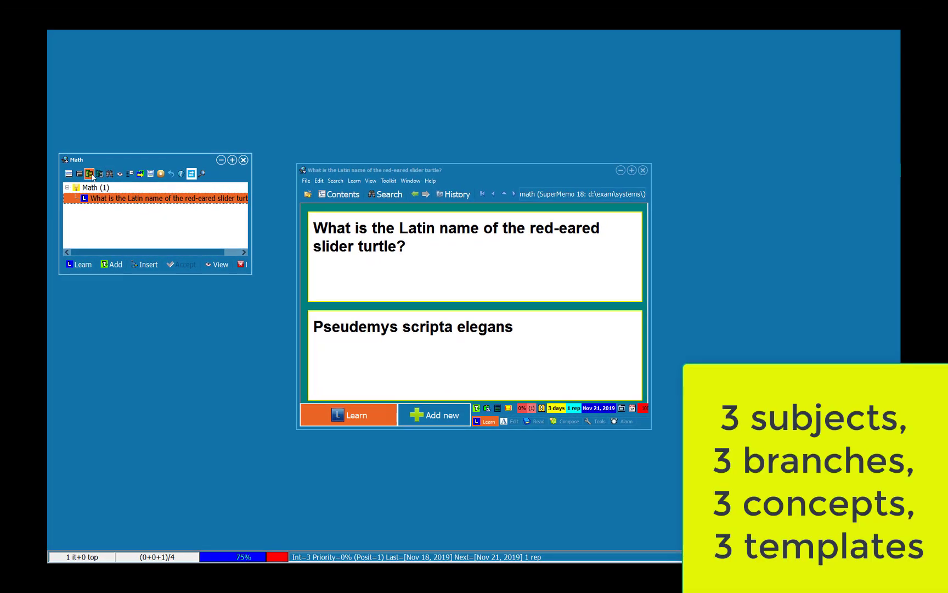
- Insert and name the Computer and English branches beside Biology under Math
left_click(91, 177)
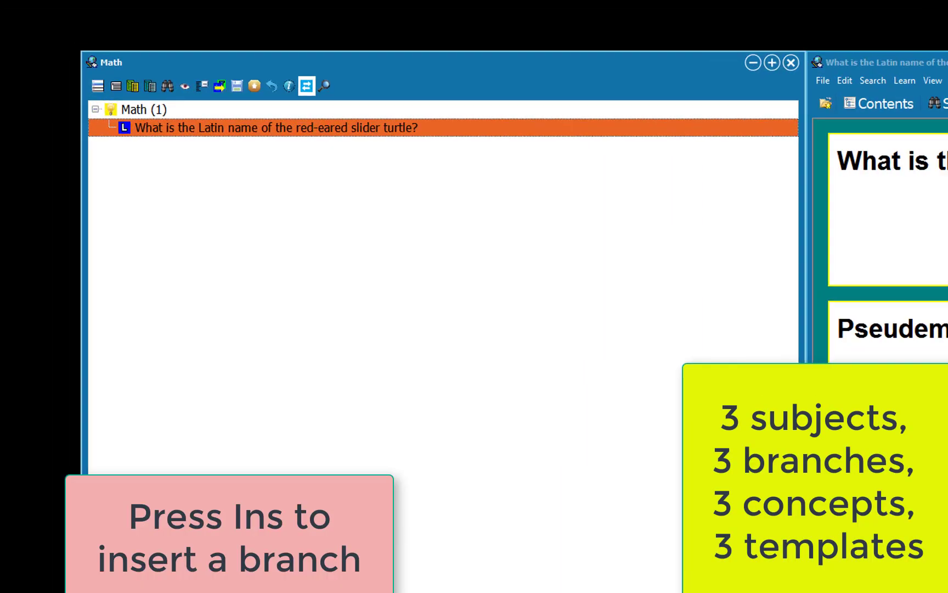
key("Insert")
type("B")
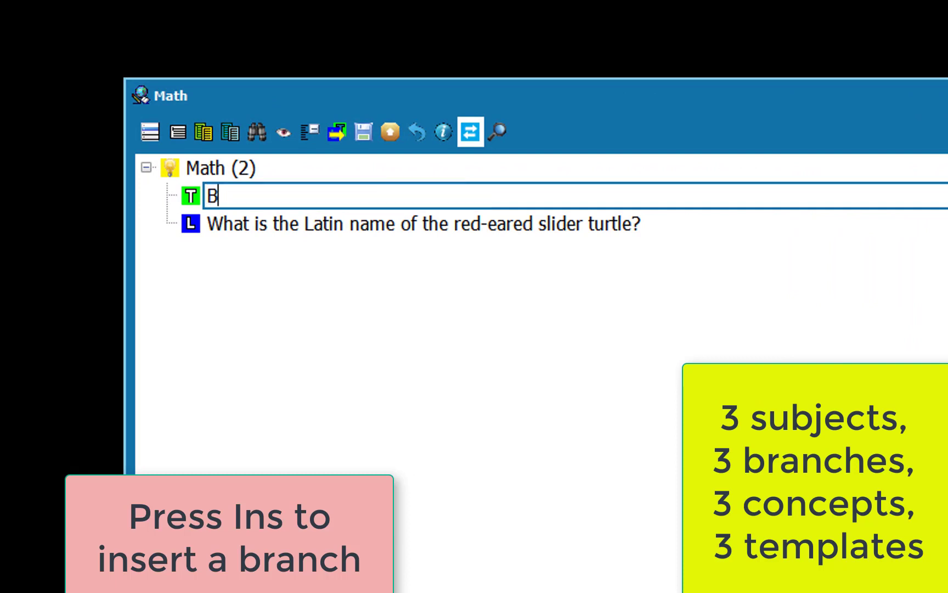
type("iology")
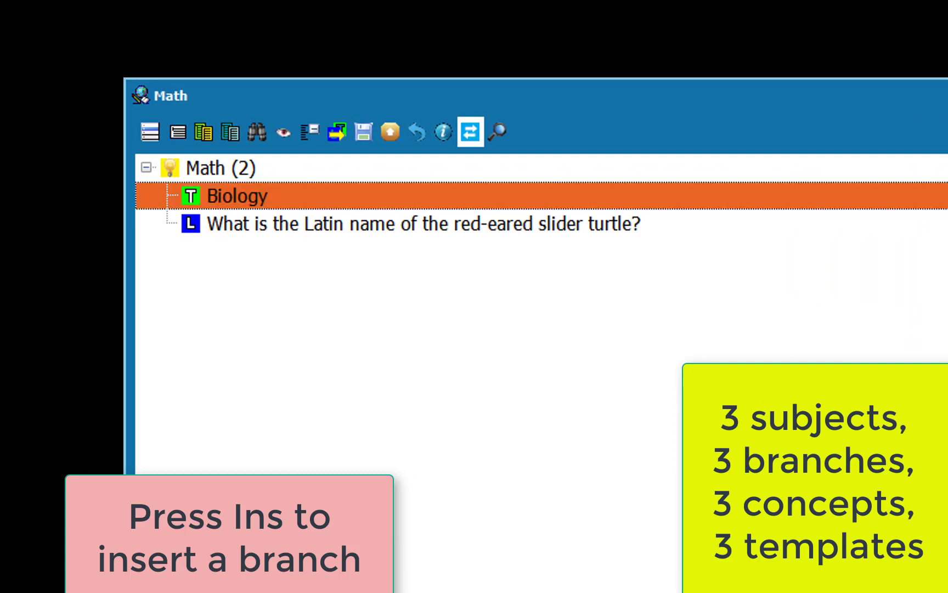
key("Insert")
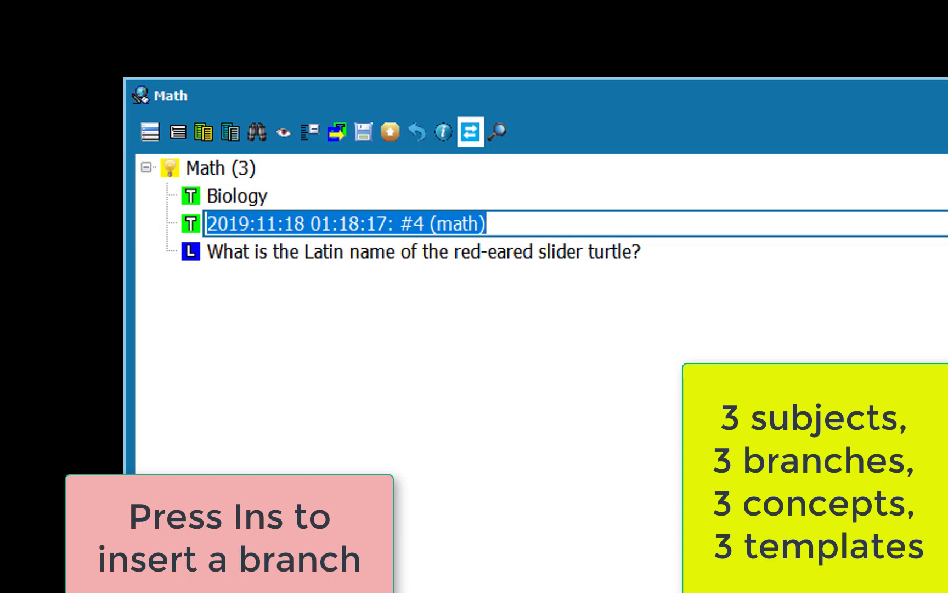
type("Computer")
key("Return")
key("Down")
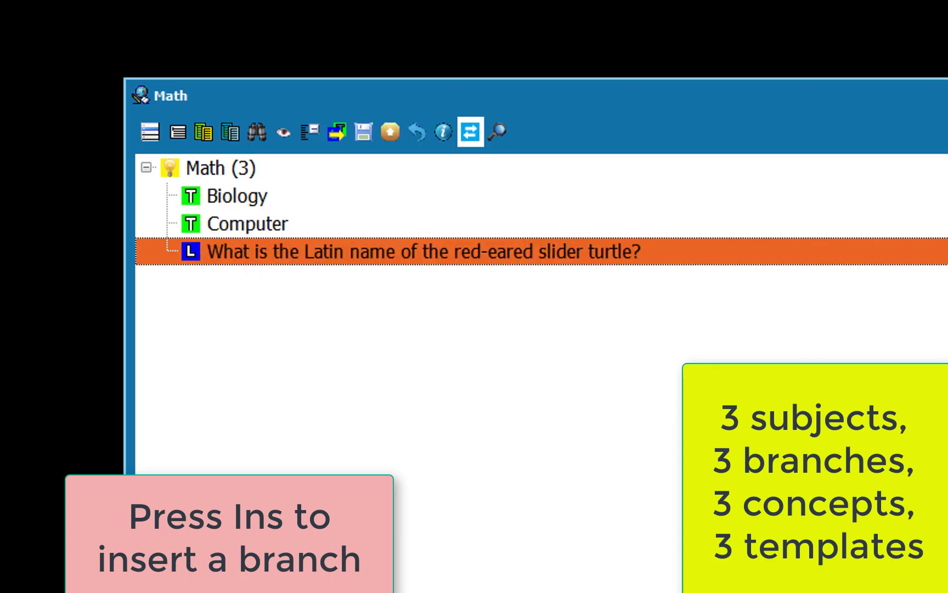
key("Insert")
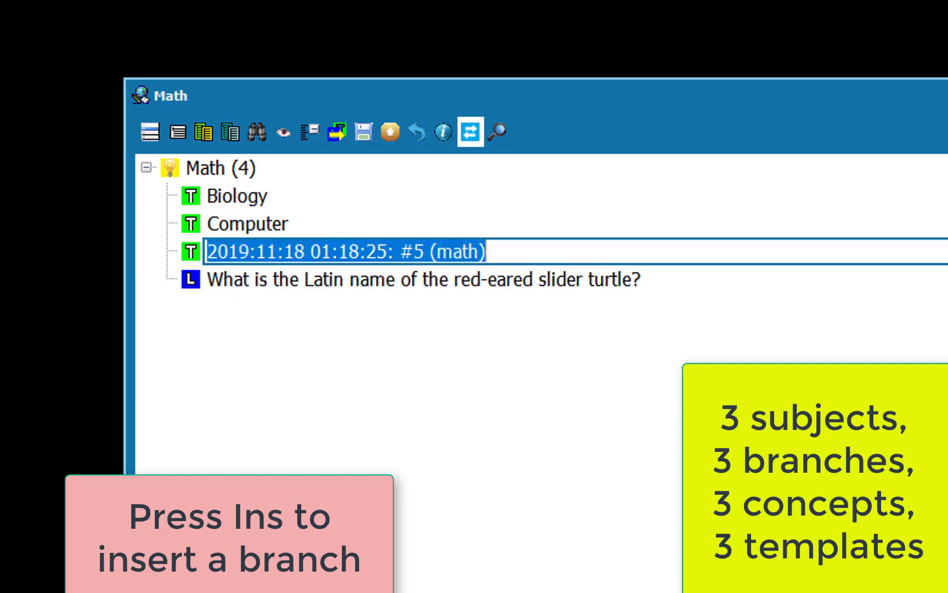
type("English")
key("Return")
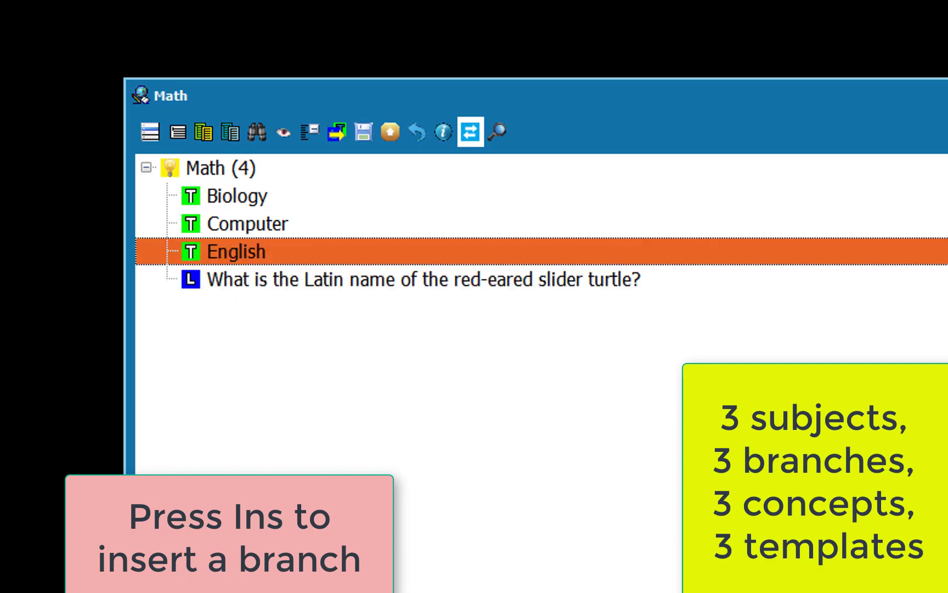
- Turn the Biology branch into a concept named Biology
left_click(238, 194)
right_click(339, 197)
mouse_move(401, 486)
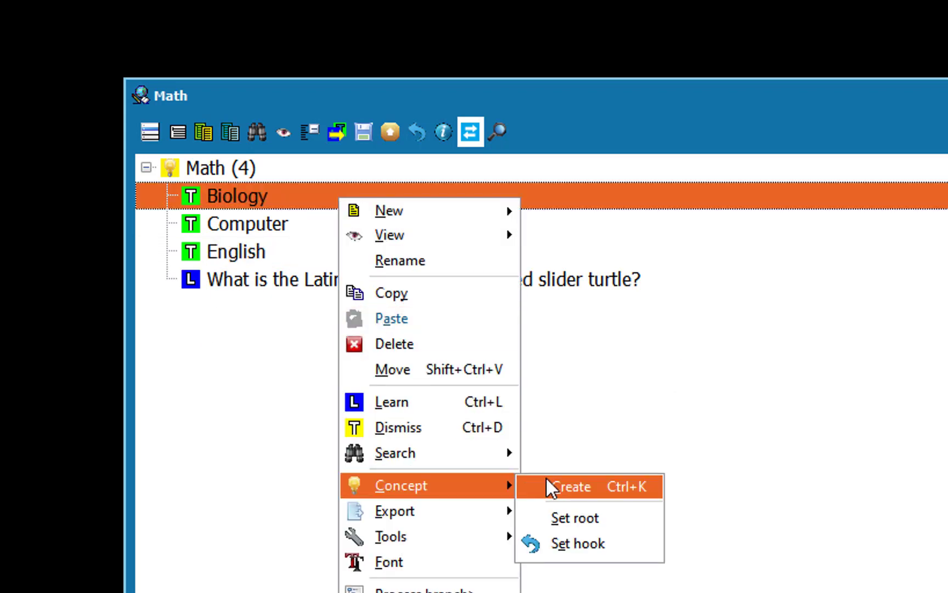
left_click(547, 485)
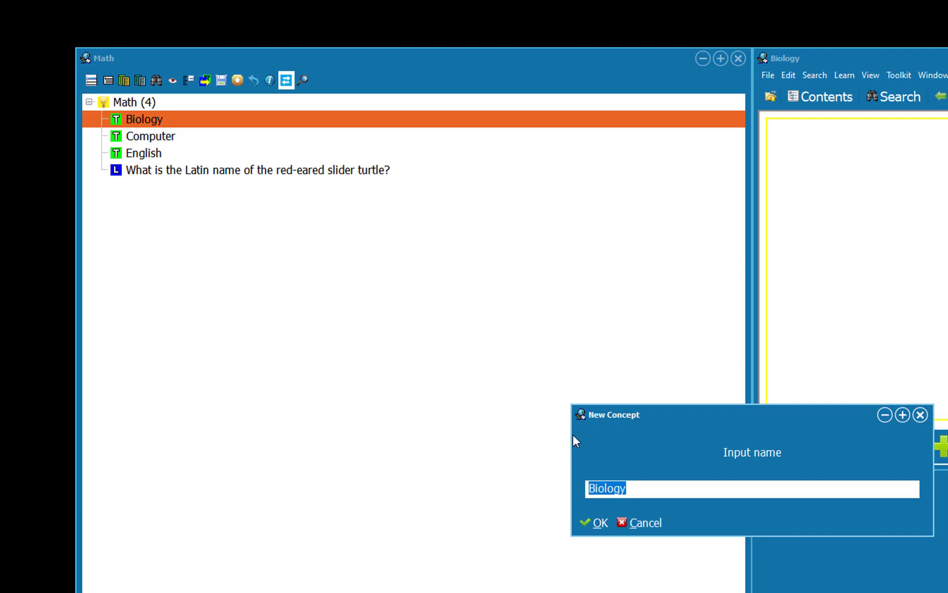
left_click(598, 522)
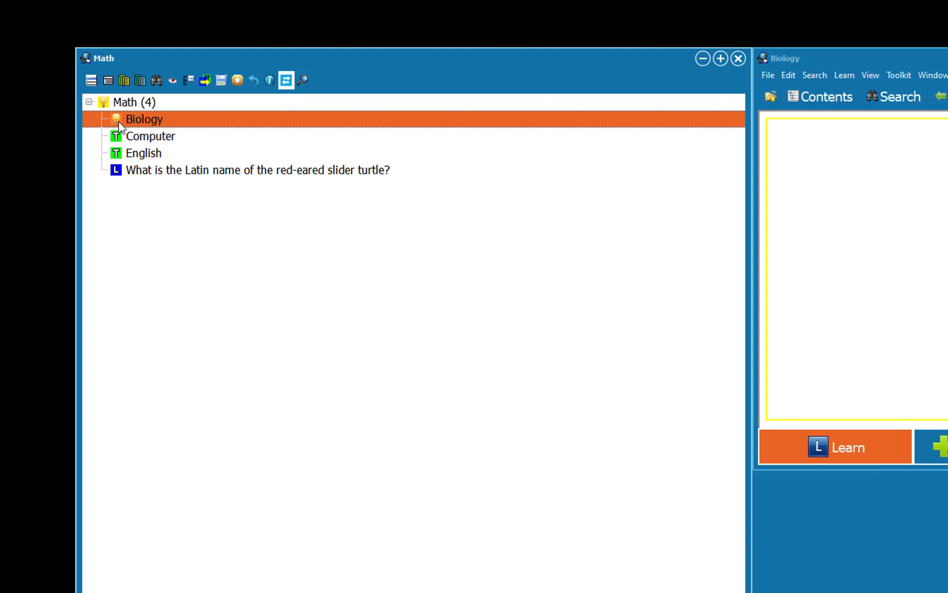
- Turn the Computer and English branches into concepts with their own names
left_click(154, 138)
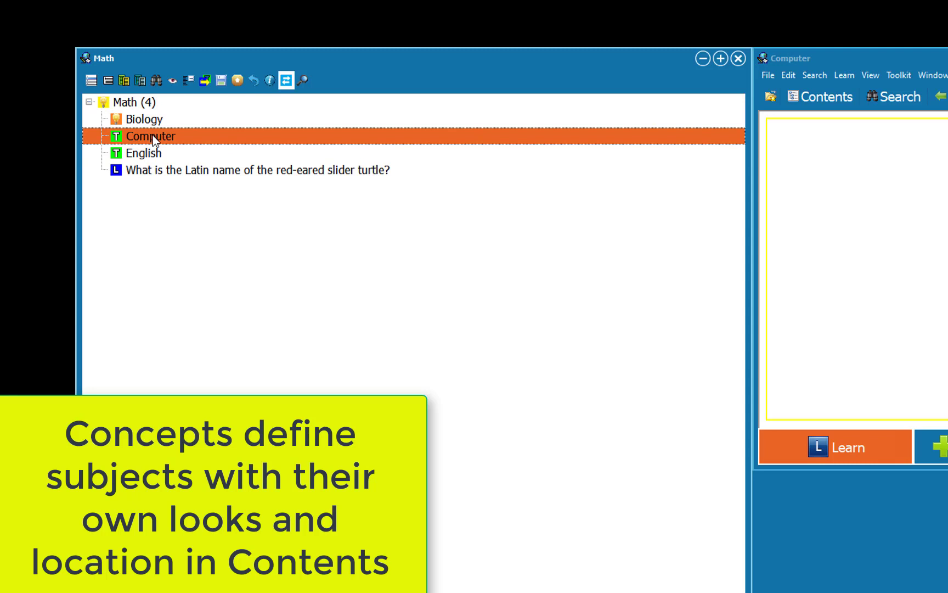
key("ctrl+shift+n")
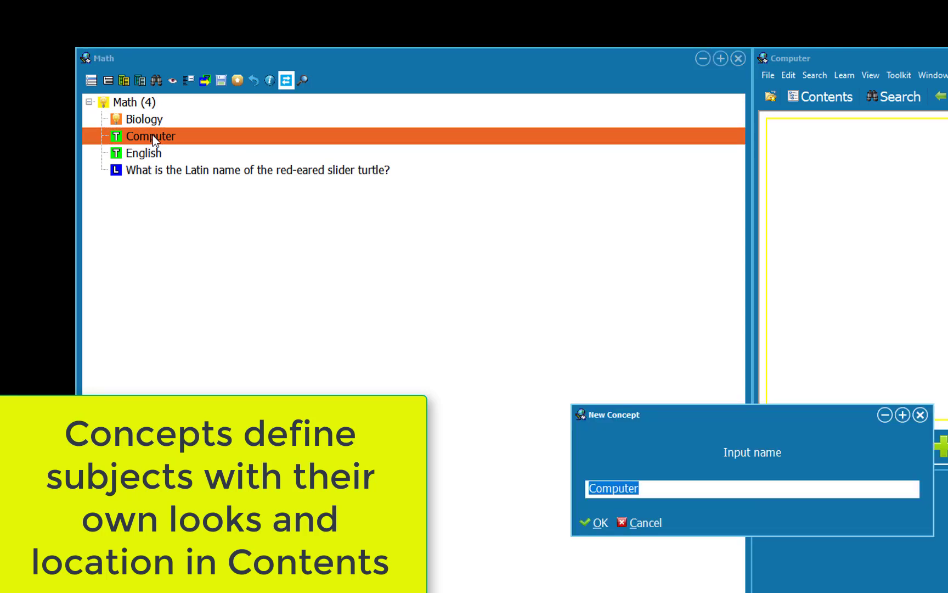
key("Return")
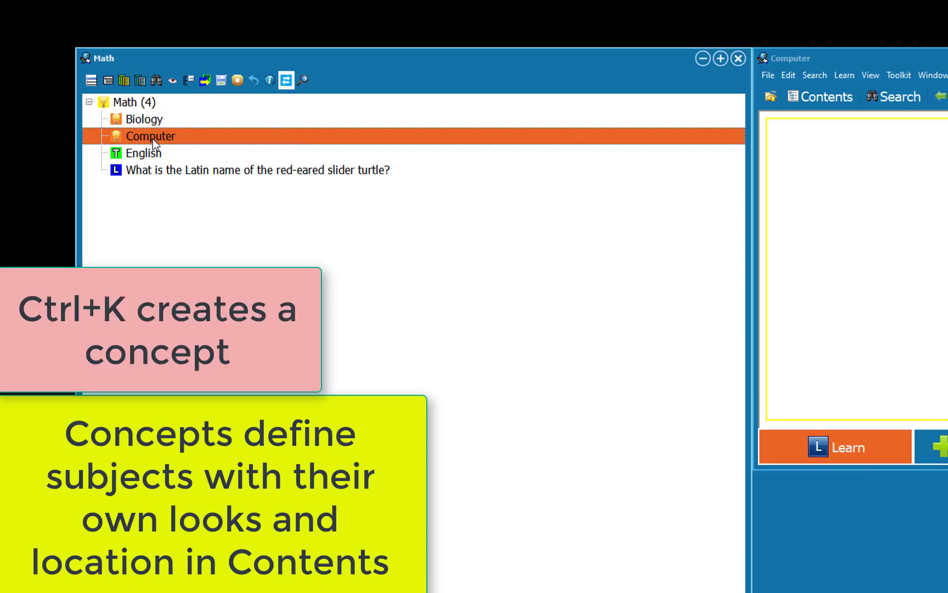
left_click(153, 152)
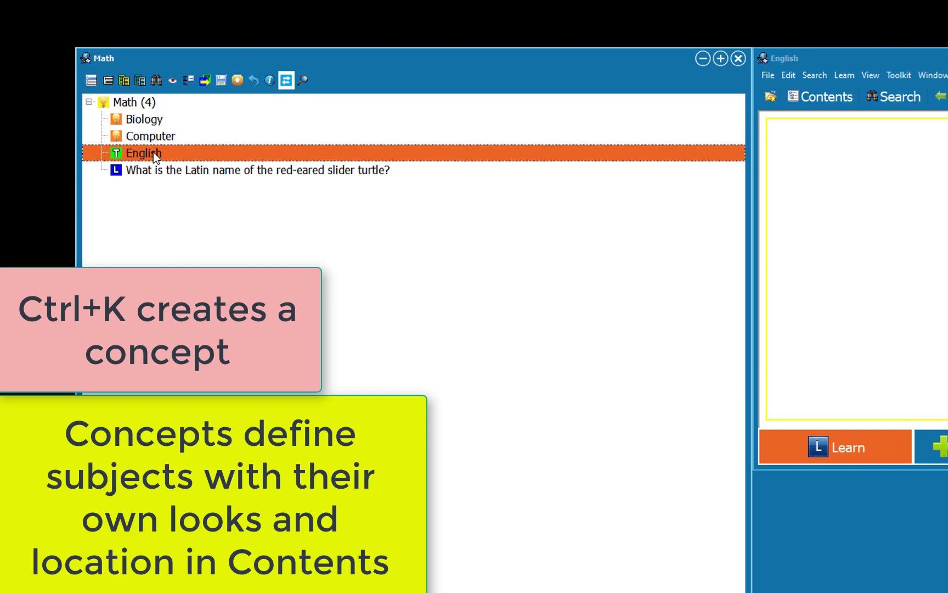
key("ctrl+k")
key("Return")
- Assign the Biology template as the Biology concept's item template in the concept list
left_click(739, 59)
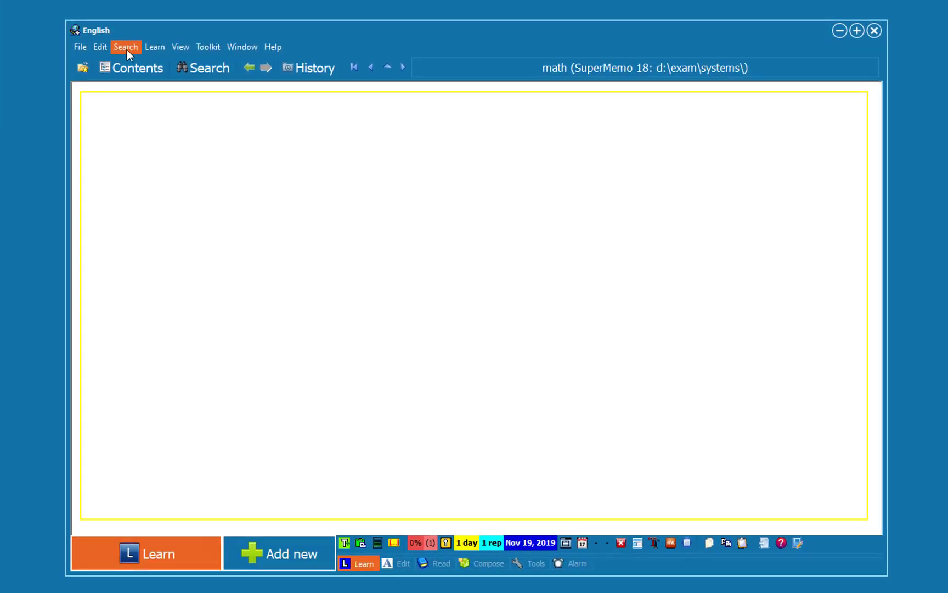
left_click(126, 47)
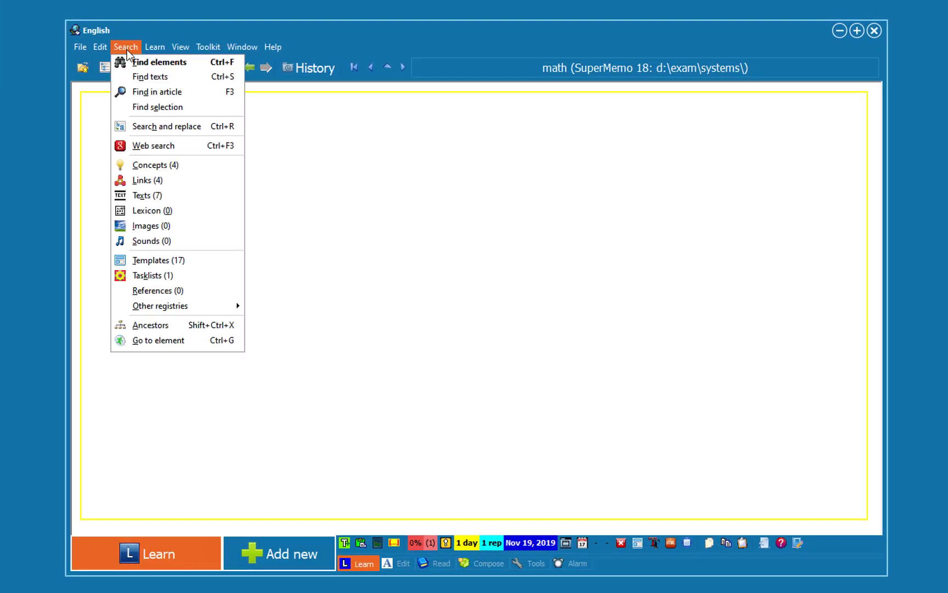
left_click(155, 165)
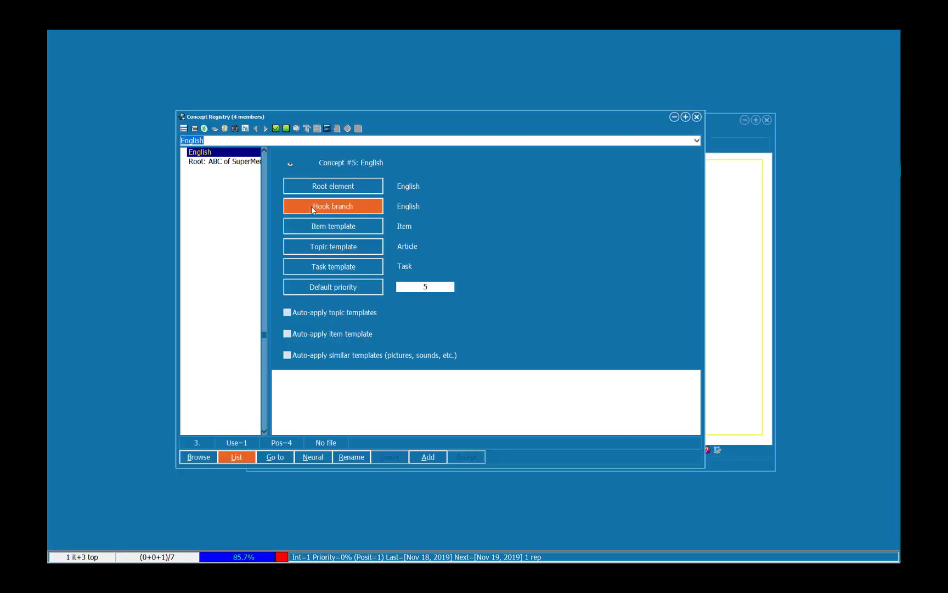
left_click(241, 157)
left_click(356, 223)
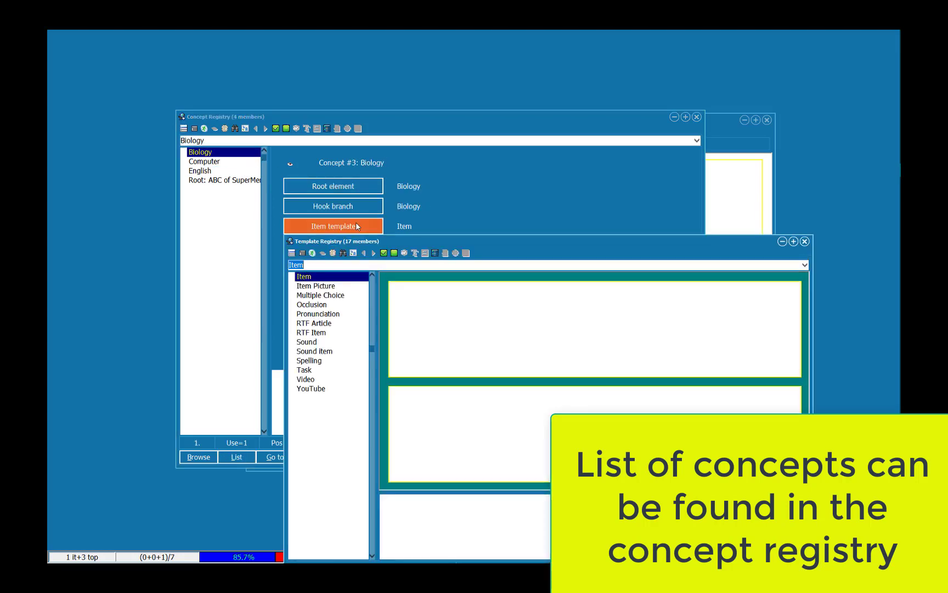
type("b")
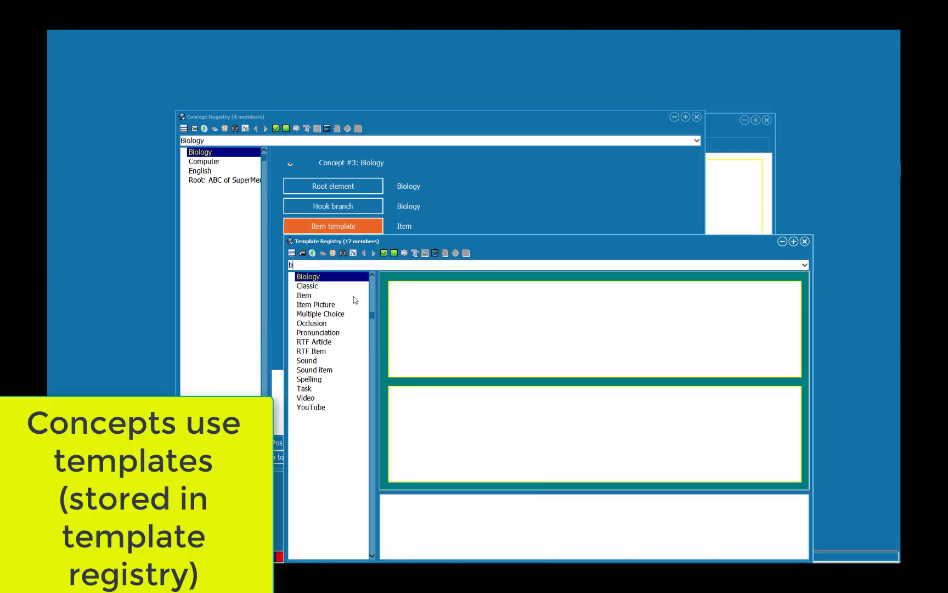
key("Return")
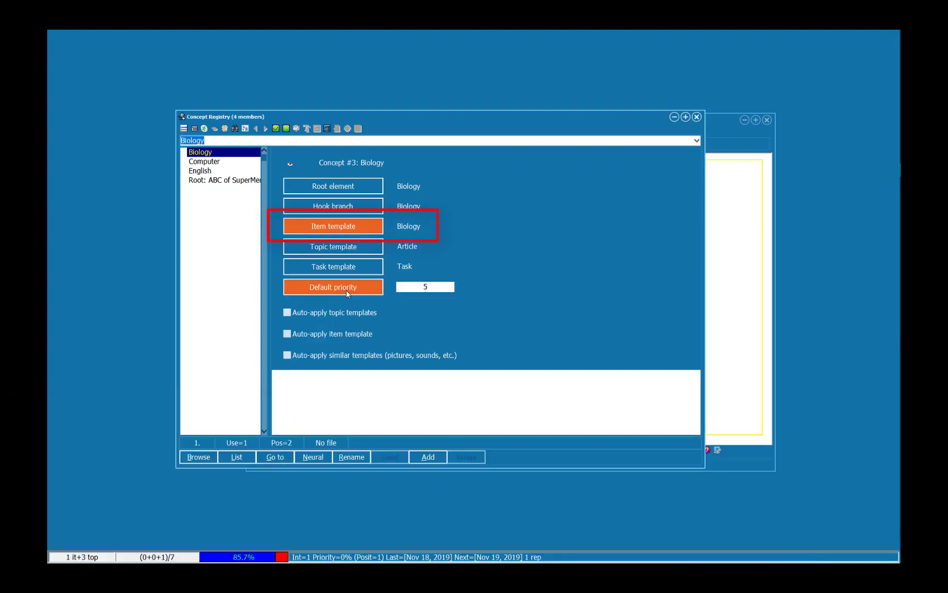
- Make Biology the current concept
key("Escape")
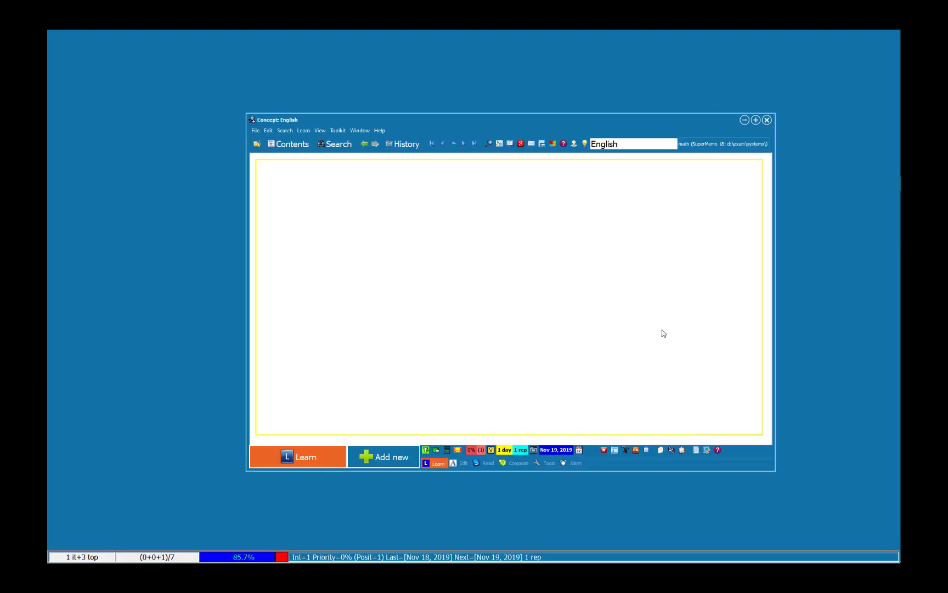
left_click(619, 109)
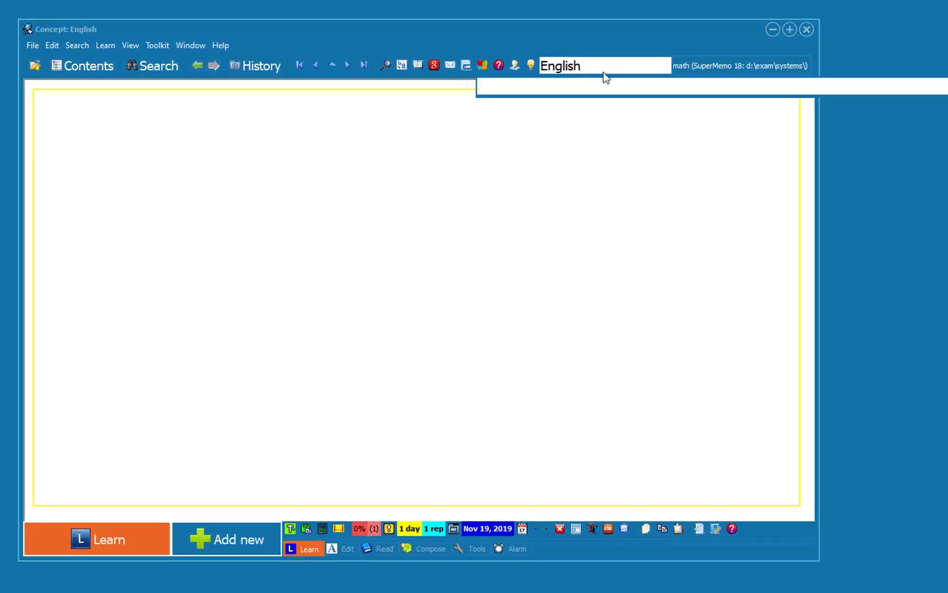
type("b")
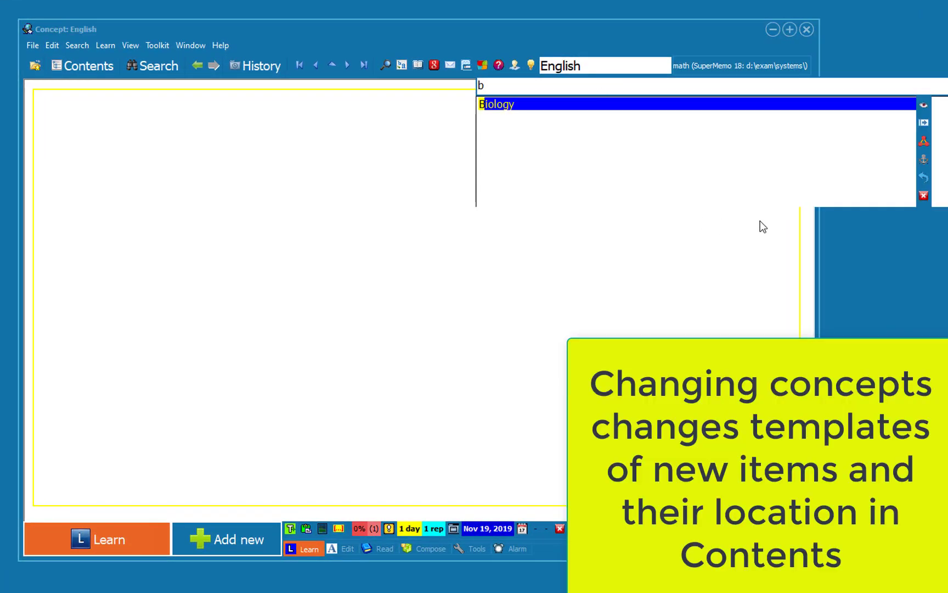
key("Return")
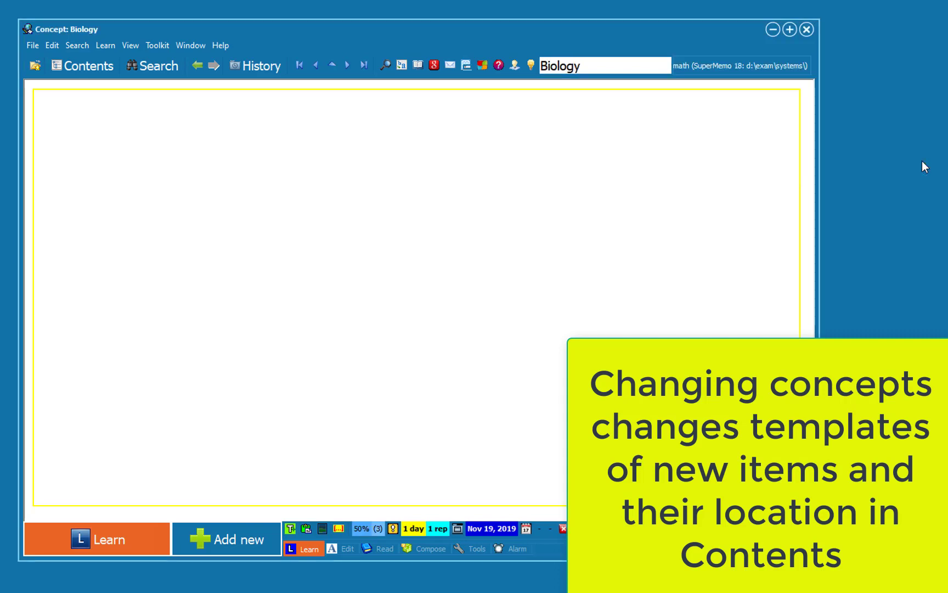
- Add the item "How long do slider turtles live?" with answer "25 years"
left_click(252, 539)
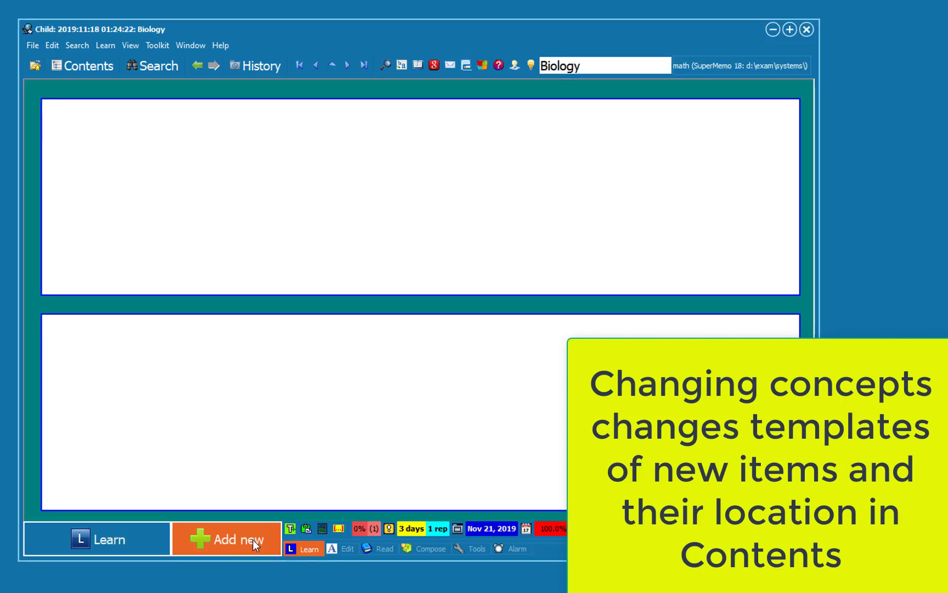
type("How long ")
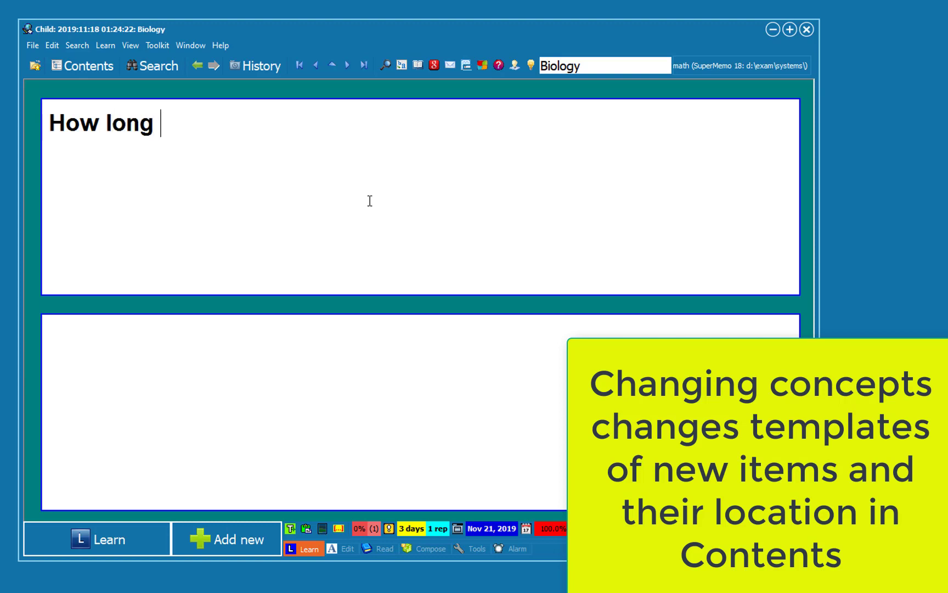
type("do slid")
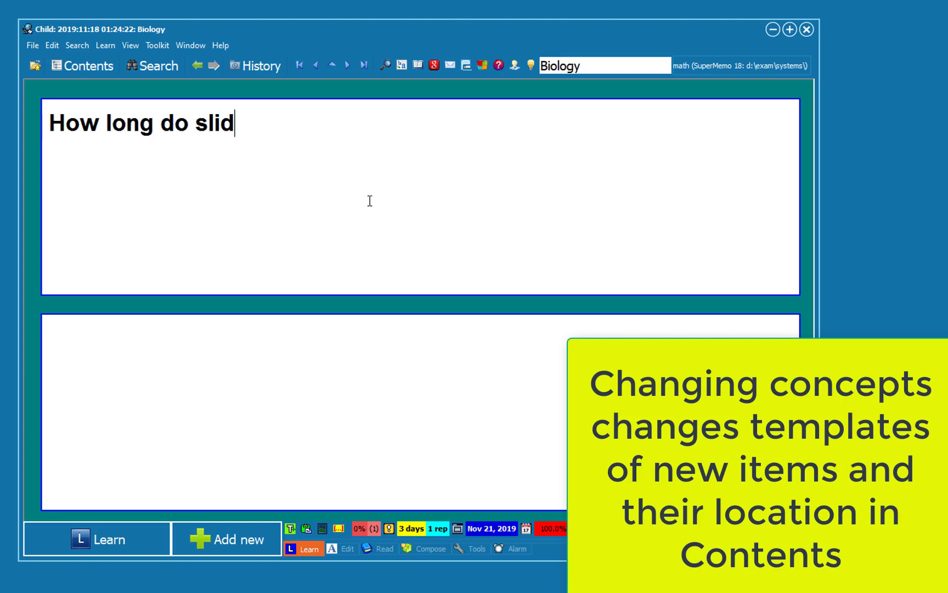
type("er turtles ")
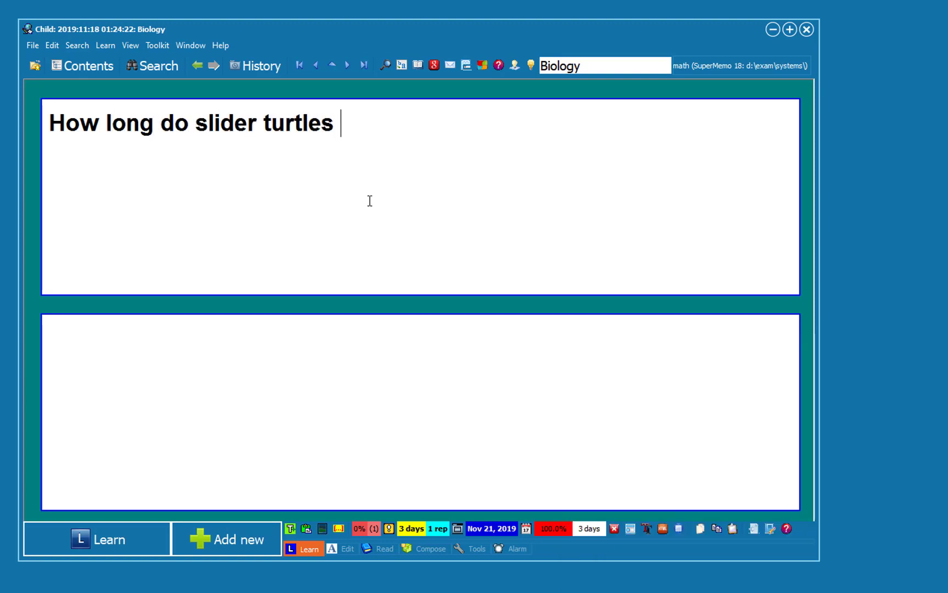
type("live?")
key("Tab")
type("25 years")
key("Escape")
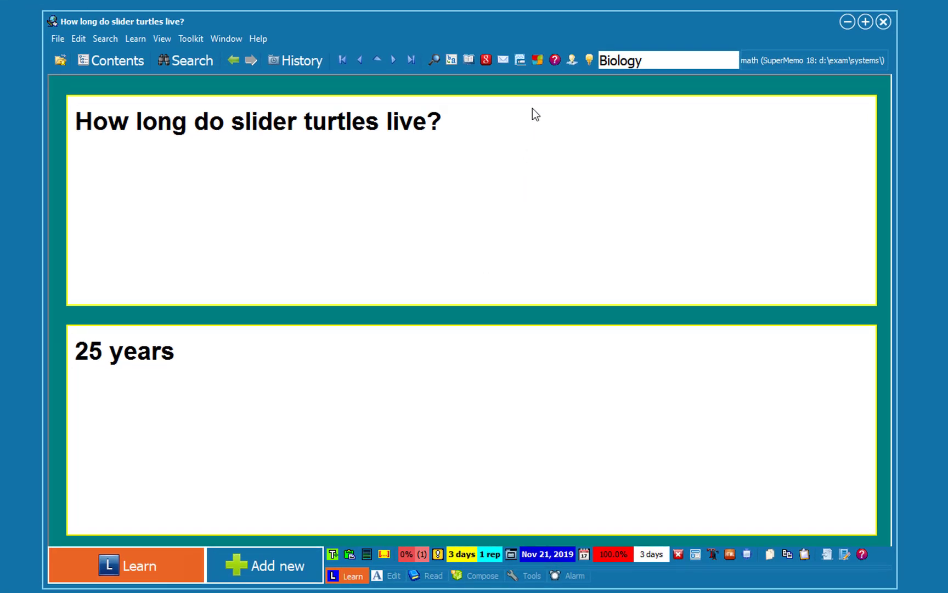
- Save the turtle item's look as a template named Computers
right_click(537, 87)
mouse_move(576, 178)
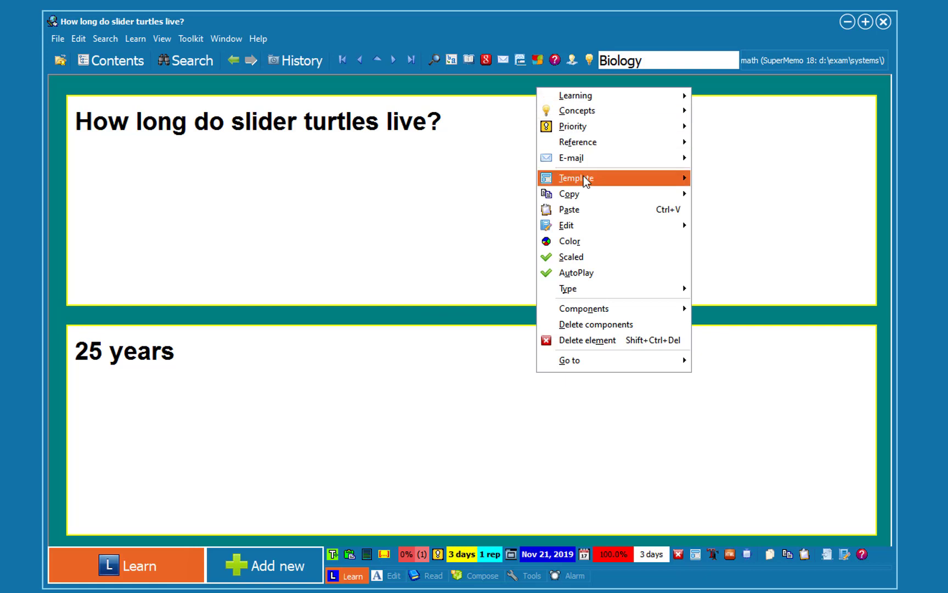
left_click(737, 192)
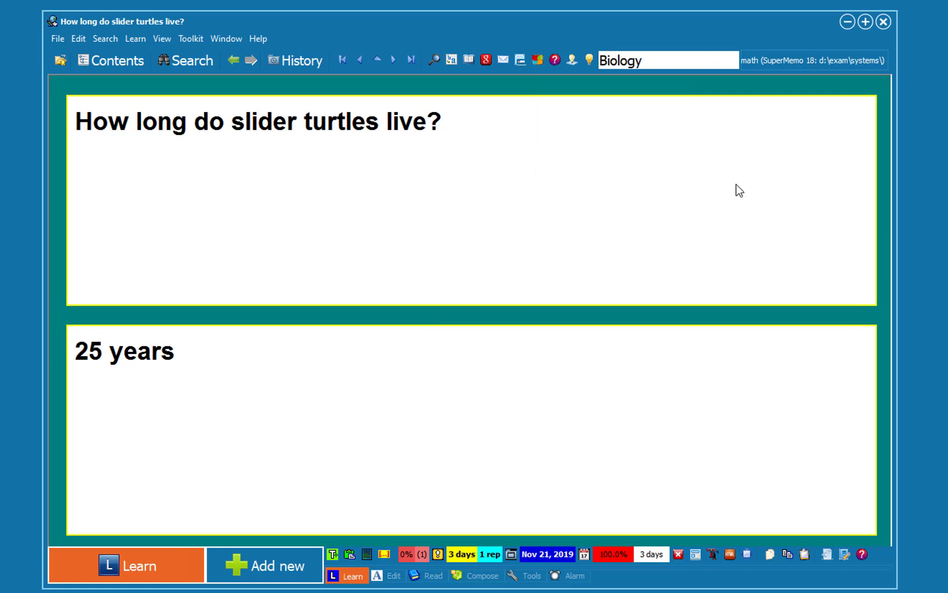
type("C")
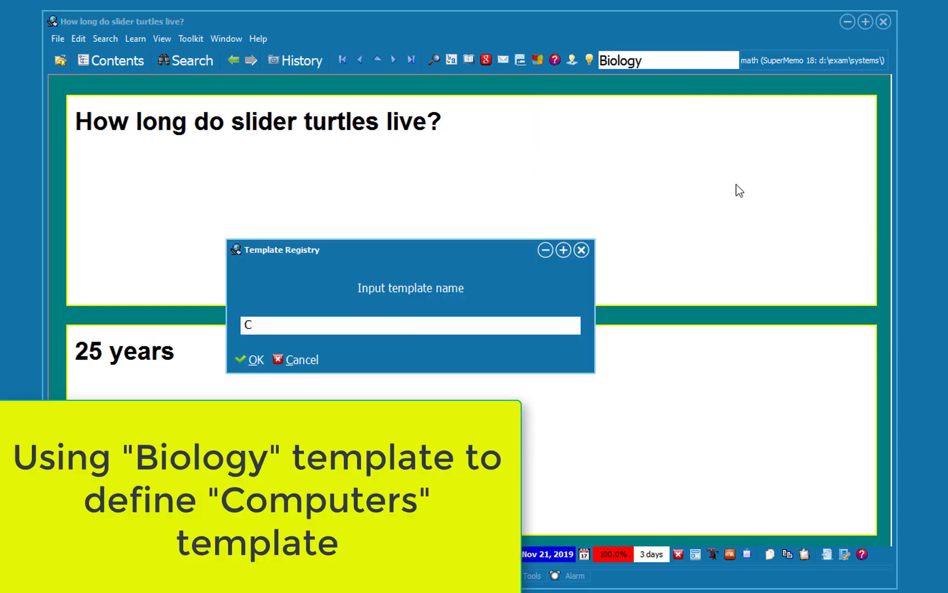
type("omputers")
key("Return")
- Change the turtle item's background colour to blue
right_click(716, 86)
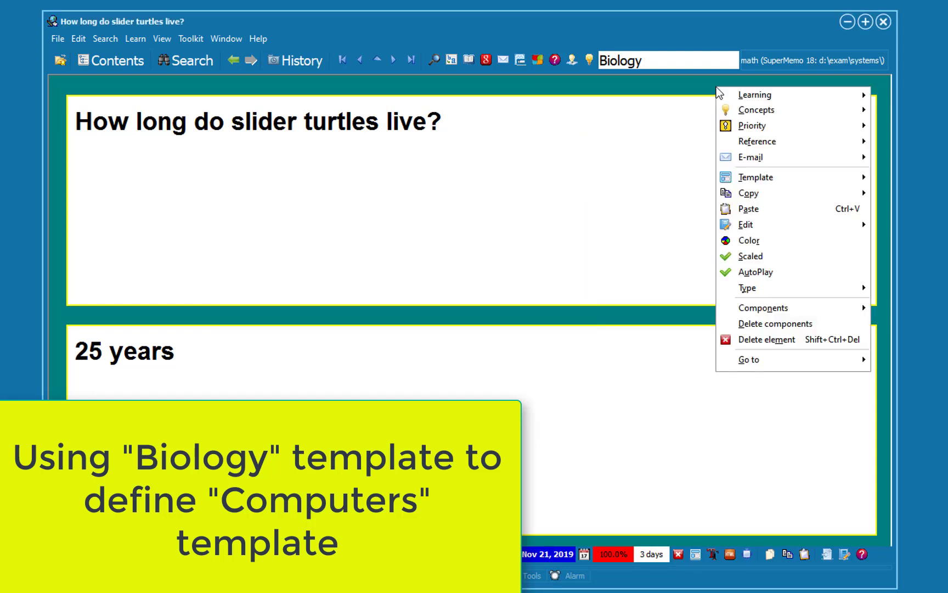
left_click(756, 240)
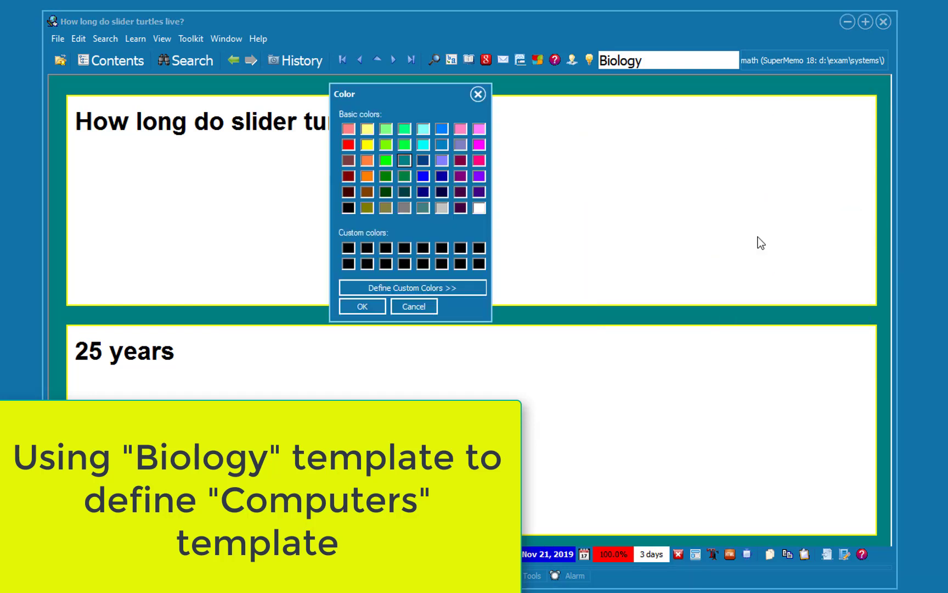
left_click(442, 129)
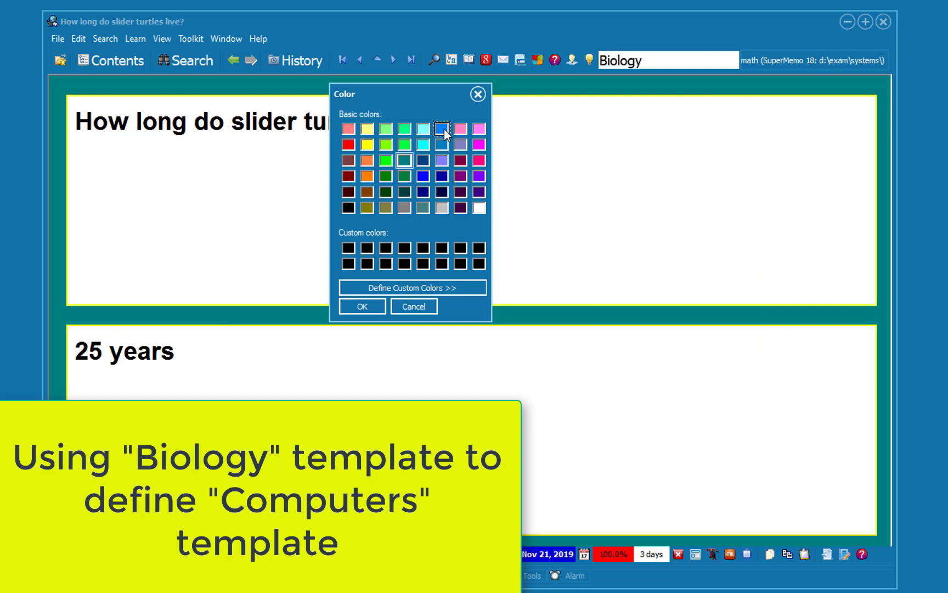
left_click(376, 306)
- Start a new text style named Computers for the question
right_click(390, 217)
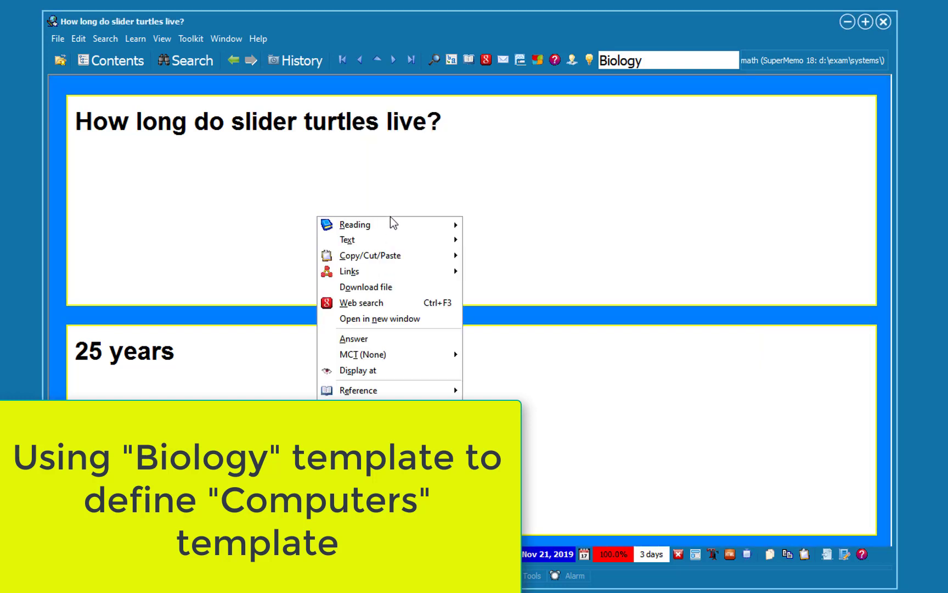
mouse_move(389, 239)
mouse_move(504, 241)
left_click(581, 237)
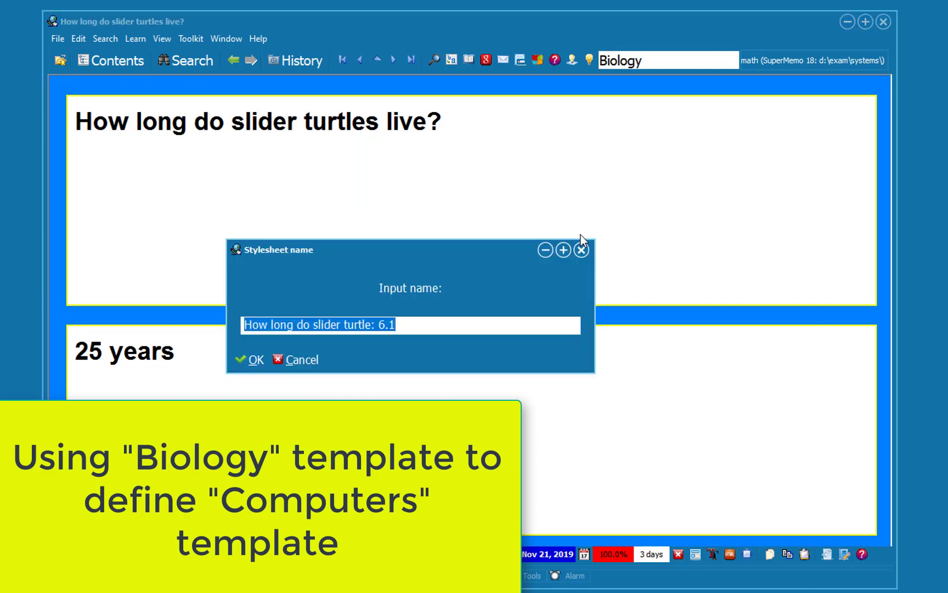
type("Computers")
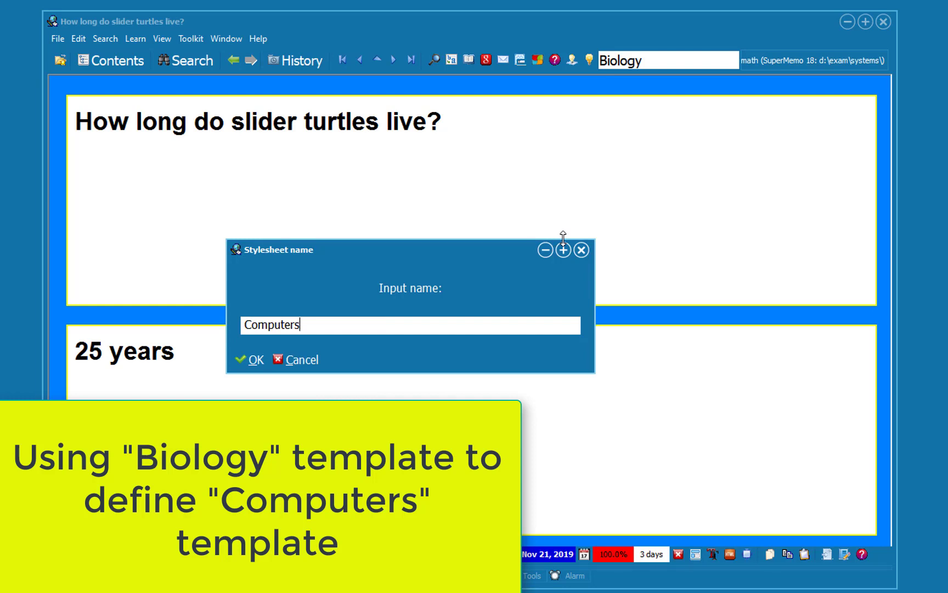
key("Return")
scroll(322, 174, "down", 2)
scroll(322, 174, "down", 2)
scroll(323, 174, "down", 2)
scroll(322, 173, "down", 2)
scroll(323, 173, "down", 2)
scroll(322, 173, "down", 1)
scroll(322, 176, "down", 2)
scroll(324, 180, "down", 2)
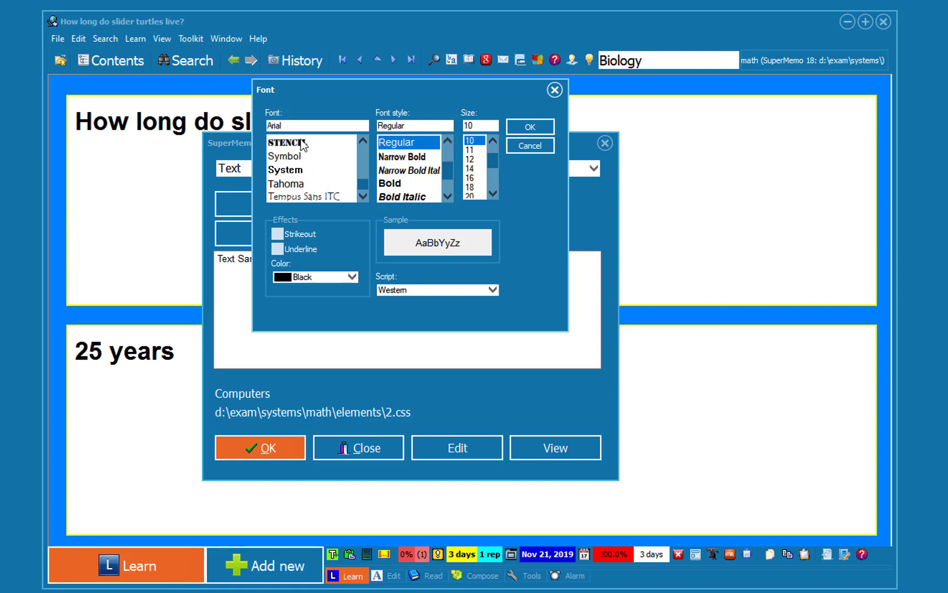
- Give the Computers style bold blue Tahoma at size 28 and save it
left_click(298, 188)
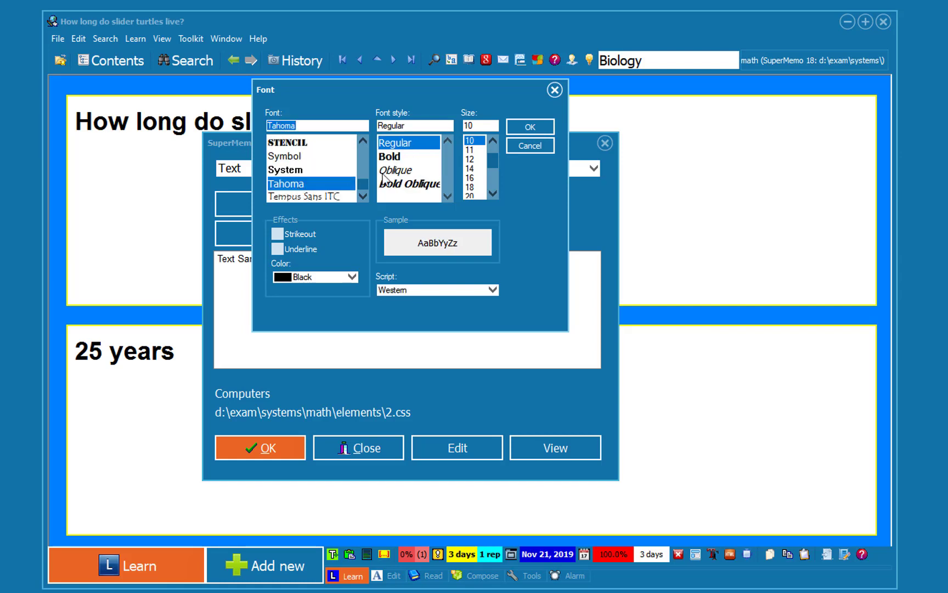
left_click(402, 157)
left_click(474, 178)
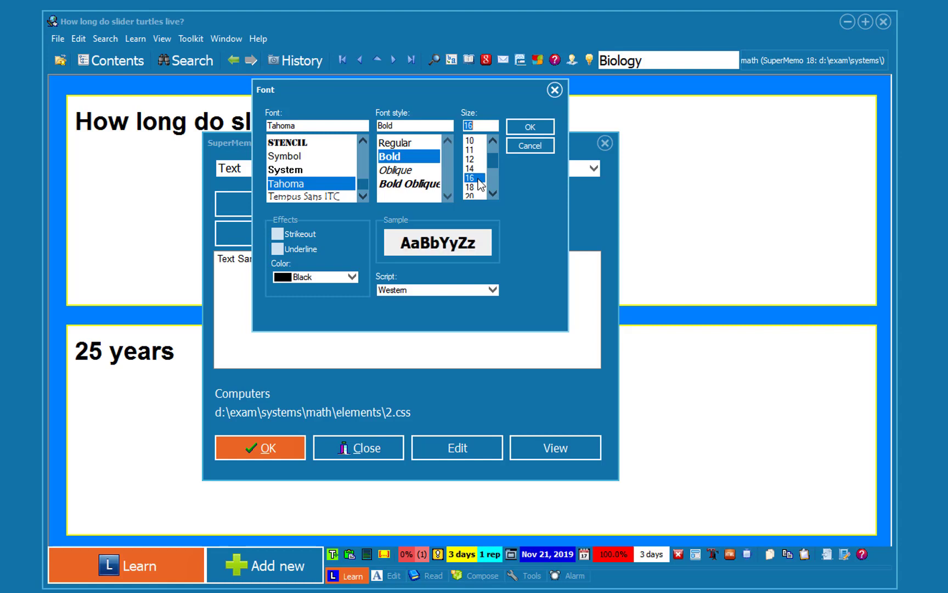
scroll(478, 185, "down", 1)
left_click(477, 185)
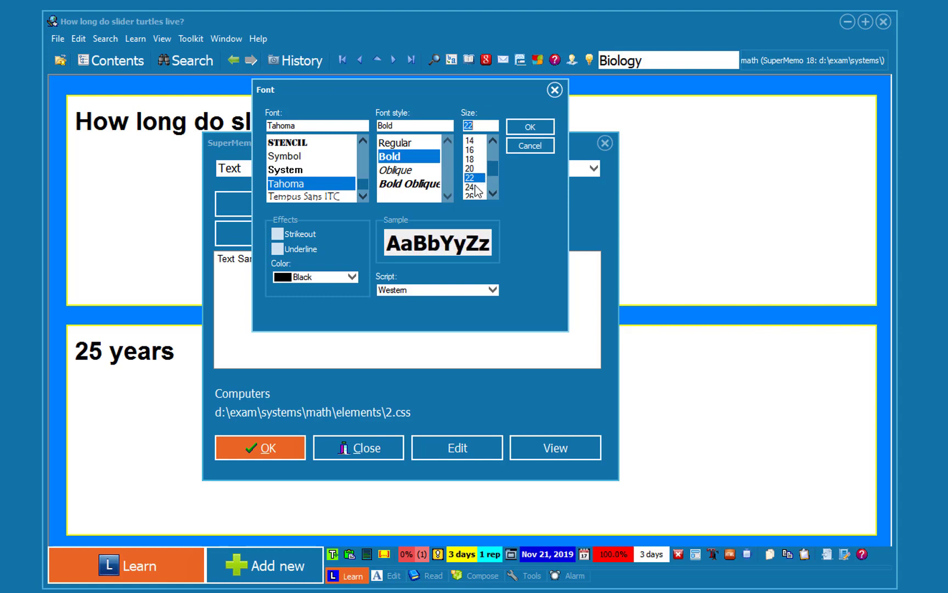
left_click(479, 185)
scroll(478, 186, "down", 1)
left_click(475, 179)
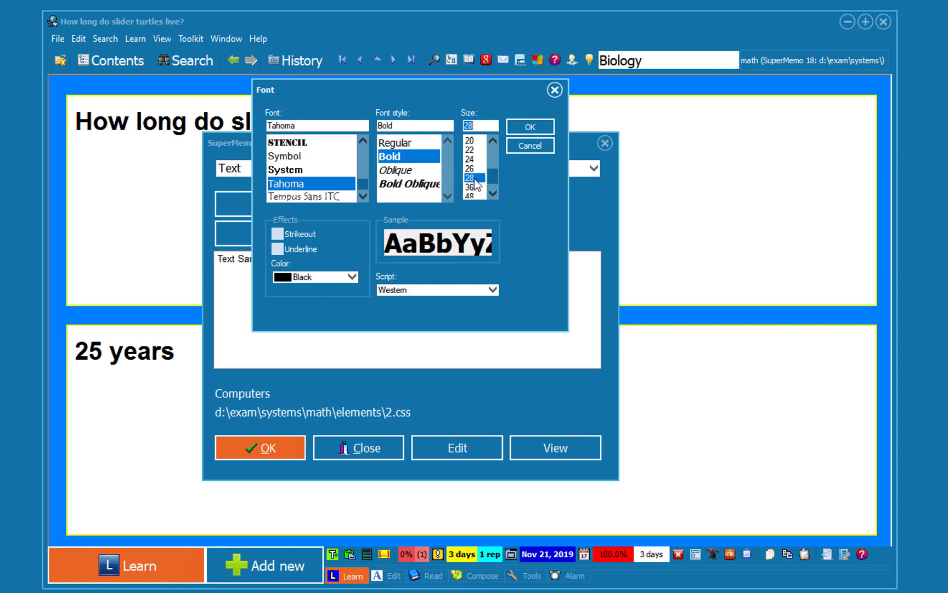
left_click(351, 277)
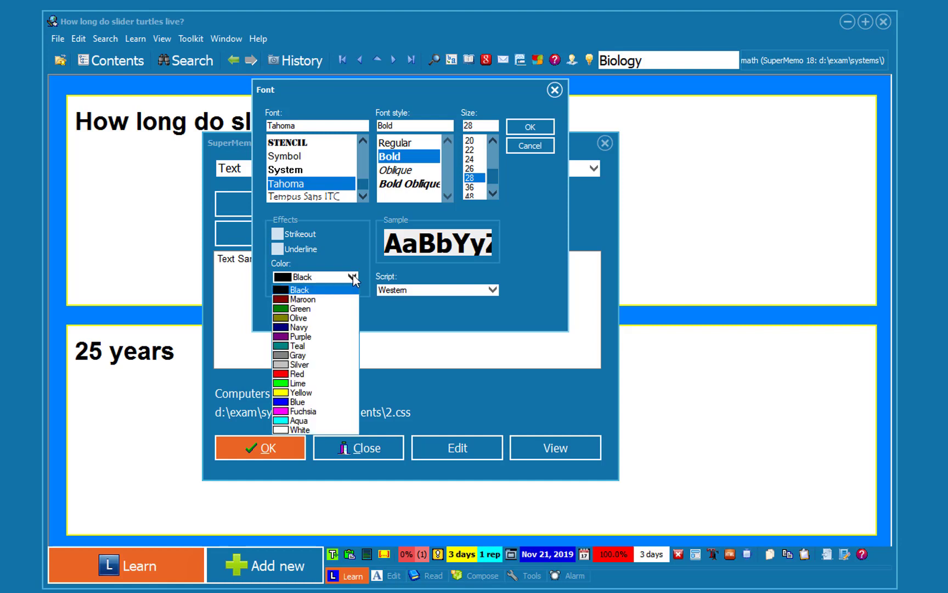
left_click(326, 402)
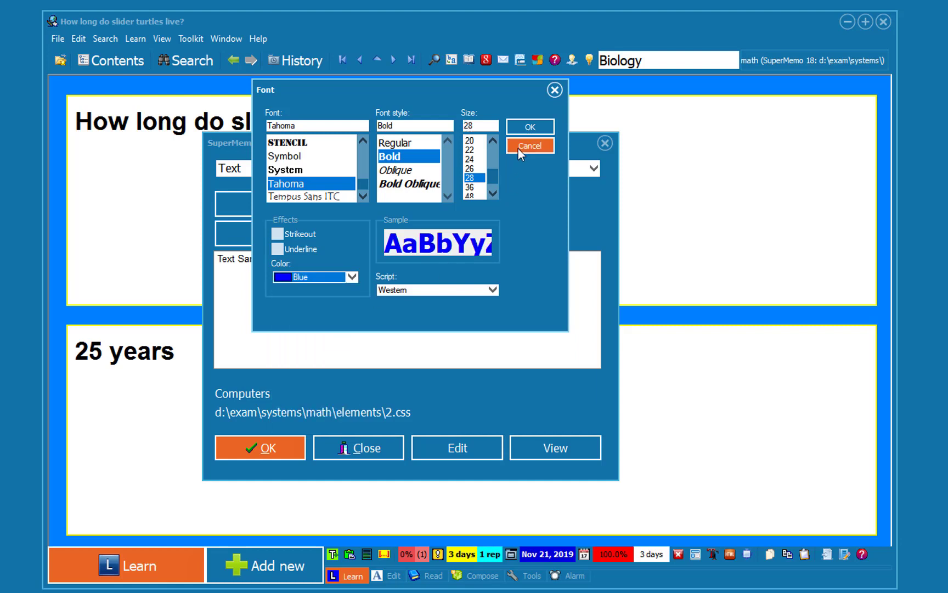
left_click(527, 129)
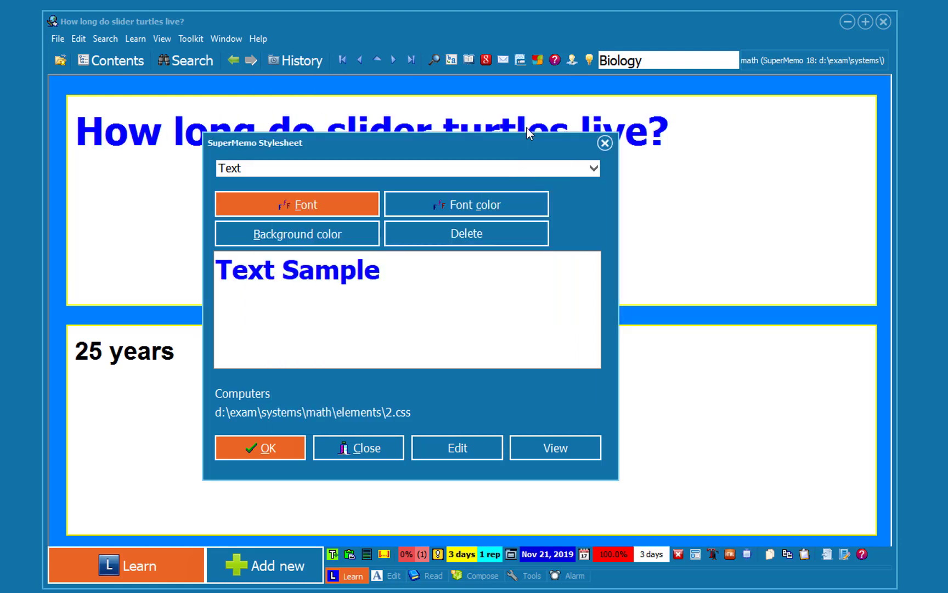
left_click(266, 454)
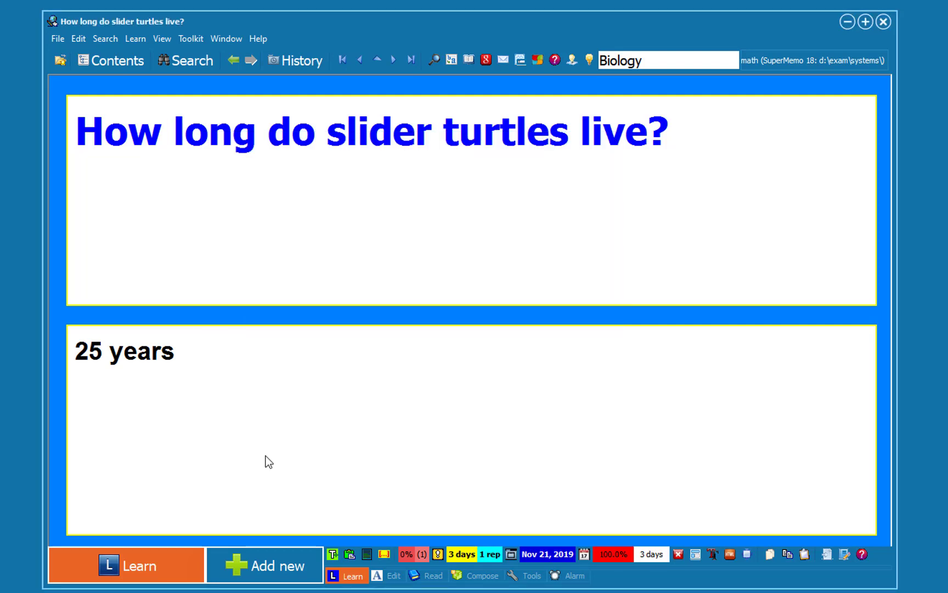
- Link the existing Computers style to the "25 years" answer text
right_click(271, 394)
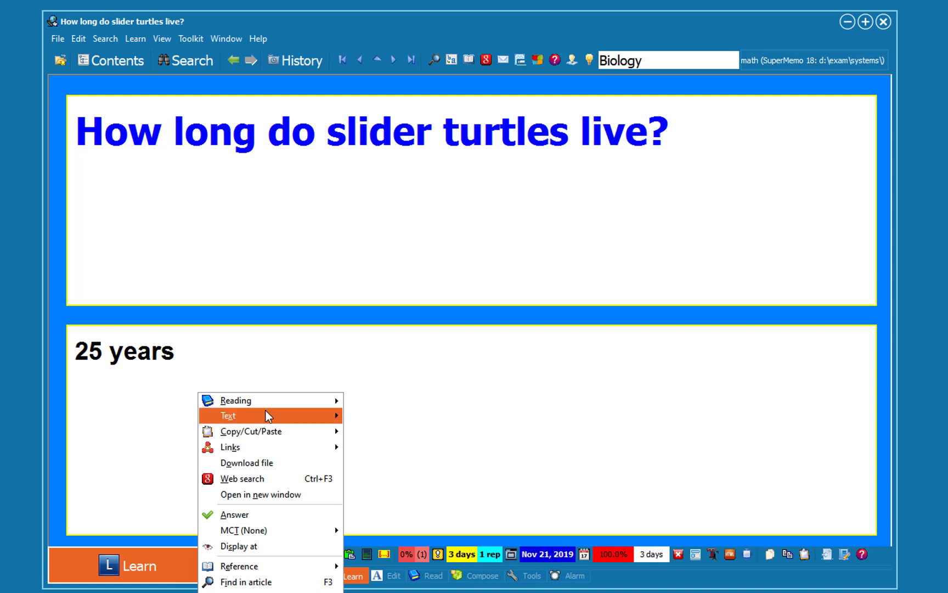
mouse_move(232, 415)
mouse_move(385, 416)
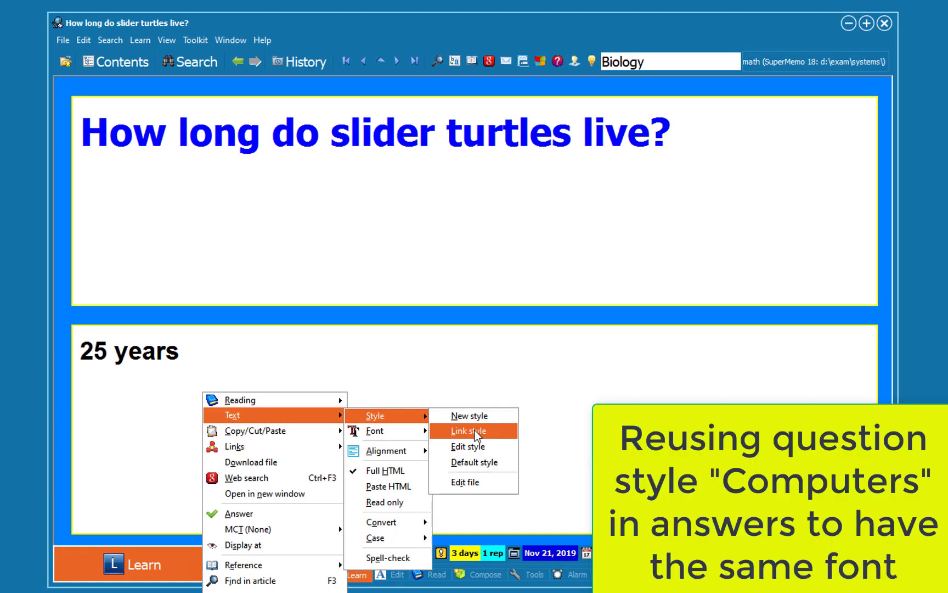
left_click(475, 430)
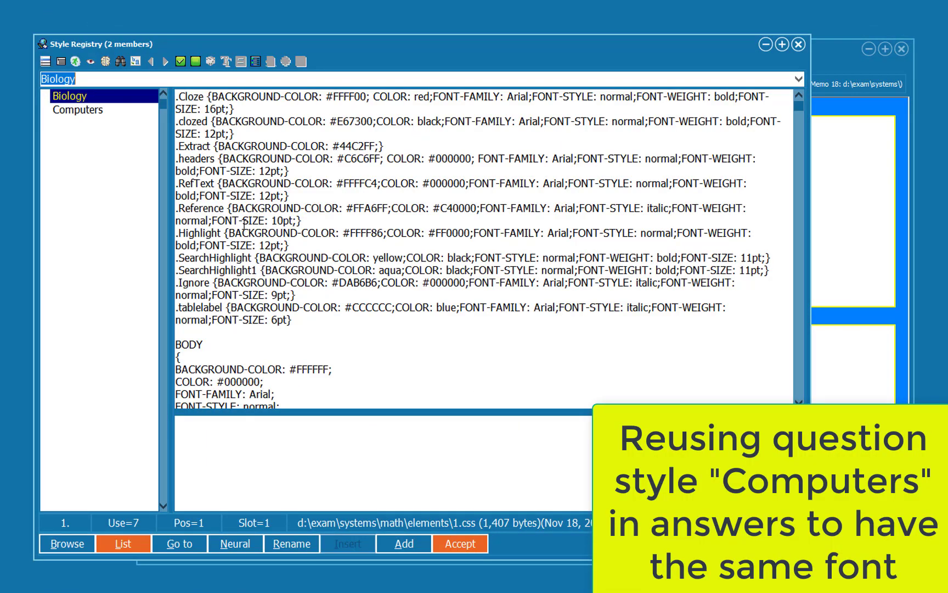
left_click(91, 109)
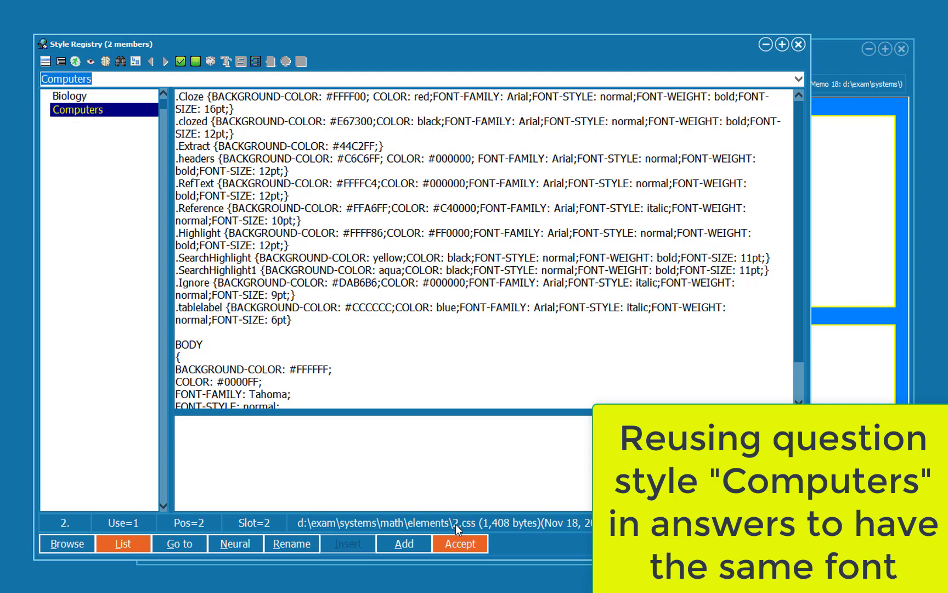
left_click(461, 543)
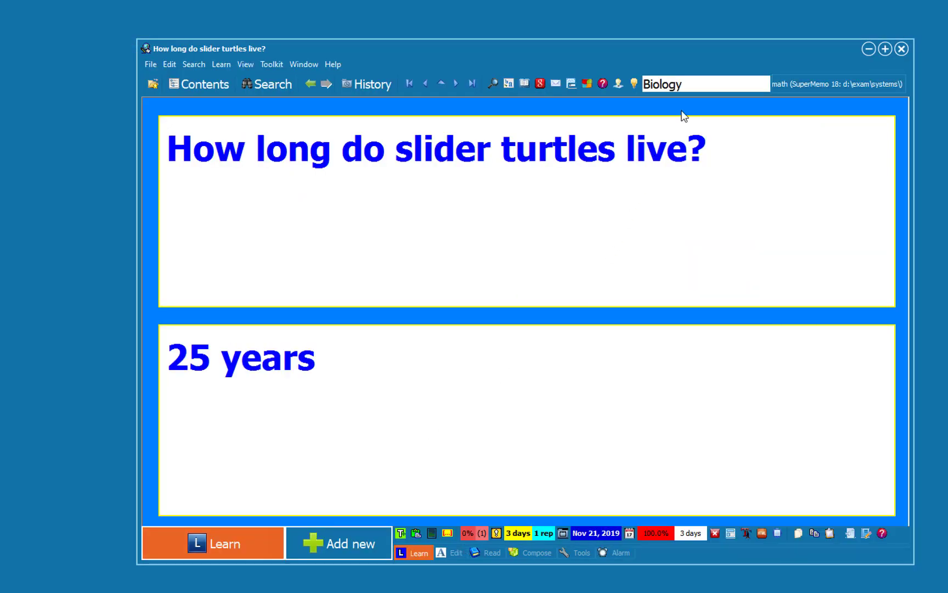
- Preview the Biology and Computers templates, then reapply Biology to the turtle item
key("ctrl+alt+m")
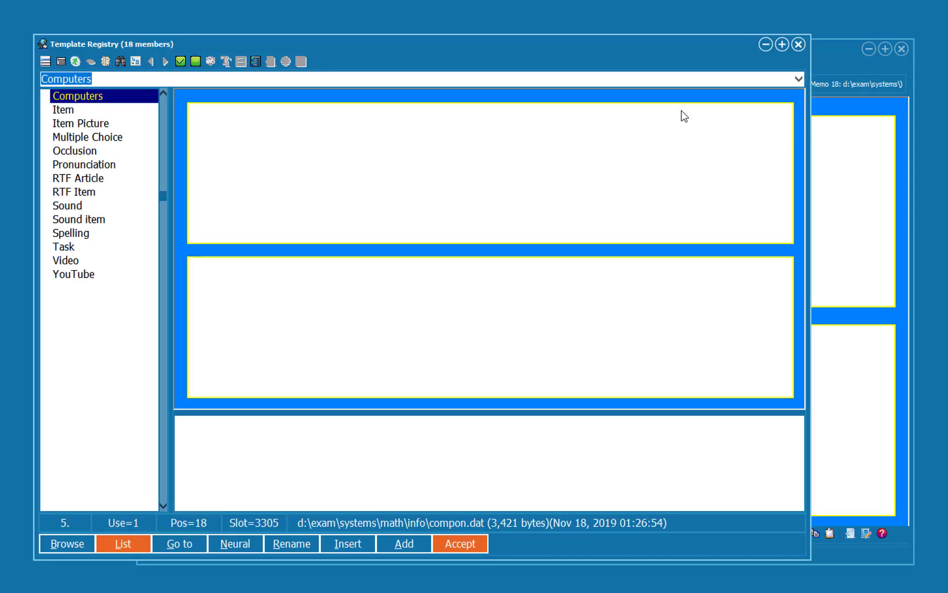
key("Up")
key("Up")
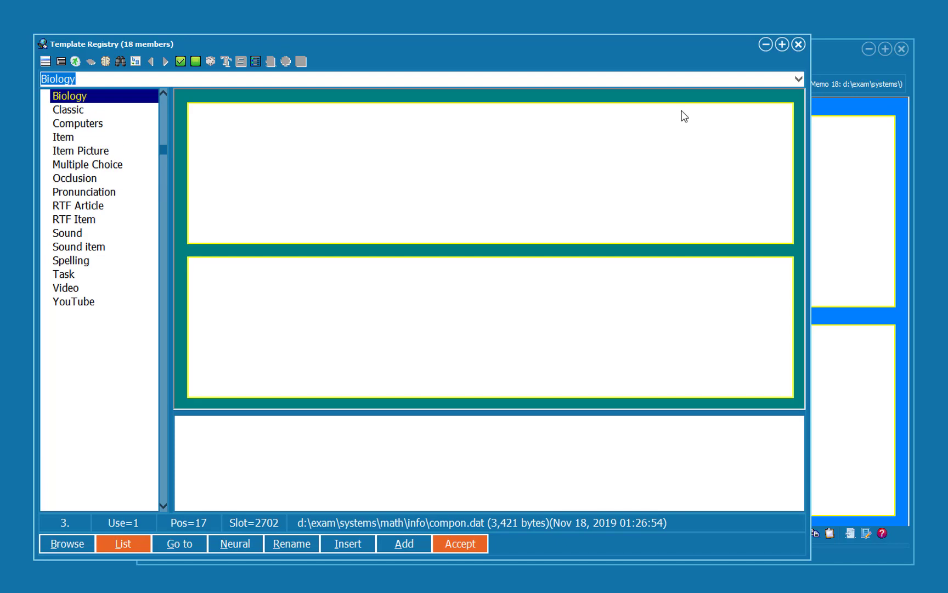
key("Down")
key("Down")
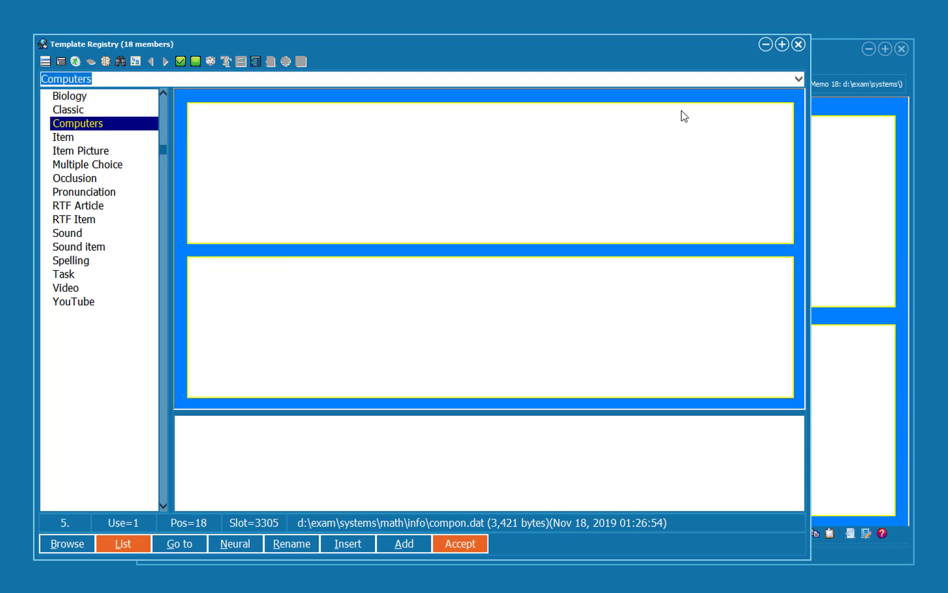
key("Up")
key("Up")
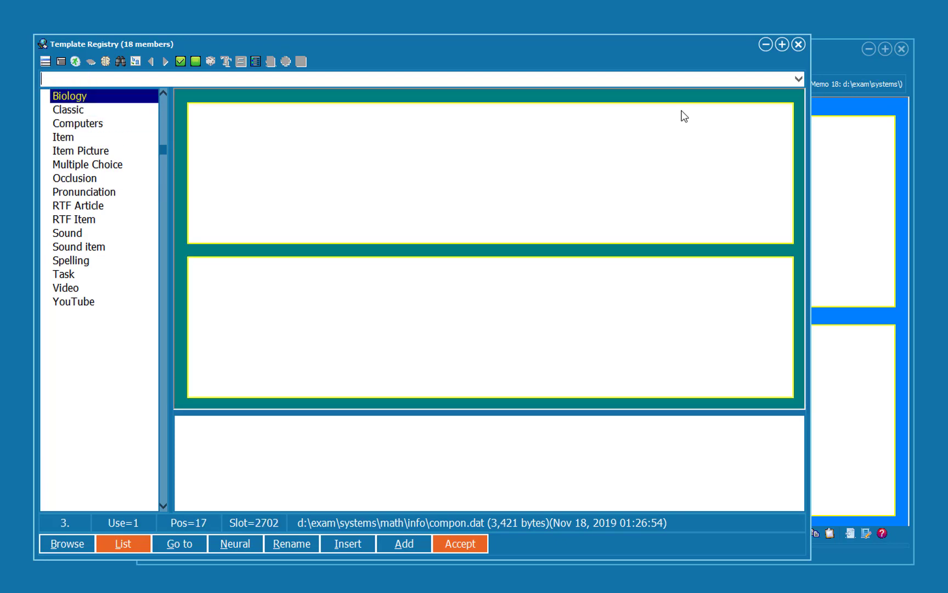
key("Return")
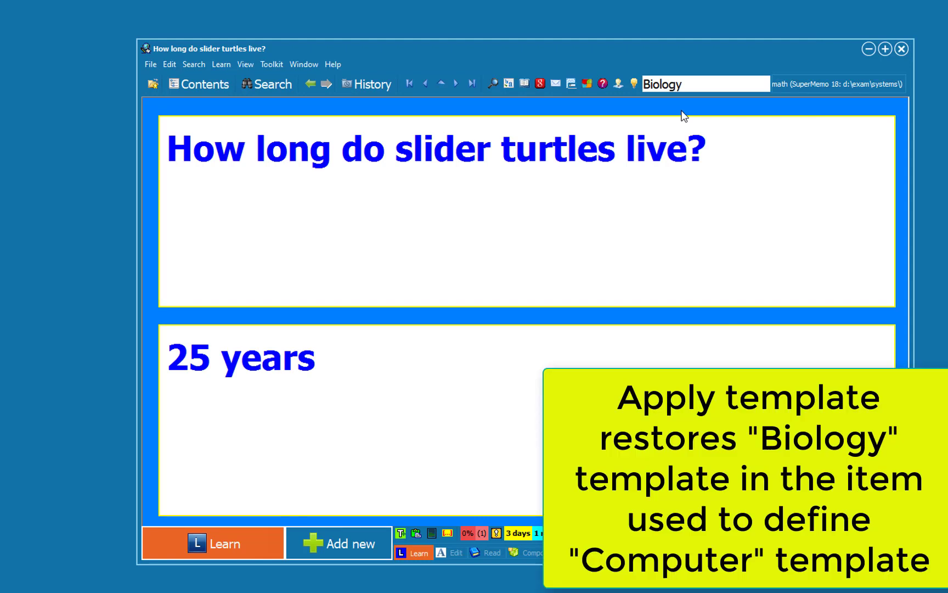
key("ctrl+shift+m")
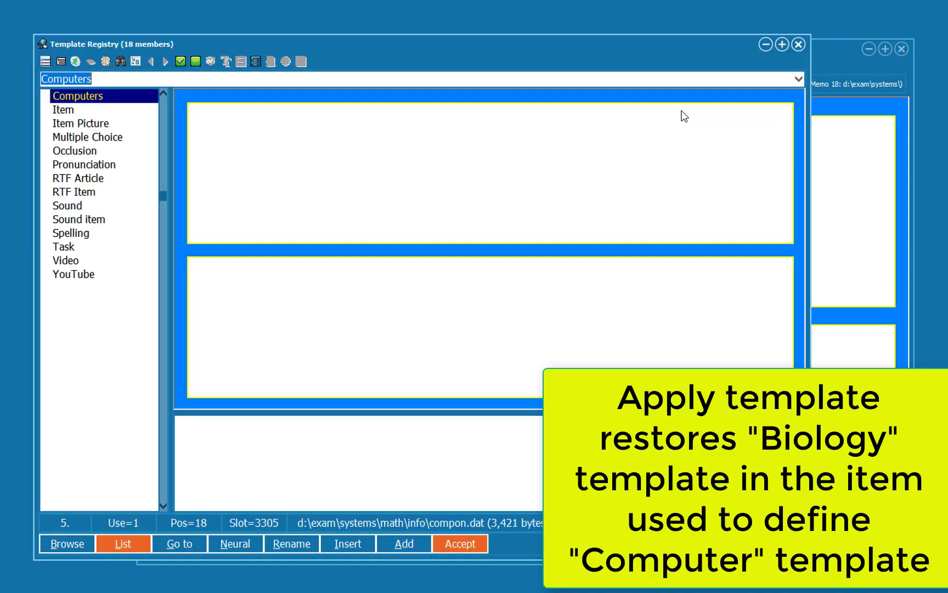
type("b")
key("Return")
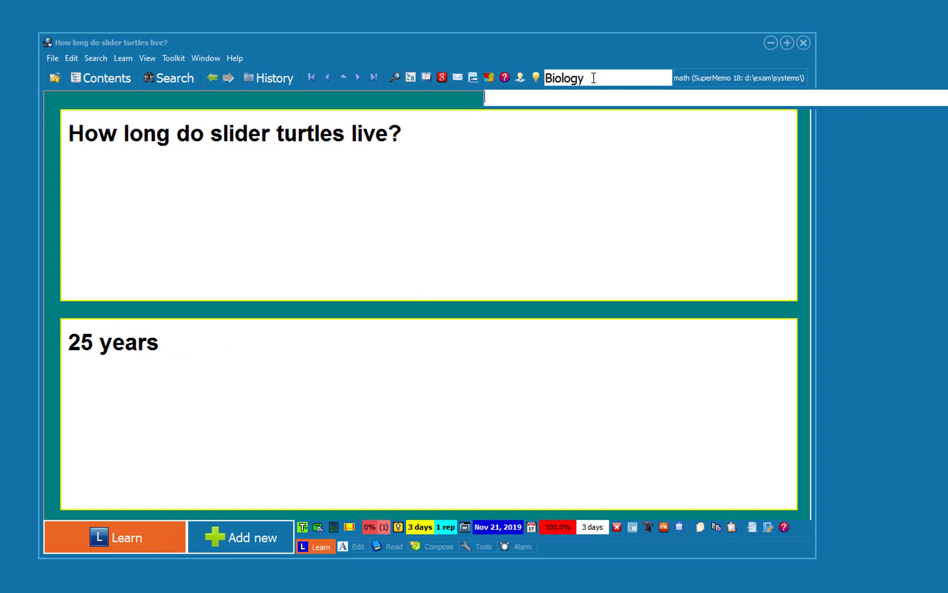
type("c")
- Under Computer, add "How do you avoid race conditions?" with answer "use mutual exclusion"
key("Return")
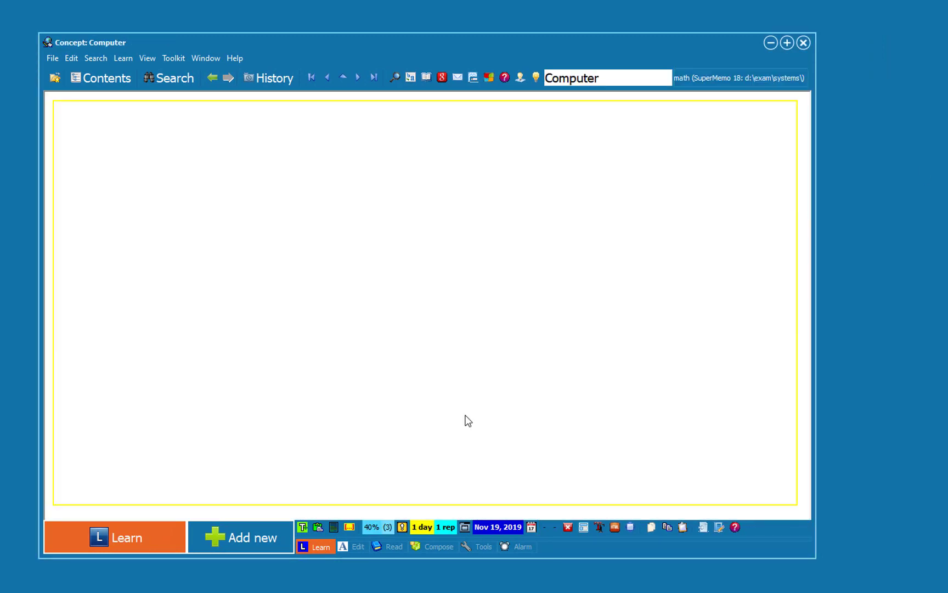
left_click(257, 540)
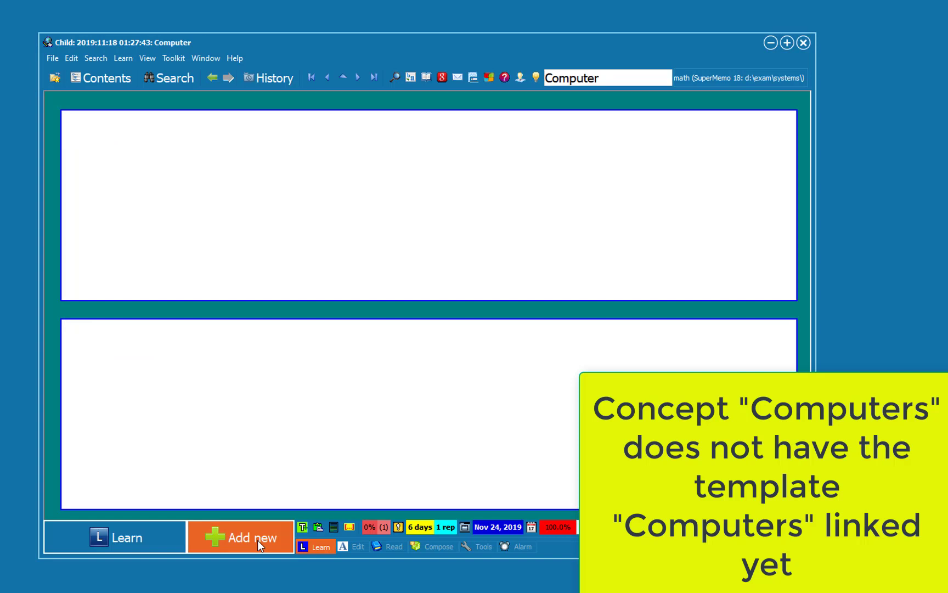
type("How do you avoid race conditions?")
key("ctrl+t")
type("use mutual exclu")
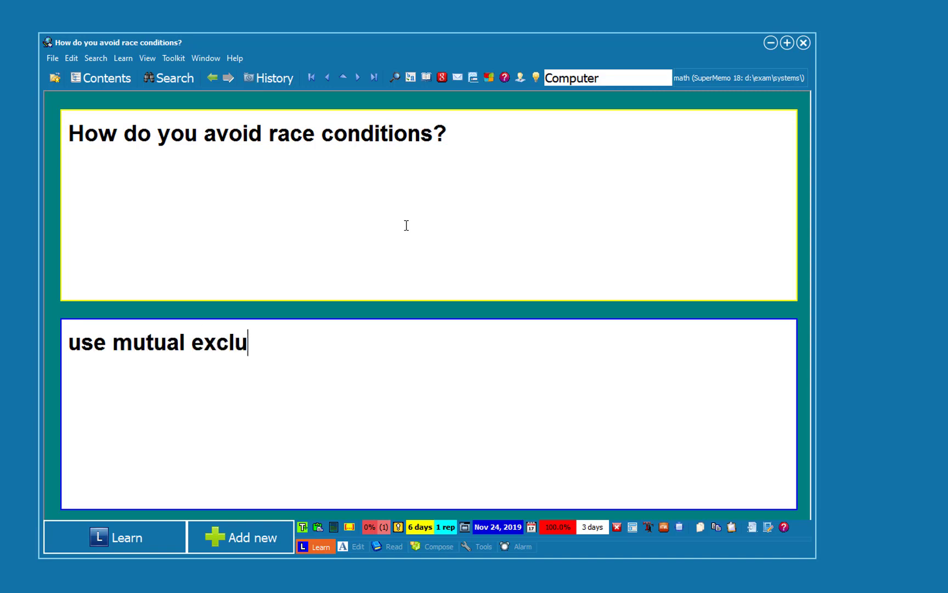
type("sion")
key("Escape")
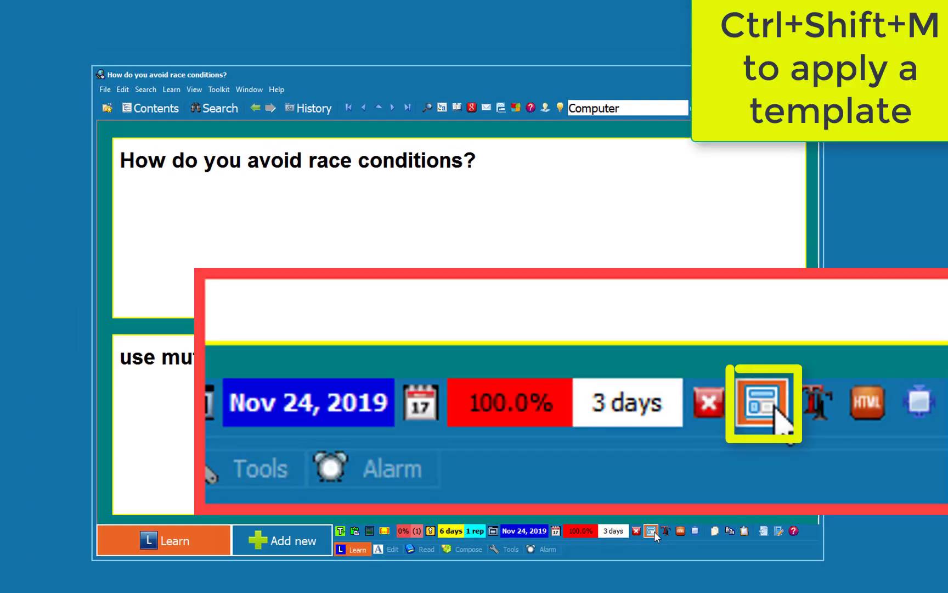
- Apply Computers to the race-conditions item and make it the Computer concept's item template
left_click(655, 534)
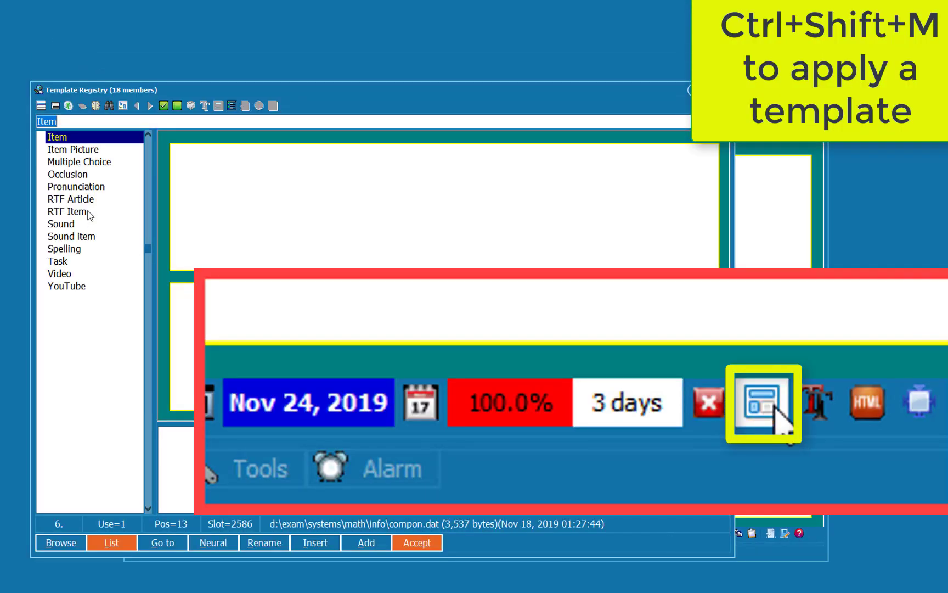
scroll(88, 215, "up", 3)
scroll(88, 215, "up", 1)
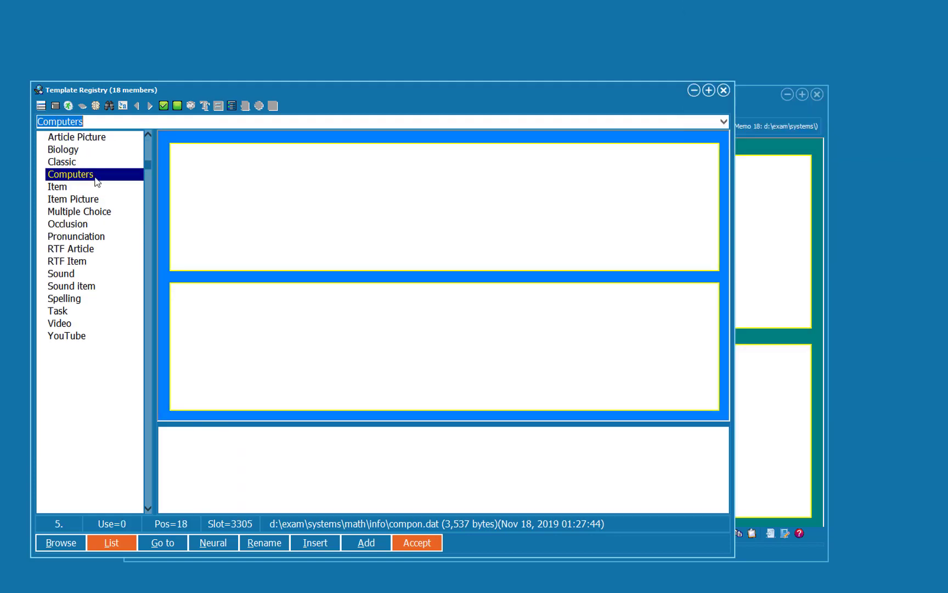
left_click(411, 544)
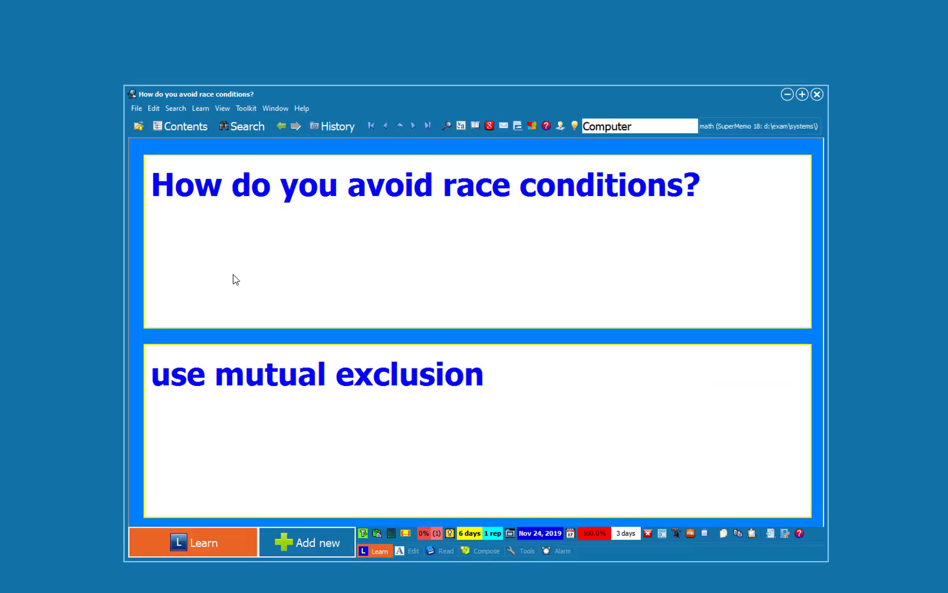
left_click(176, 108)
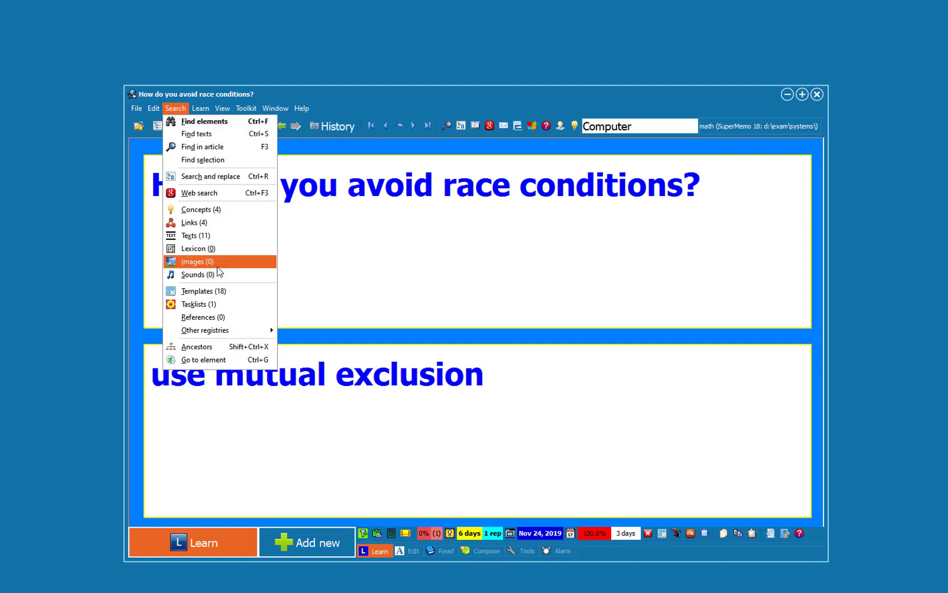
left_click(207, 209)
left_click(230, 237)
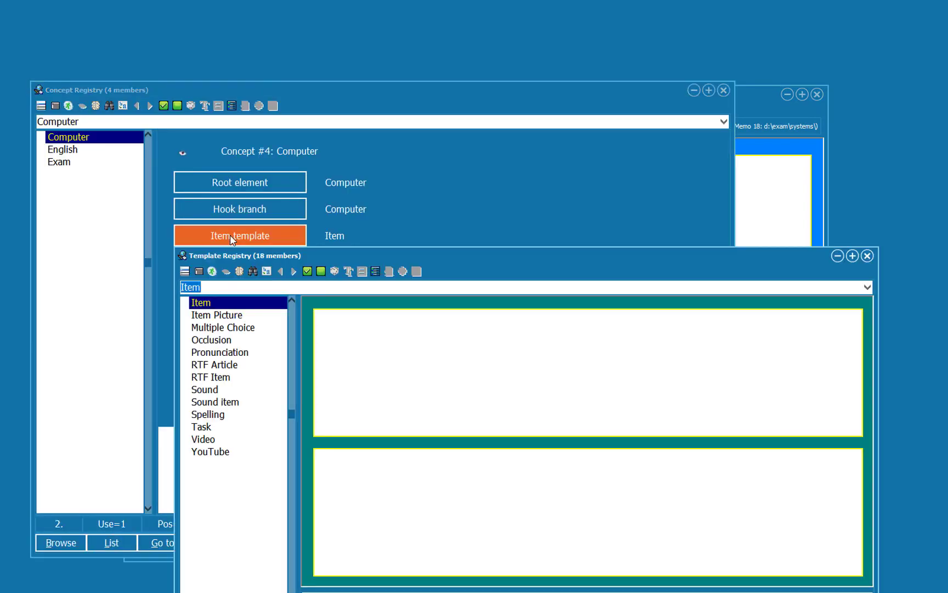
type("c")
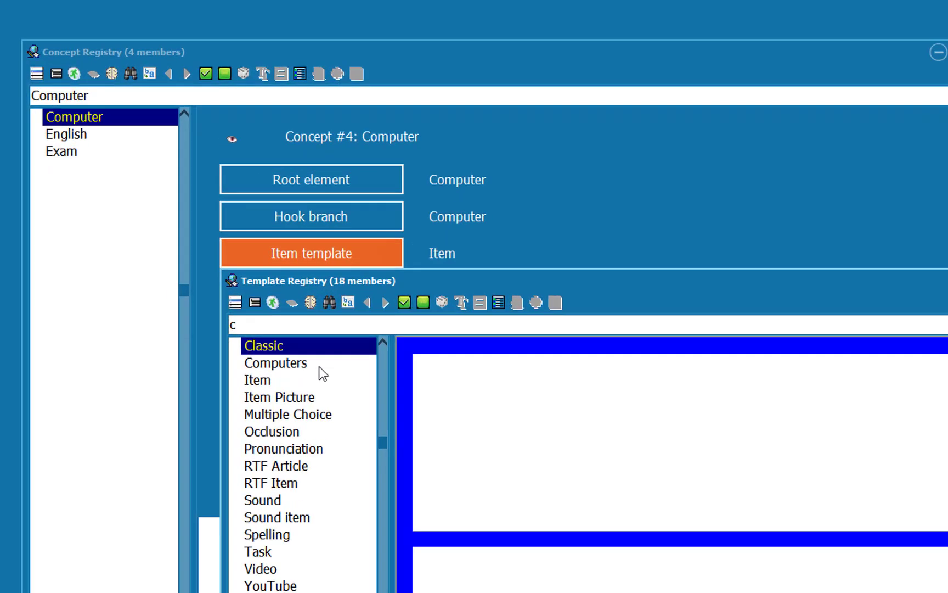
double_click(260, 316)
key("Up")
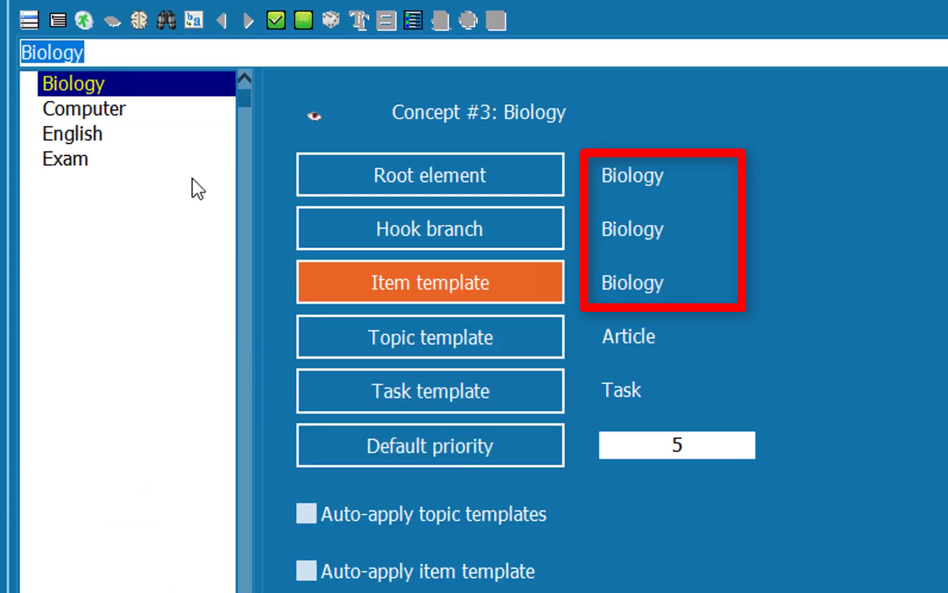
left_click(133, 113)
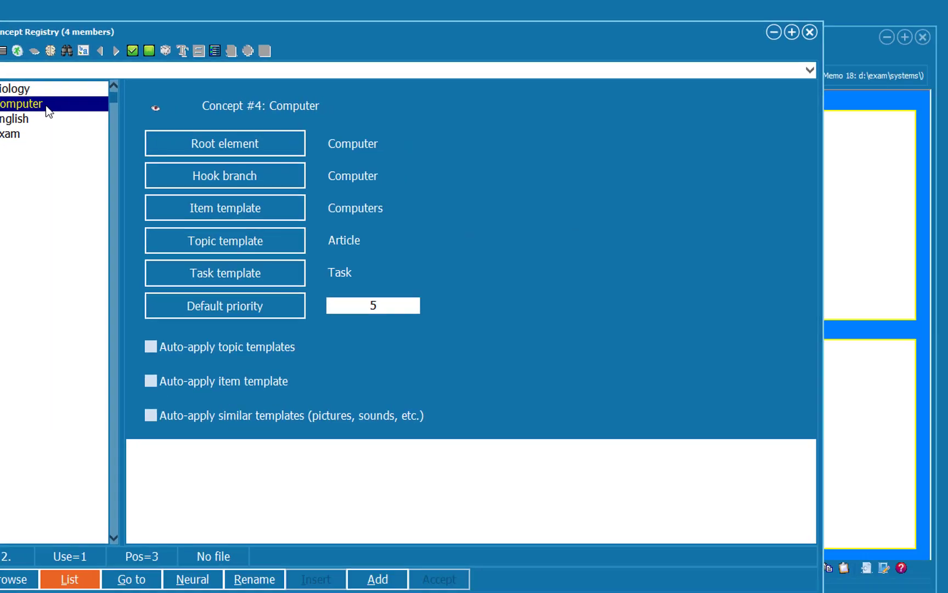
key("Escape")
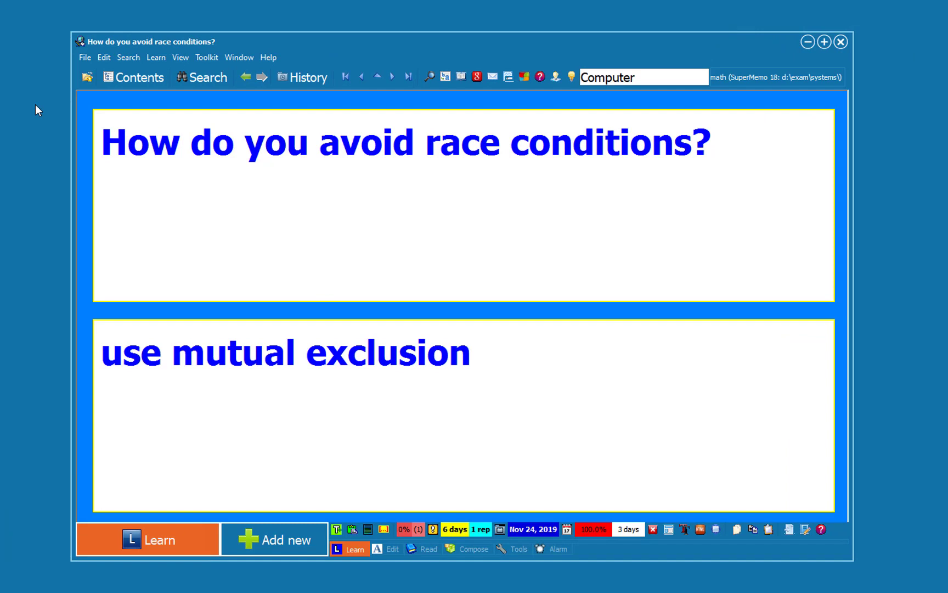
- Add a throwaway test item under Computer, then delete it from the Contents tree
key("alt+a")
type("asdfasdfasd")
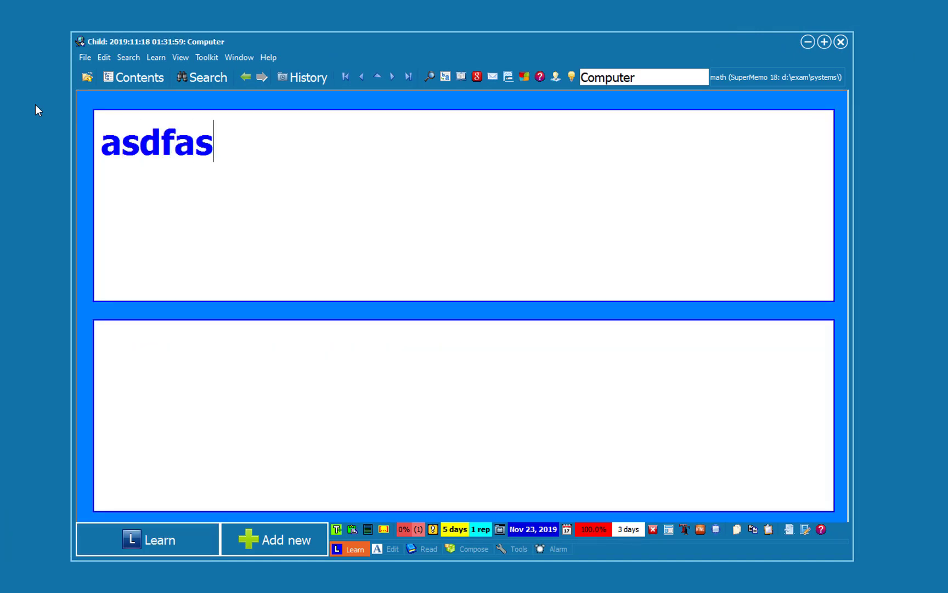
key("Escape")
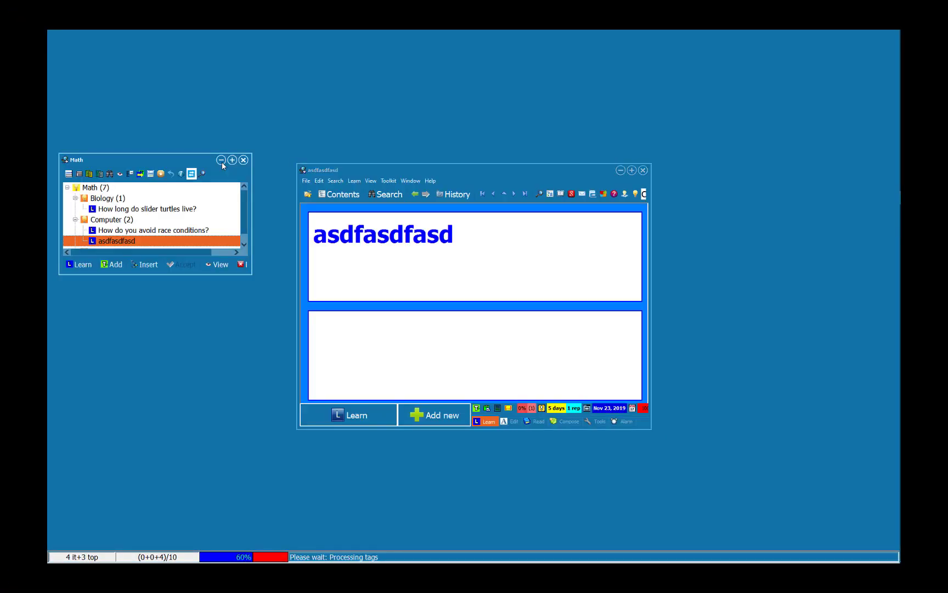
left_click_drag(133, 162, 131, 120)
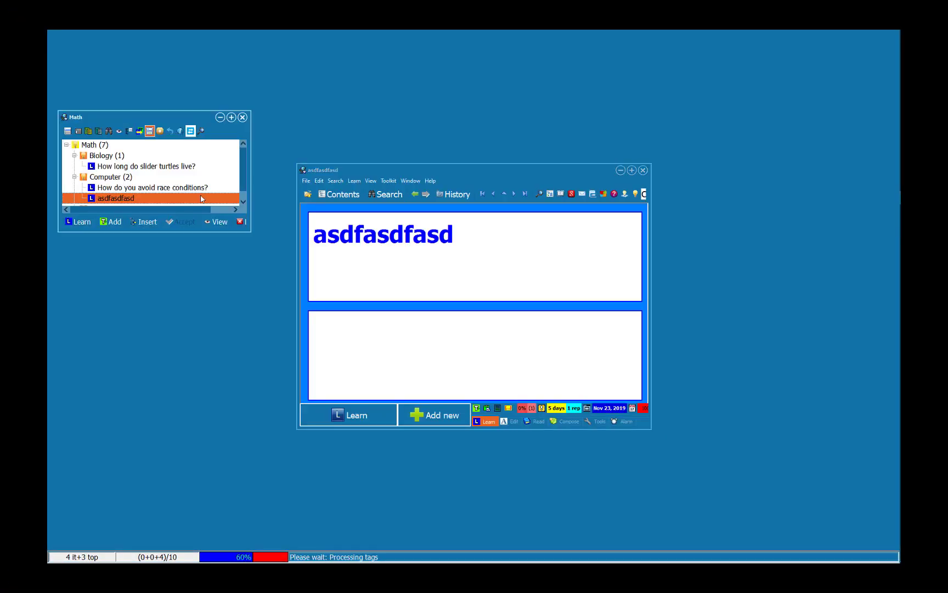
left_click_drag(250, 232, 297, 315)
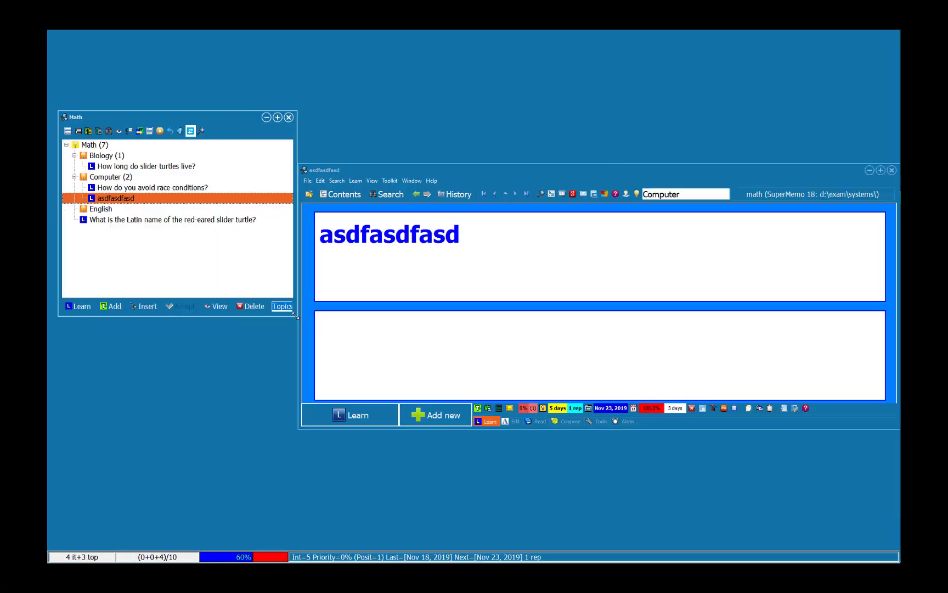
key("F5")
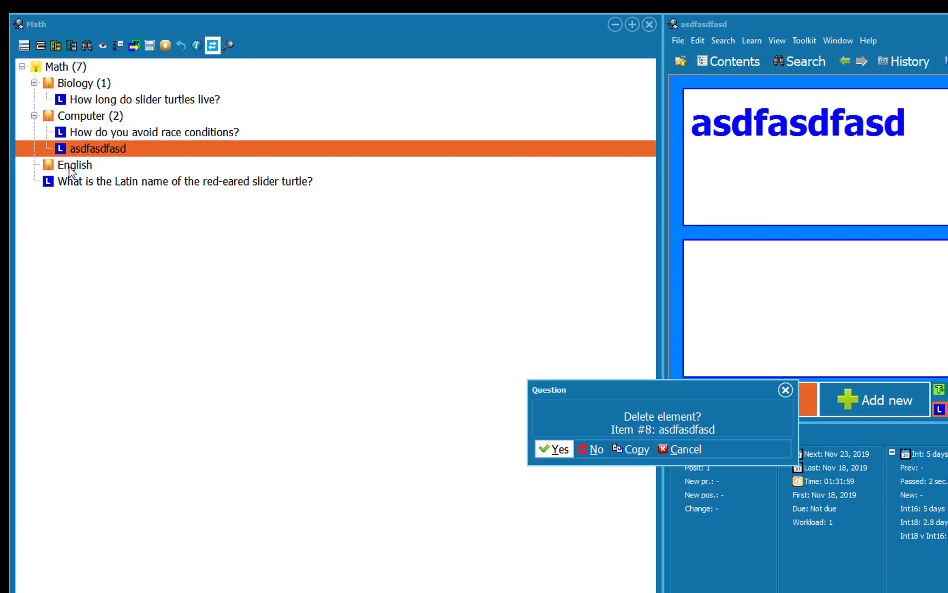
key("Escape")
- Browse the slider turtles and race conditions items, then show the English concept
left_click(184, 99)
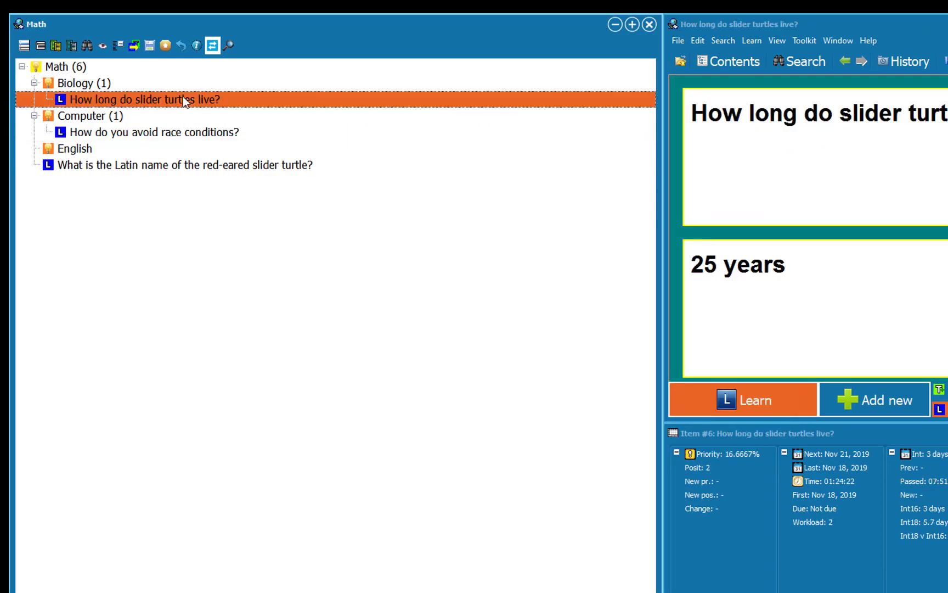
left_click(172, 133)
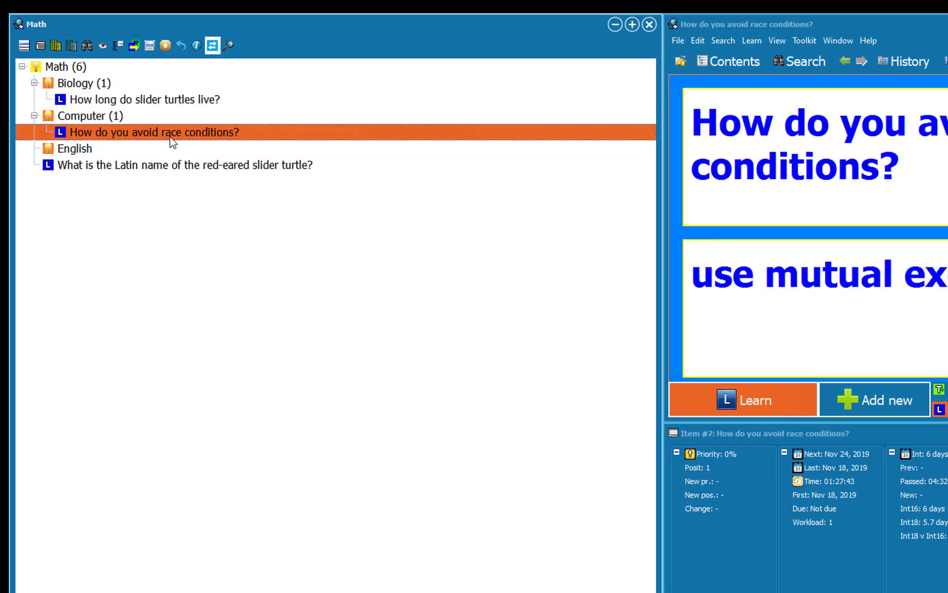
left_click(79, 152)
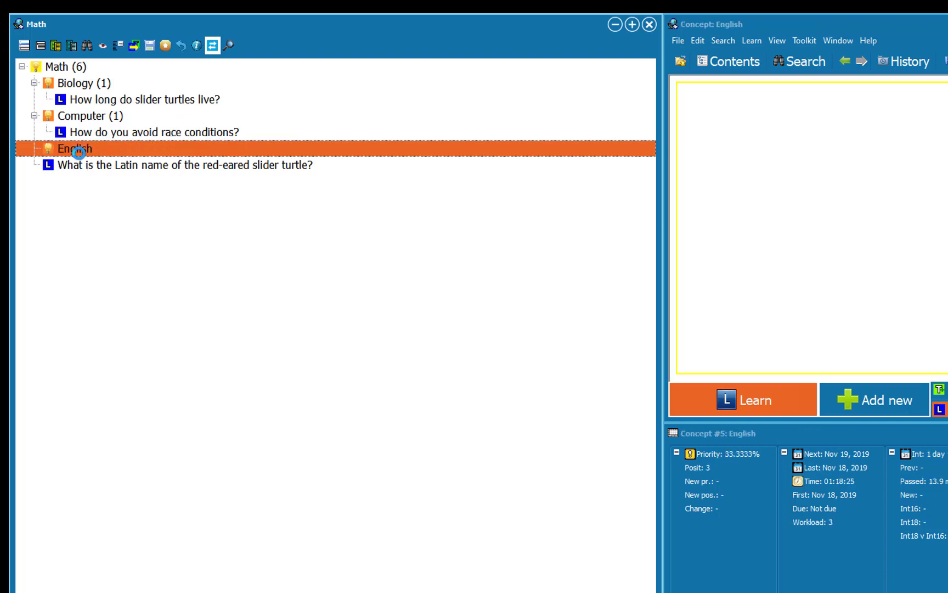
- Make English the default concept and add an item with question krzak, answer bush
left_click(615, 24)
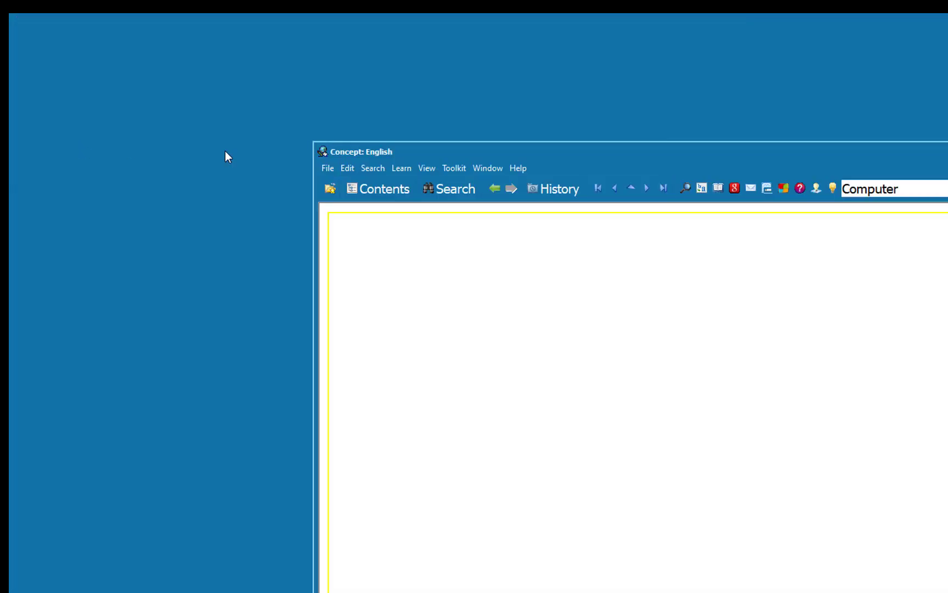
left_click(593, 99)
type("e")
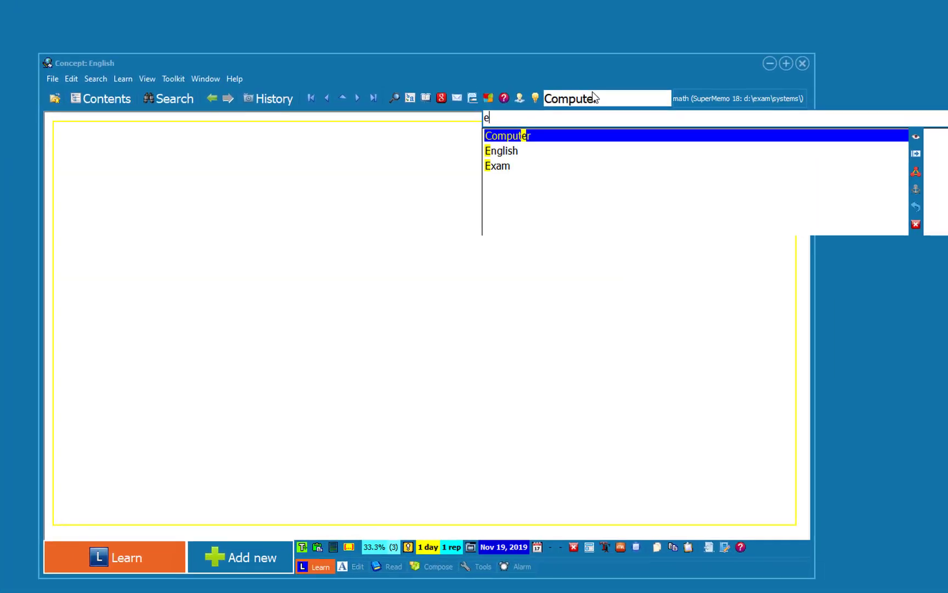
left_click(916, 190)
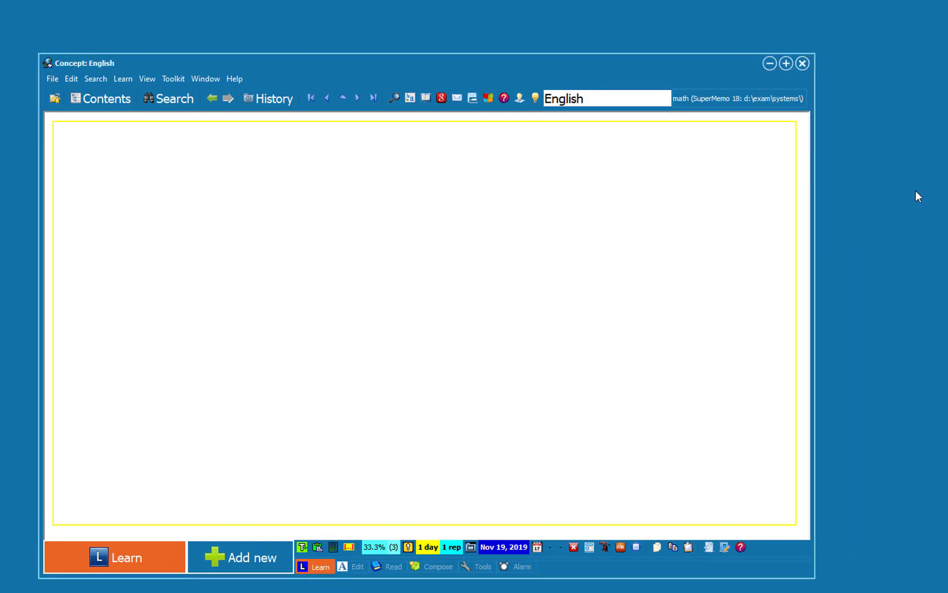
left_click(256, 564)
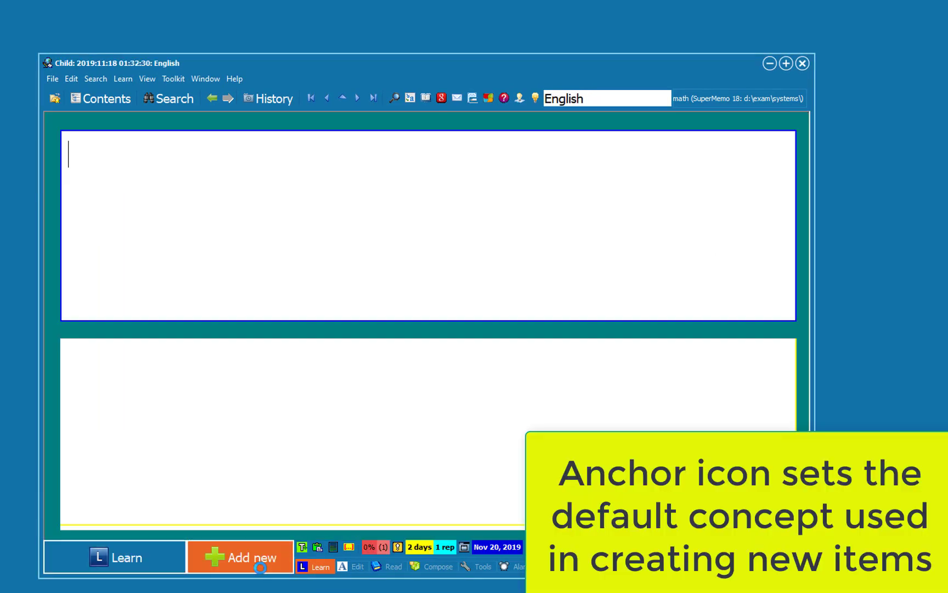
type("krzak")
key("Tab")
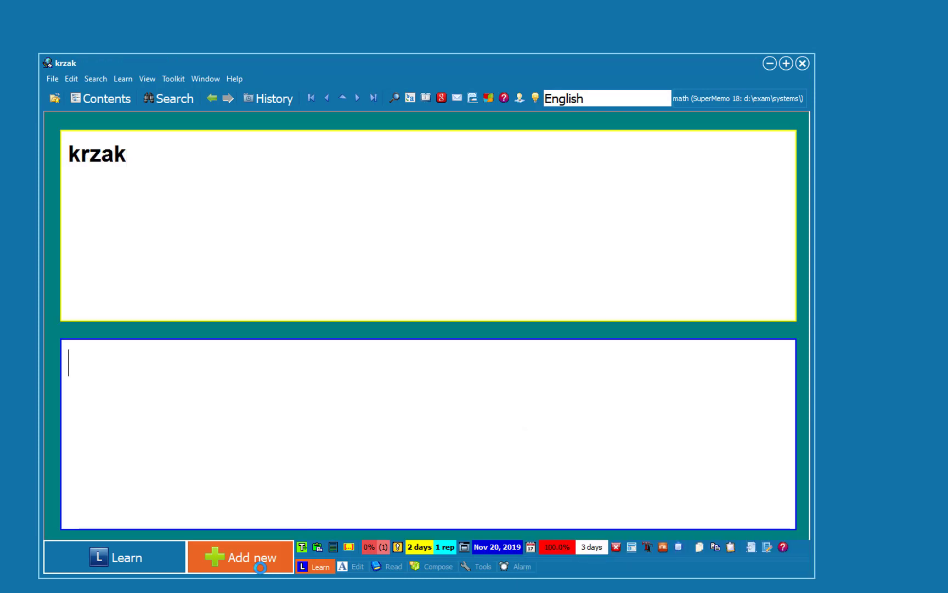
type("bush")
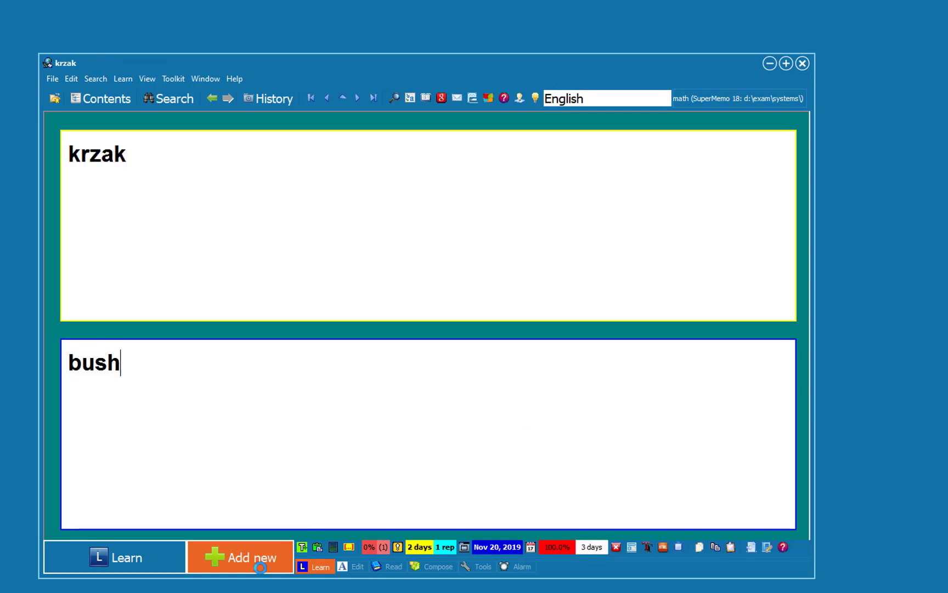
key("Escape")
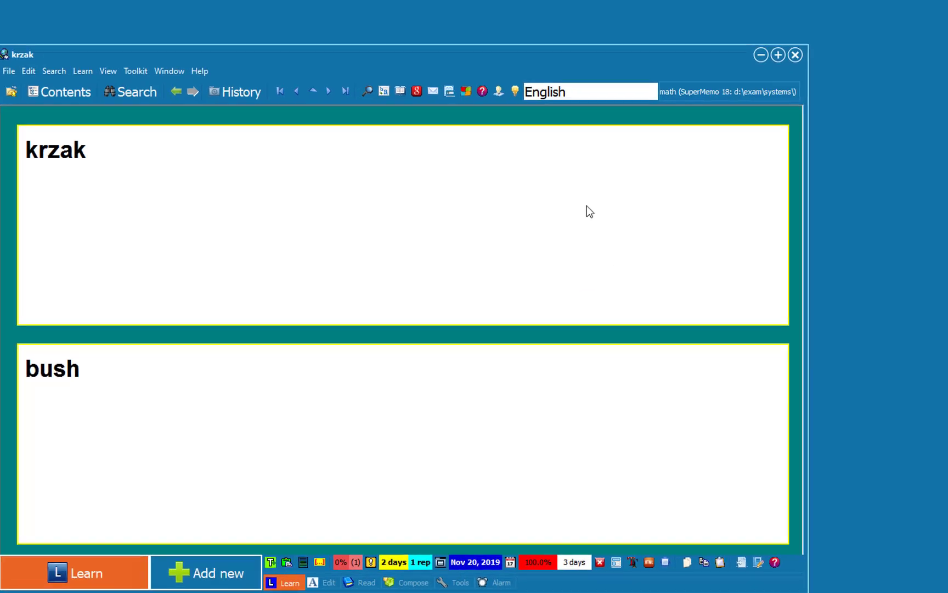
- Save the krzak item's look as the default template named English
right_click(589, 122)
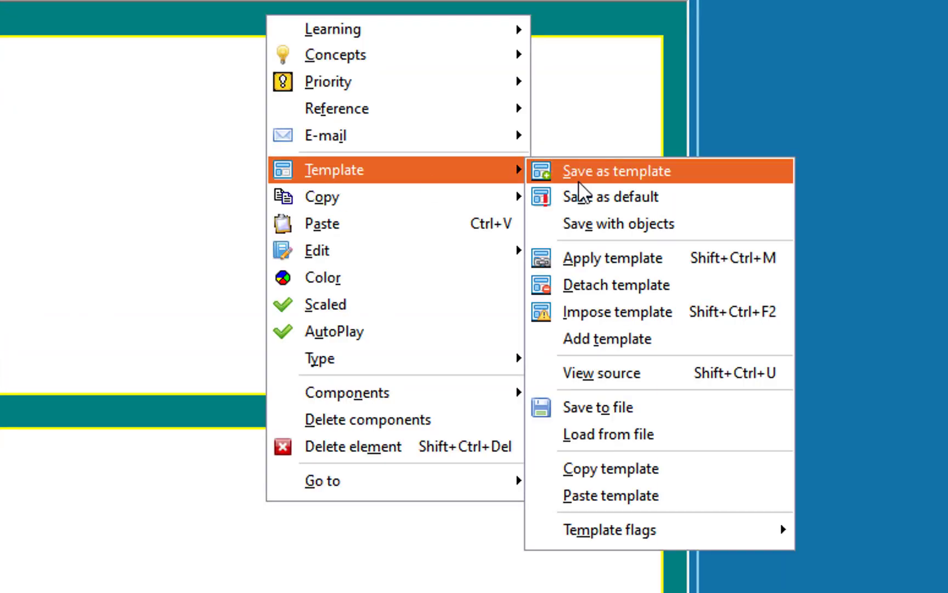
mouse_move(335, 170)
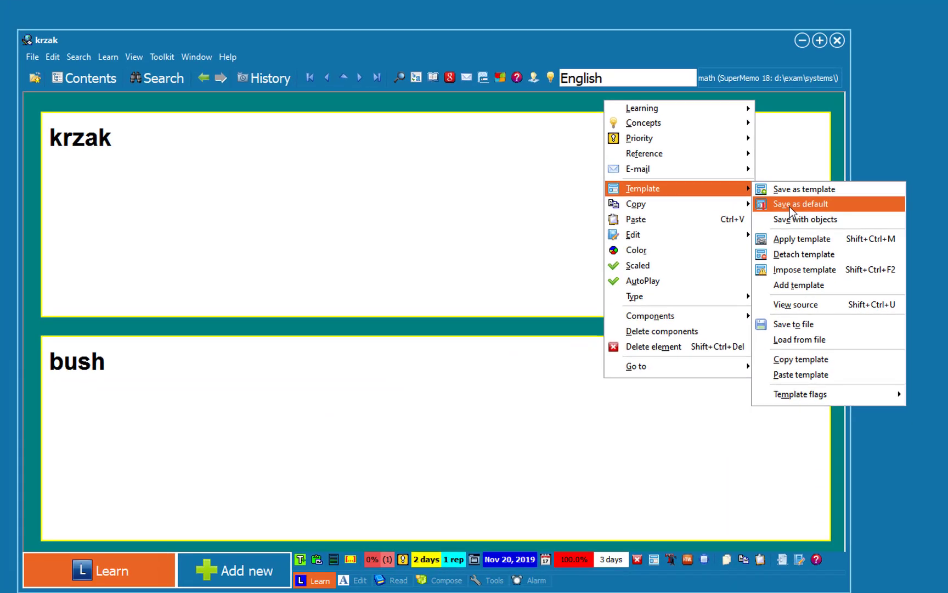
left_click(794, 208)
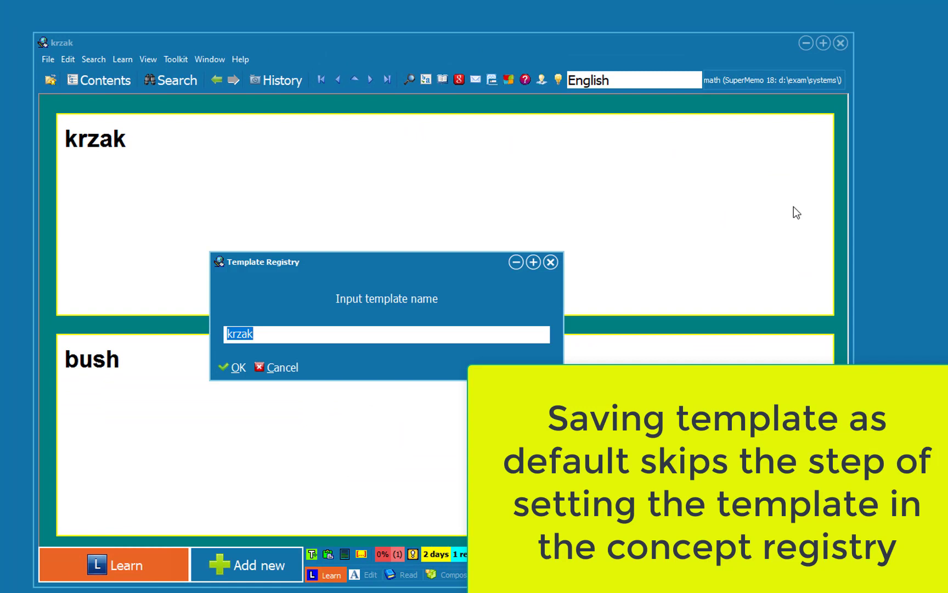
type("English")
key("Return")
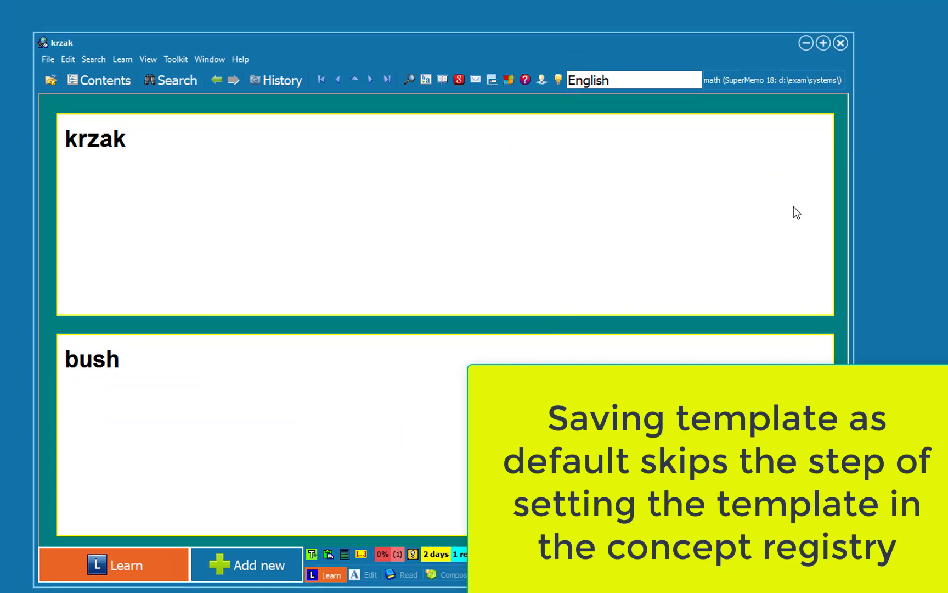
- Change the item's background colour to grey-lavender
right_click(629, 102)
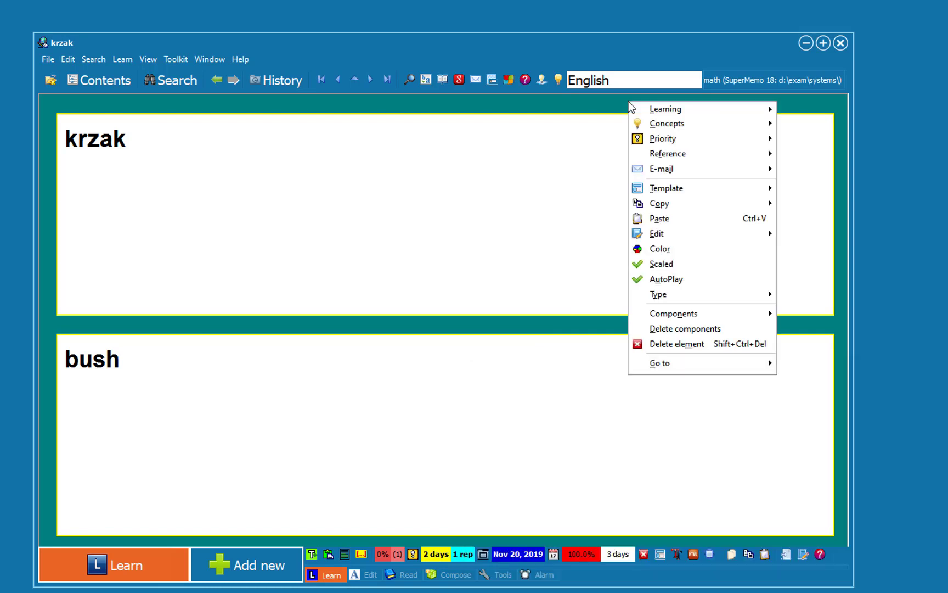
left_click(675, 249)
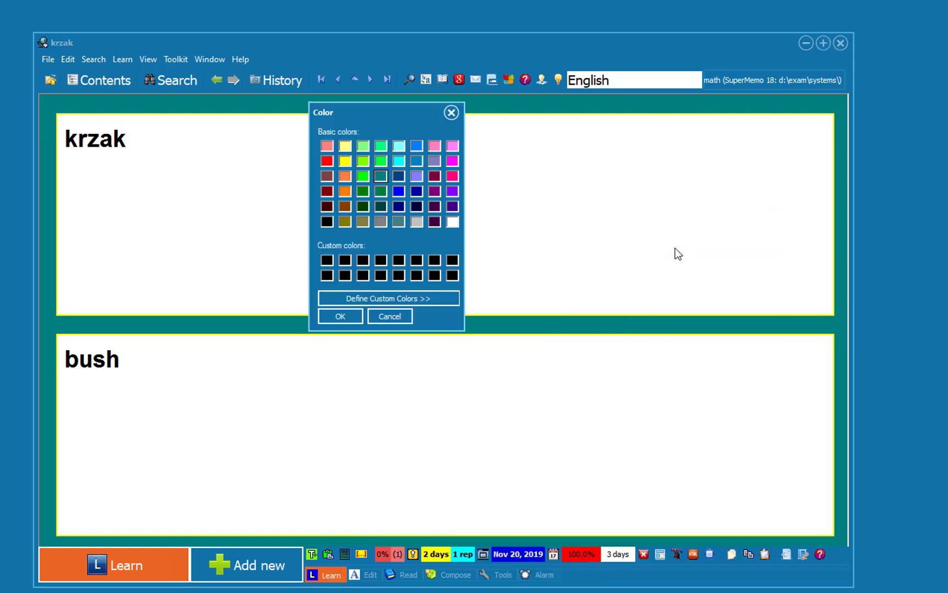
left_click(435, 162)
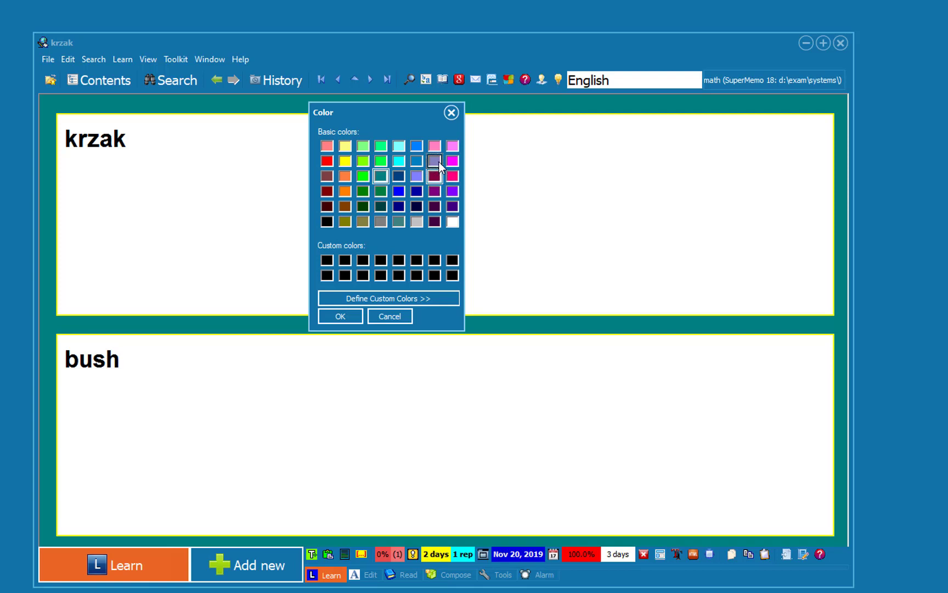
left_click(339, 317)
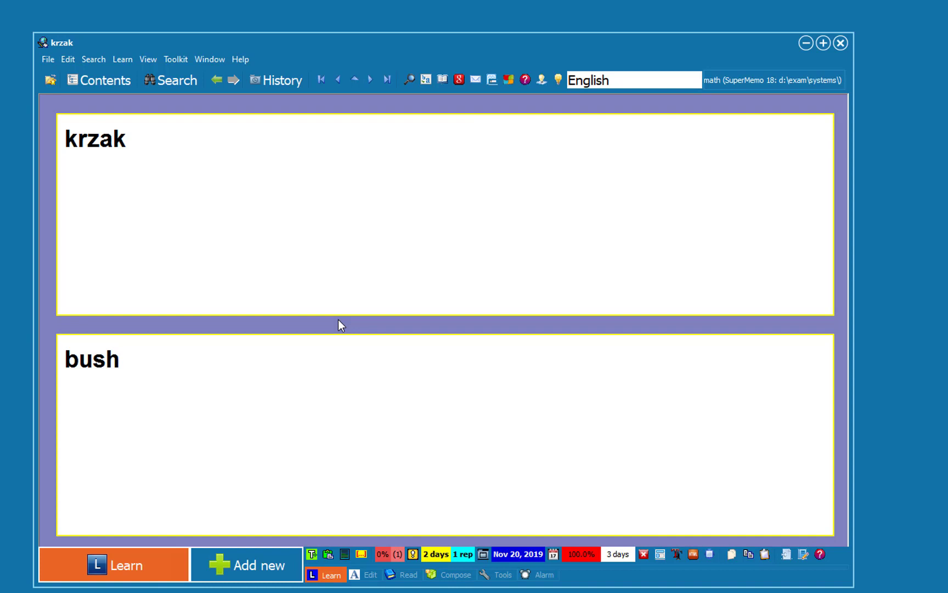
- Create a new English text style with bold size 24 maroon font
right_click(281, 169)
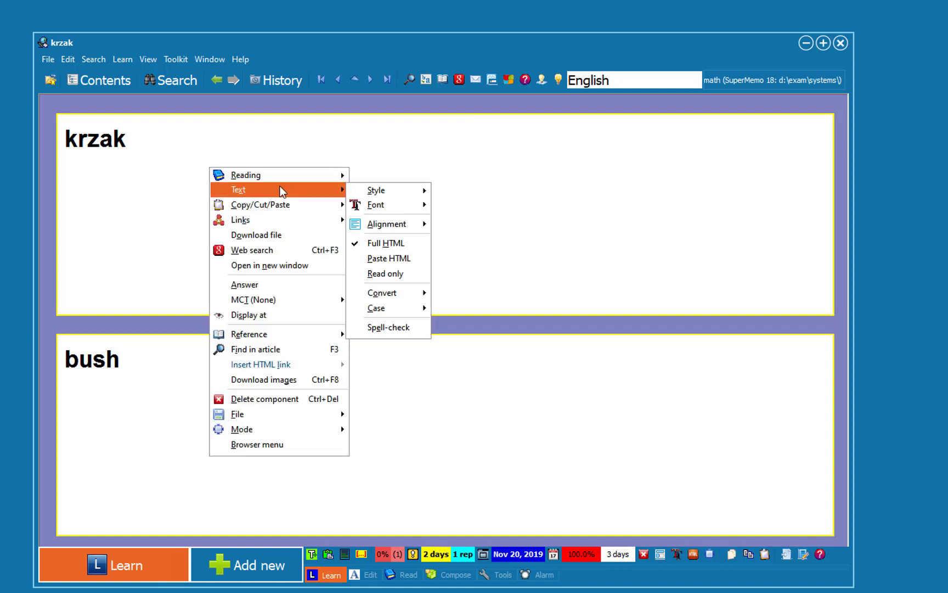
mouse_move(386, 191)
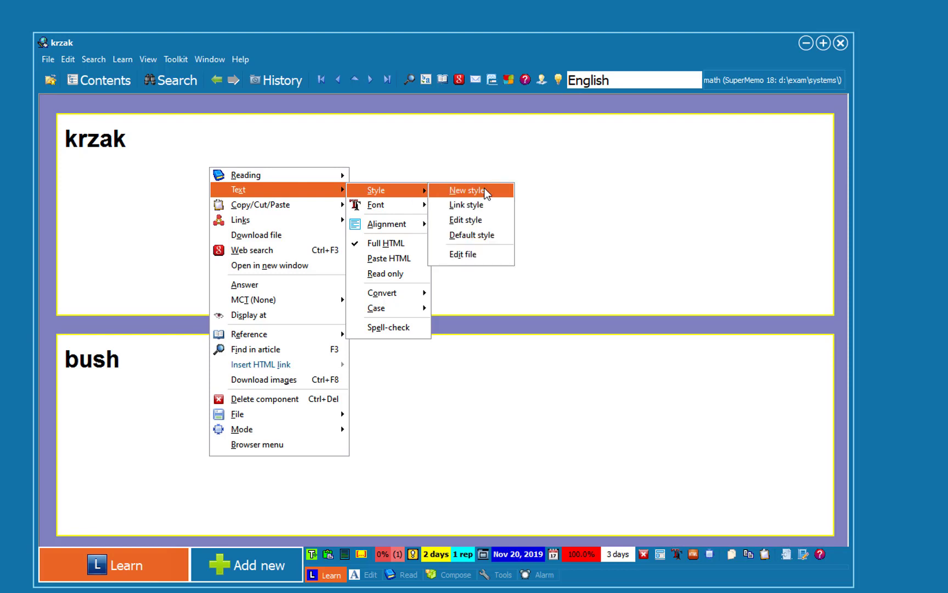
left_click(484, 190)
type("English")
key("Return")
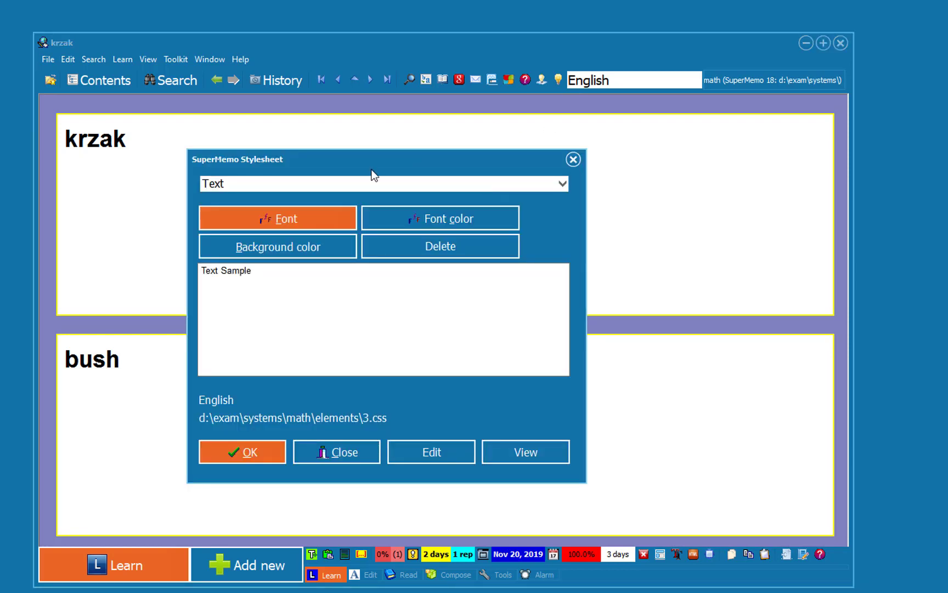
left_click(301, 217)
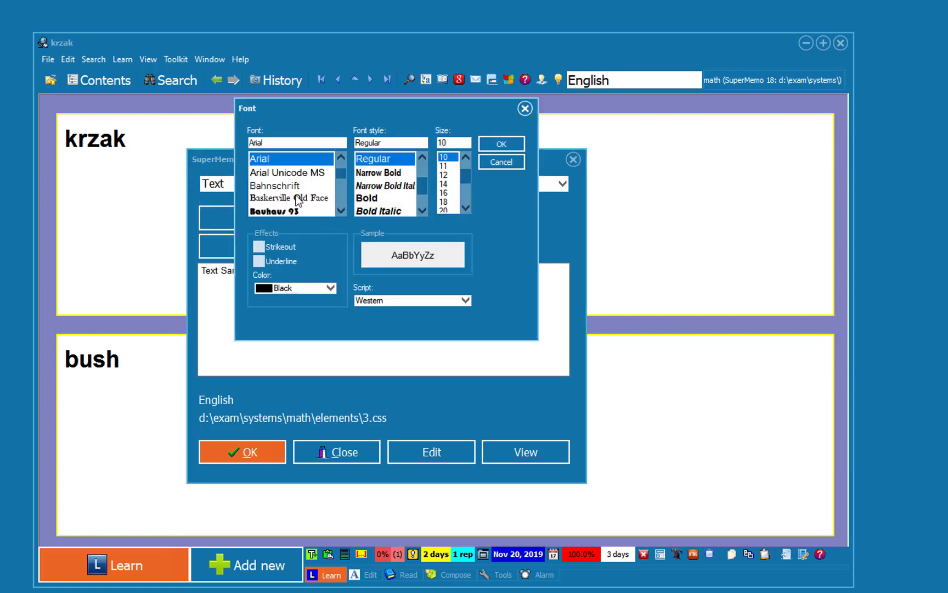
left_click(386, 198)
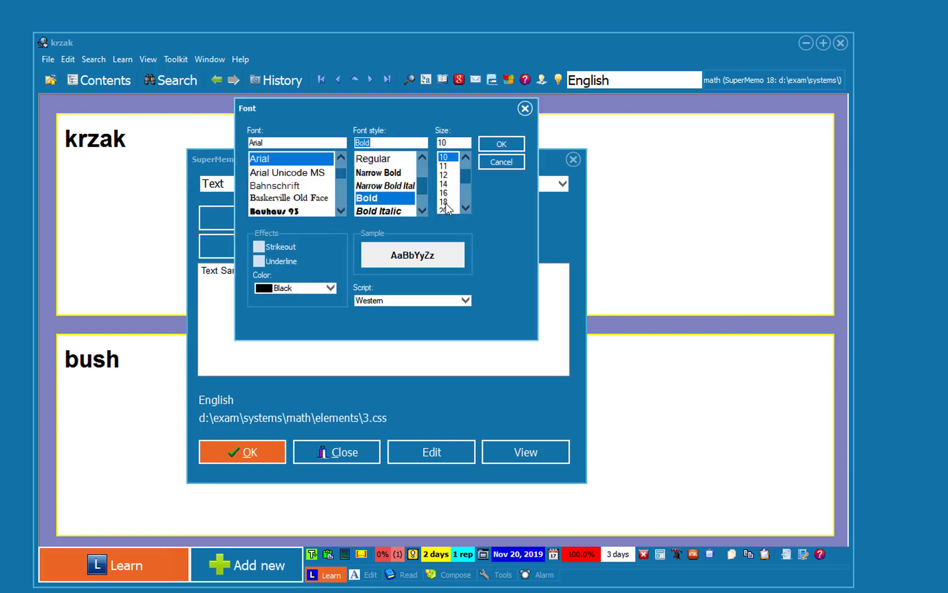
left_click(445, 202)
scroll(448, 205, "down", 1)
left_click(454, 201)
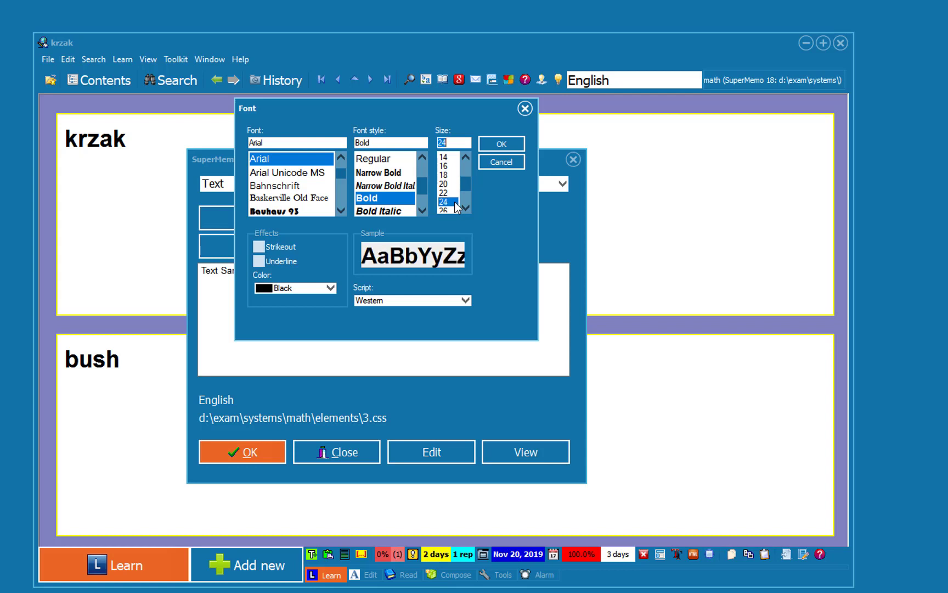
left_click(330, 288)
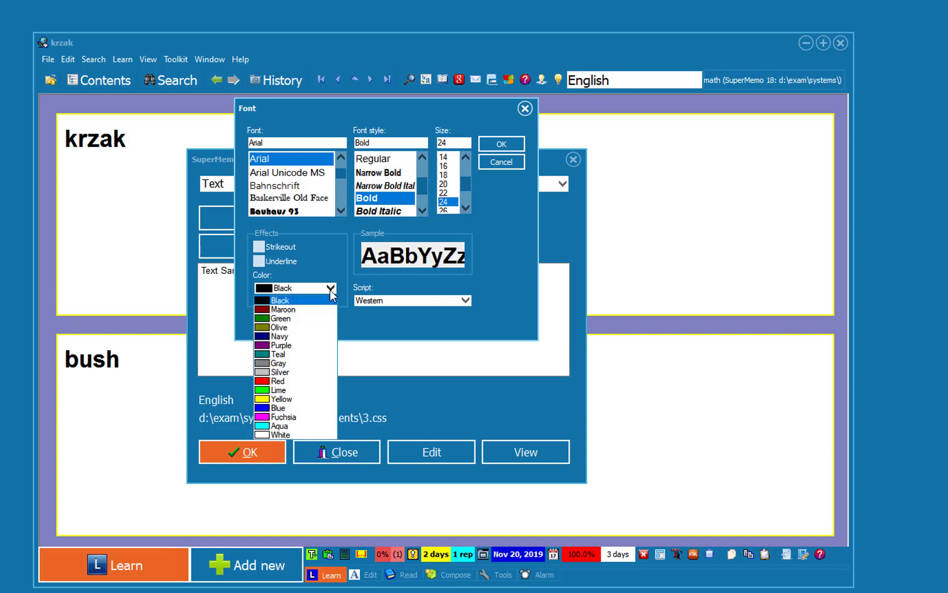
left_click(305, 336)
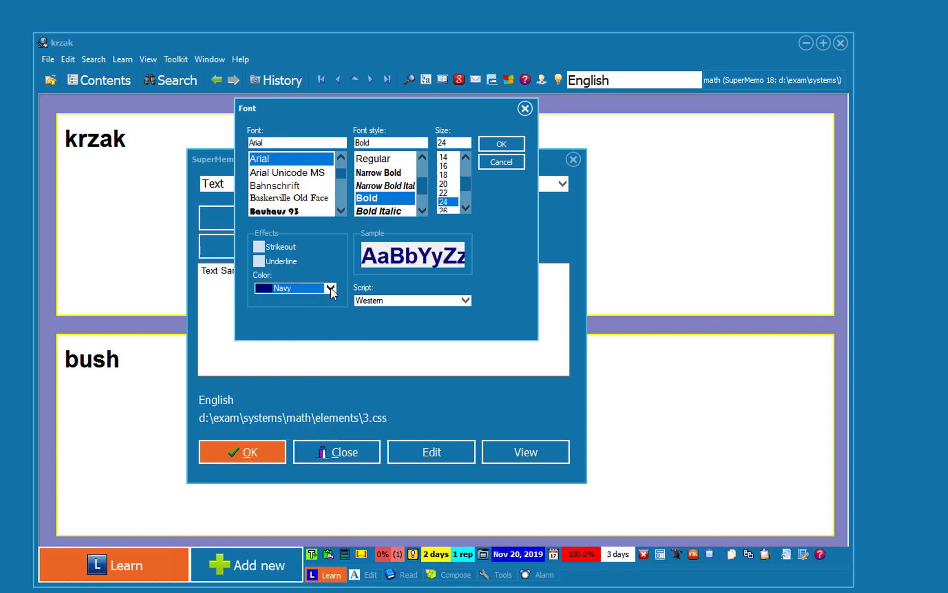
left_click(330, 289)
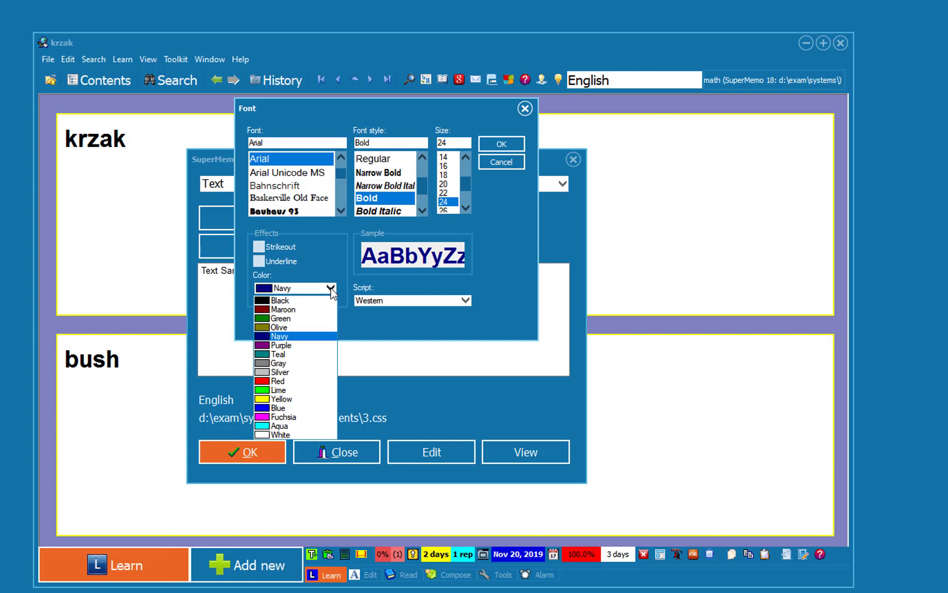
left_click(304, 308)
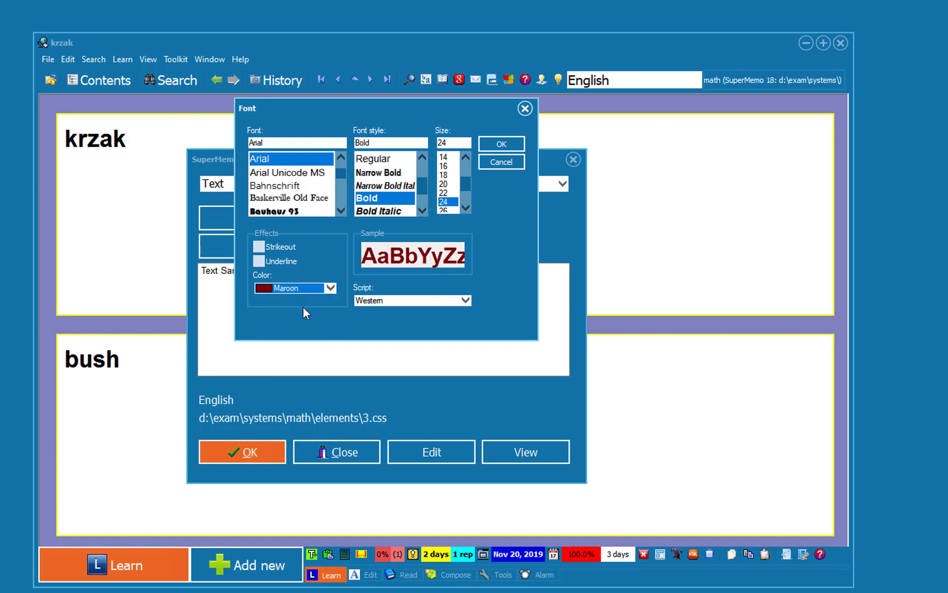
left_click(502, 144)
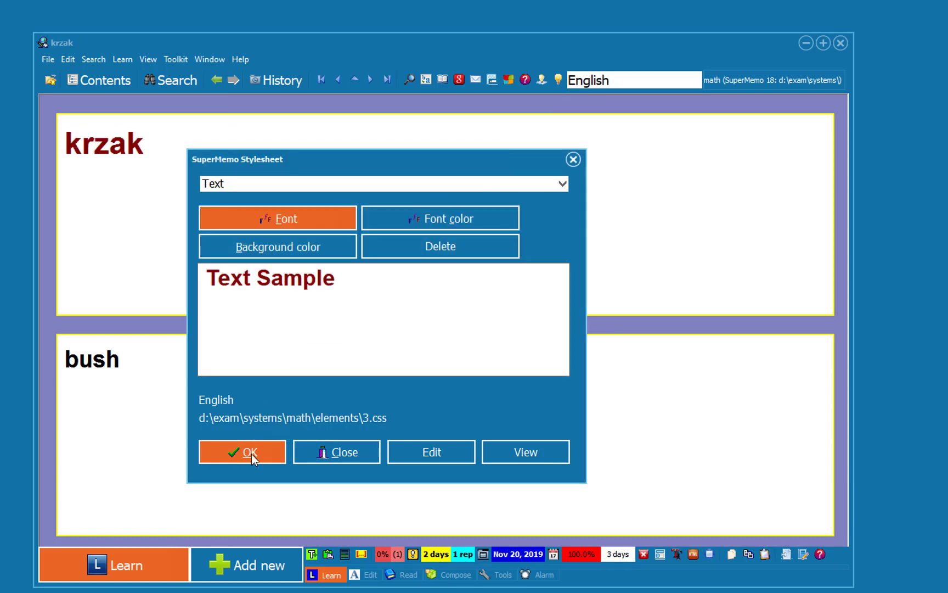
- Keep maroon as the text colour and save the English style
left_click(429, 222)
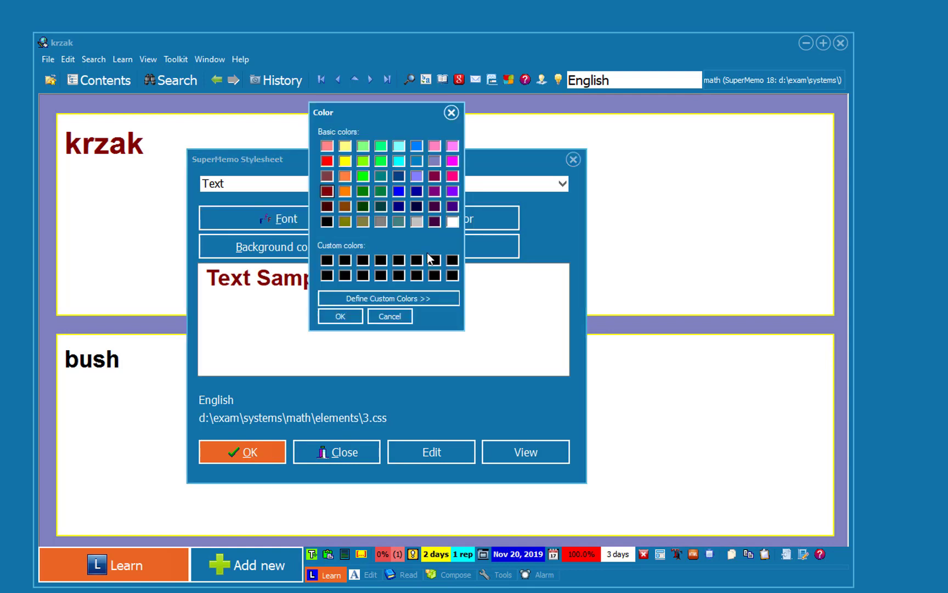
left_click(413, 298)
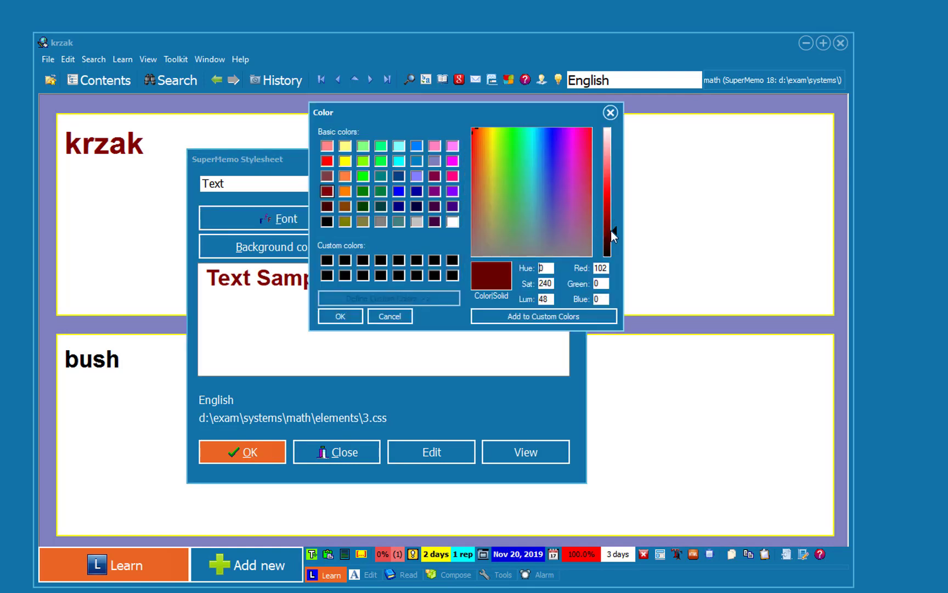
left_click(342, 317)
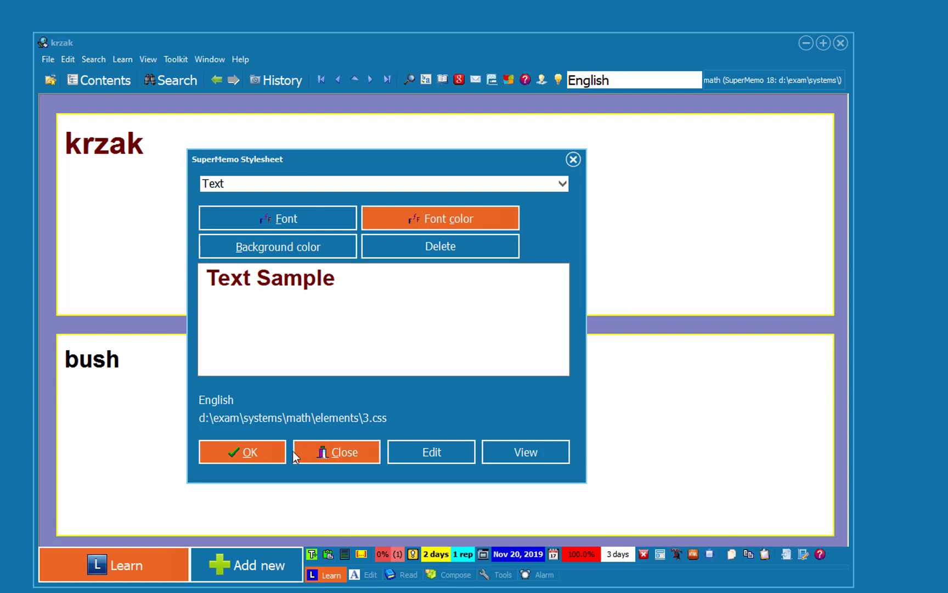
left_click(260, 456)
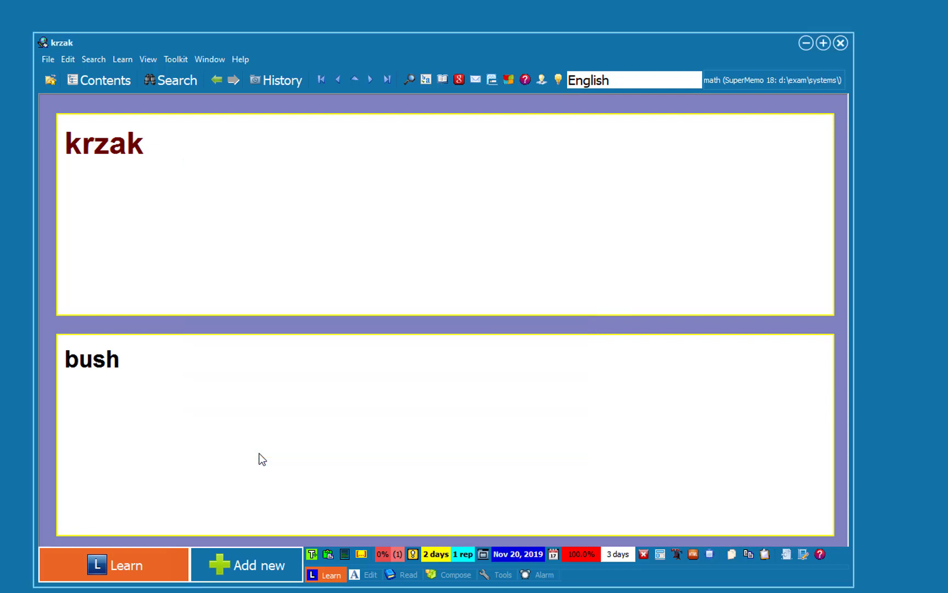
- Apply the English style to the bush answer text
right_click(196, 392)
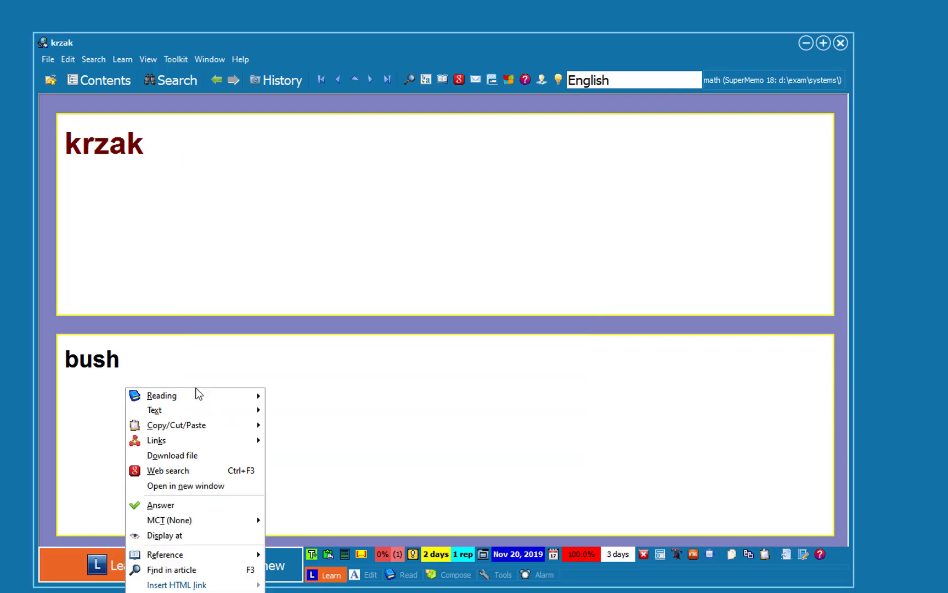
mouse_move(300, 410)
left_click(393, 426)
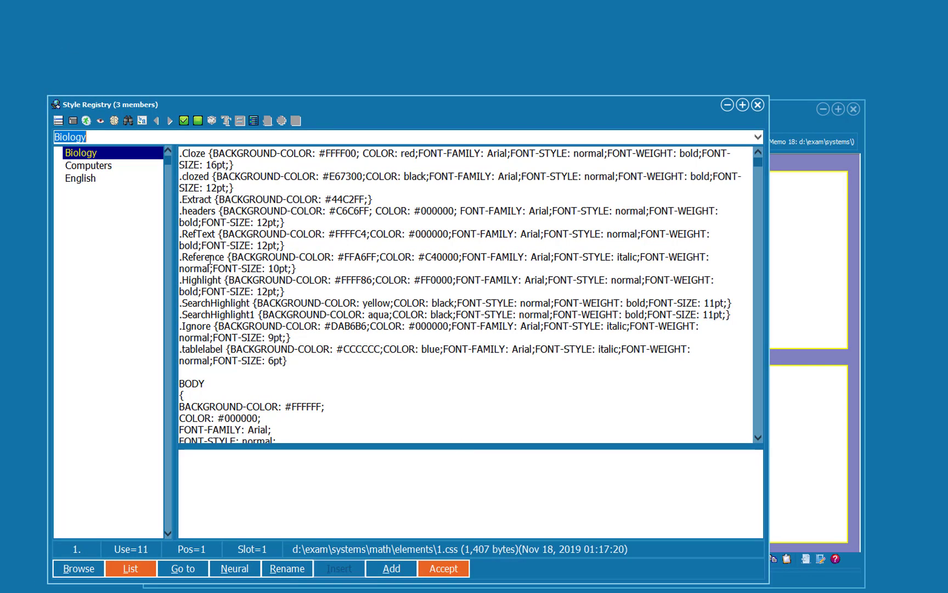
left_click(96, 179)
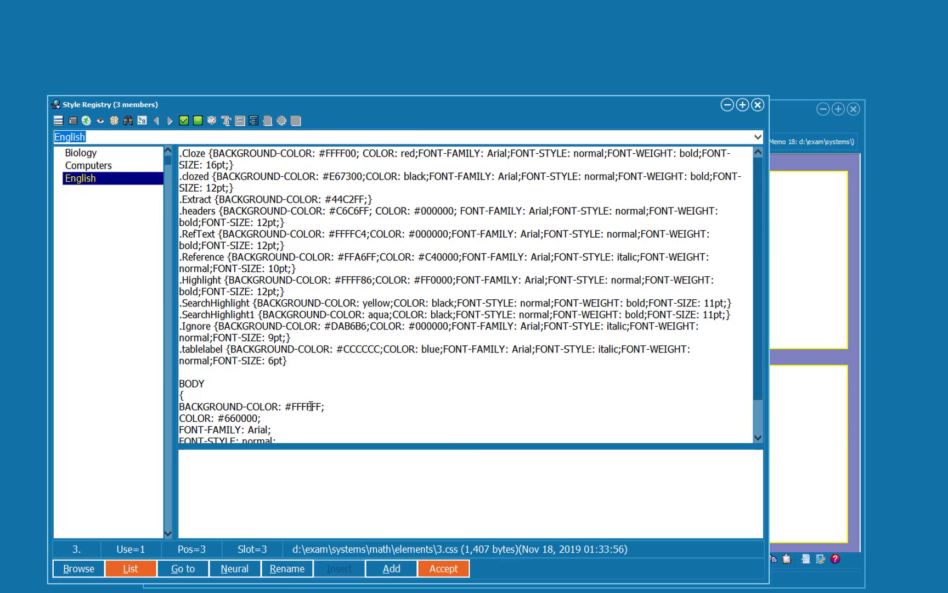
left_click(444, 568)
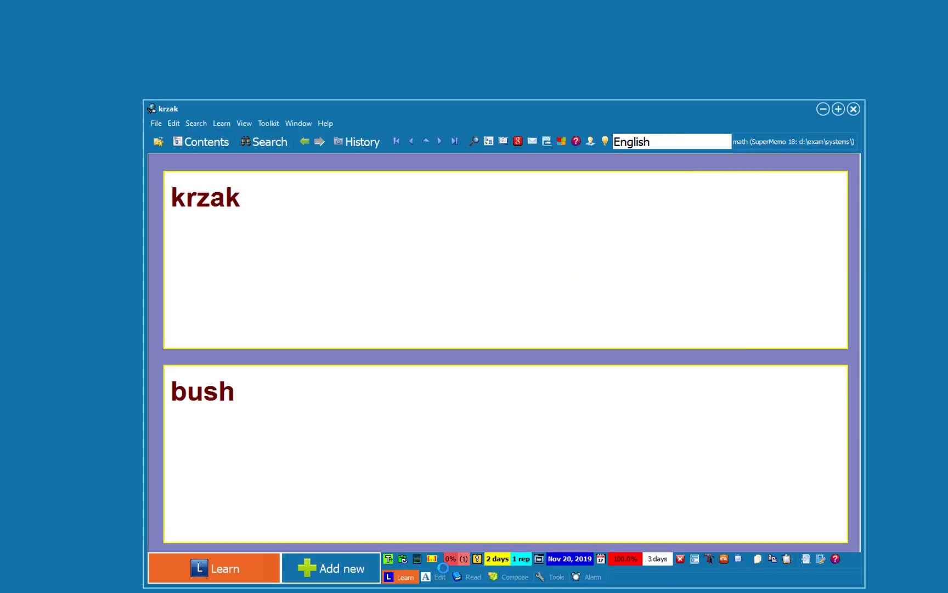
- Add the drzewo item to the English branch
left_click(328, 572)
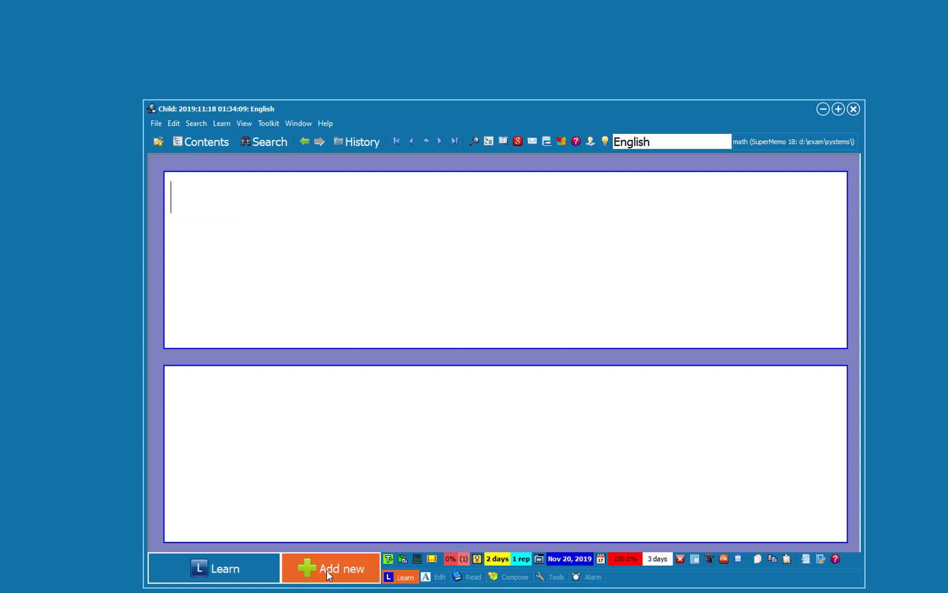
type("drzewo")
key("ctrl+t")
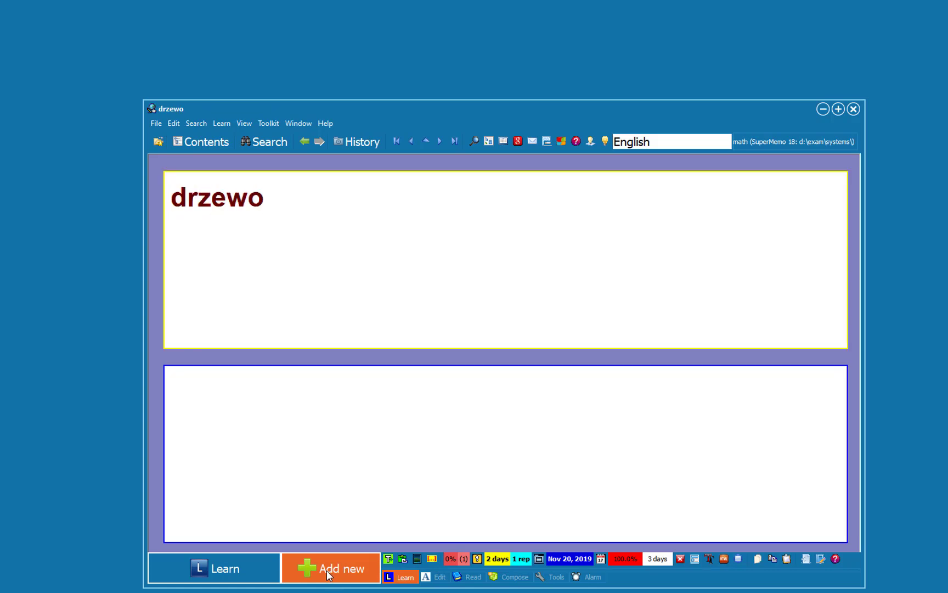
type("tree")
key("Escape")
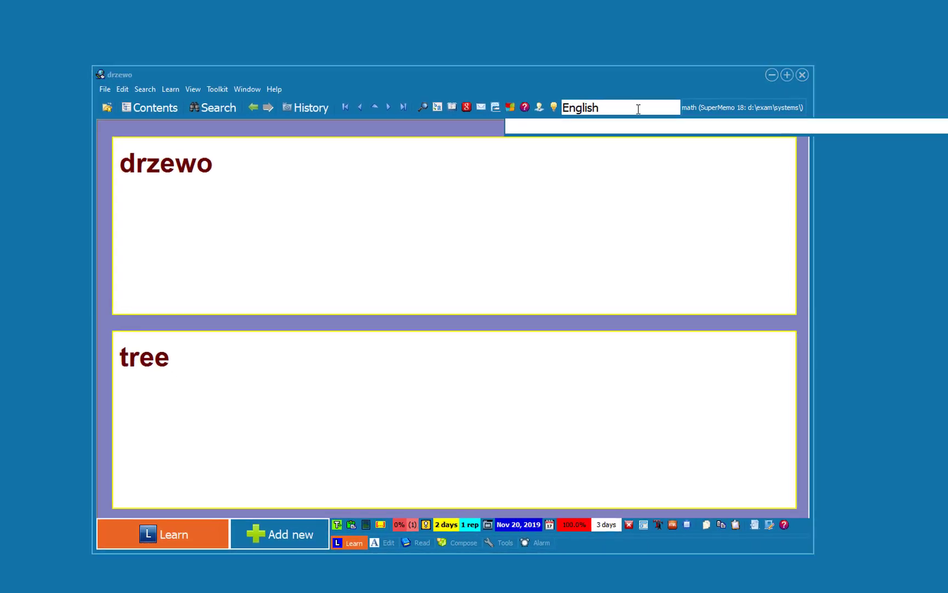
type("b")
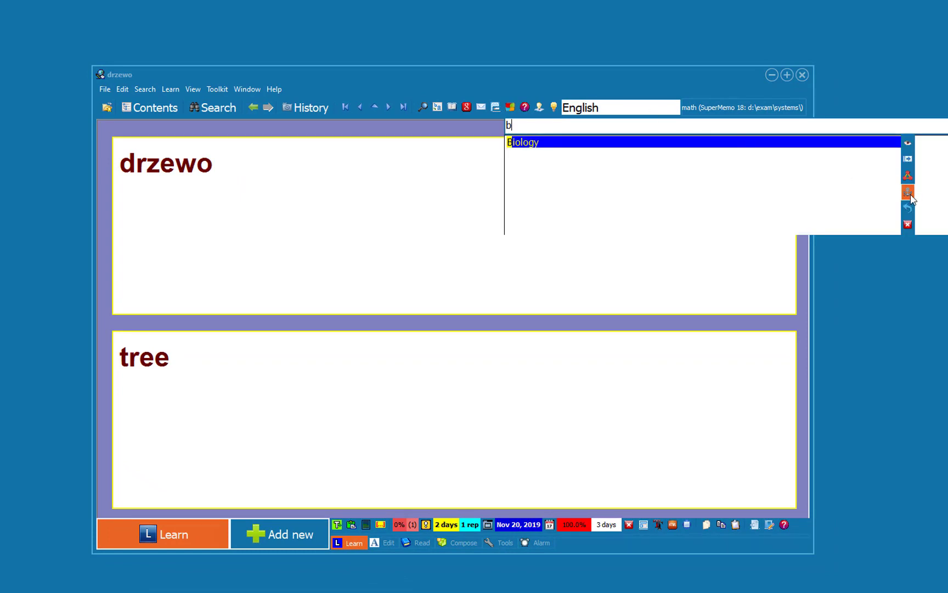
- Switch the working category to Biology and add three new items there
key("Return")
key("alt+a")
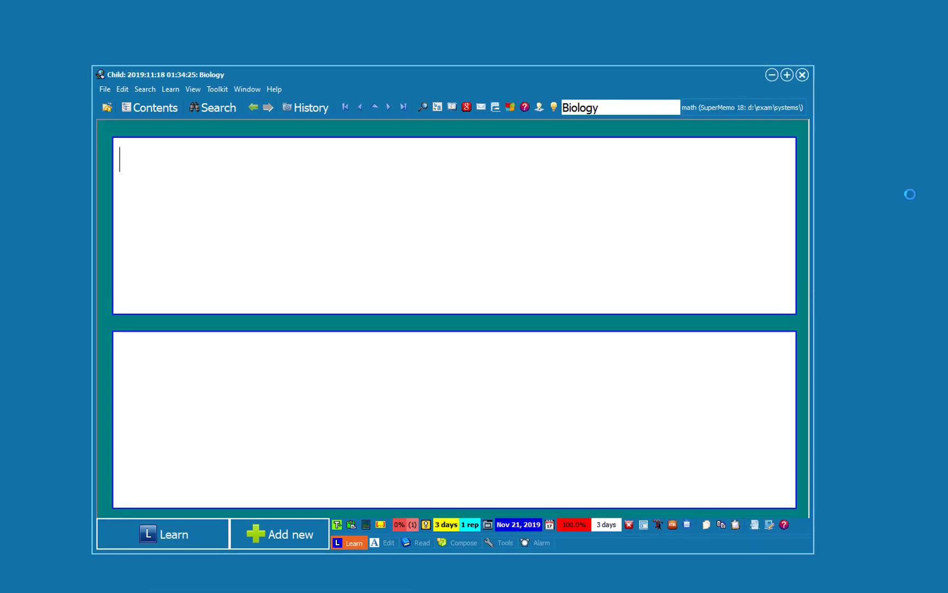
type("adsfasd")
key("ctrl+t")
key("alt+a")
type("adsfasd")
key("ctrl+t")
key("alt+a")
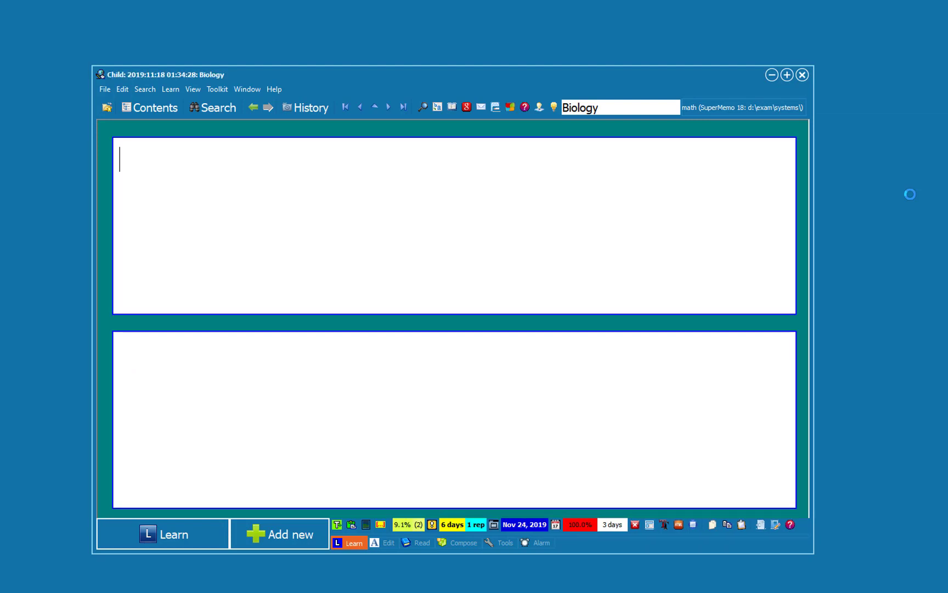
type("asdfsad")
key("ctrl+t")
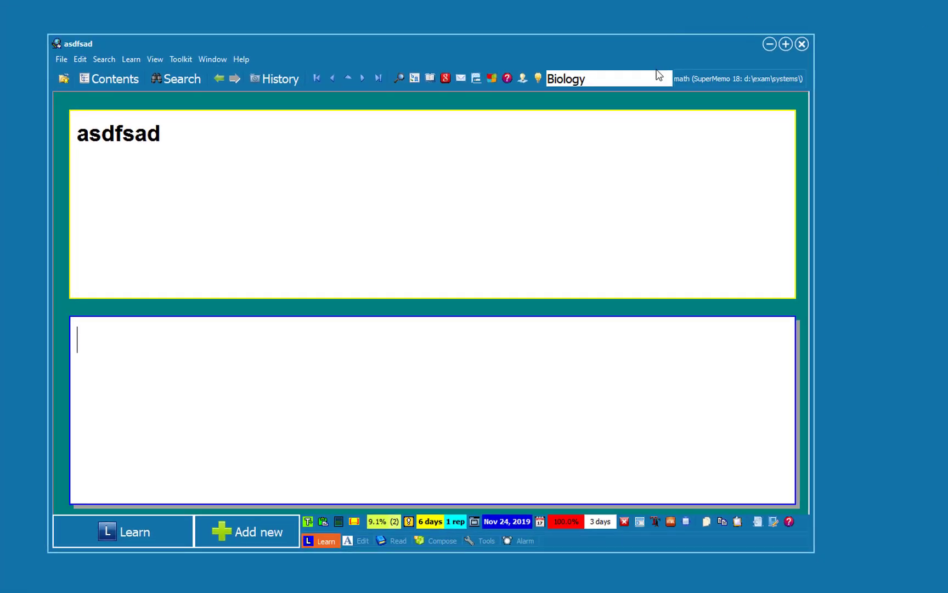
- Add asdfsad, ddddd and xxxx under English, then show the contents tree
left_click(655, 72)
type("e")
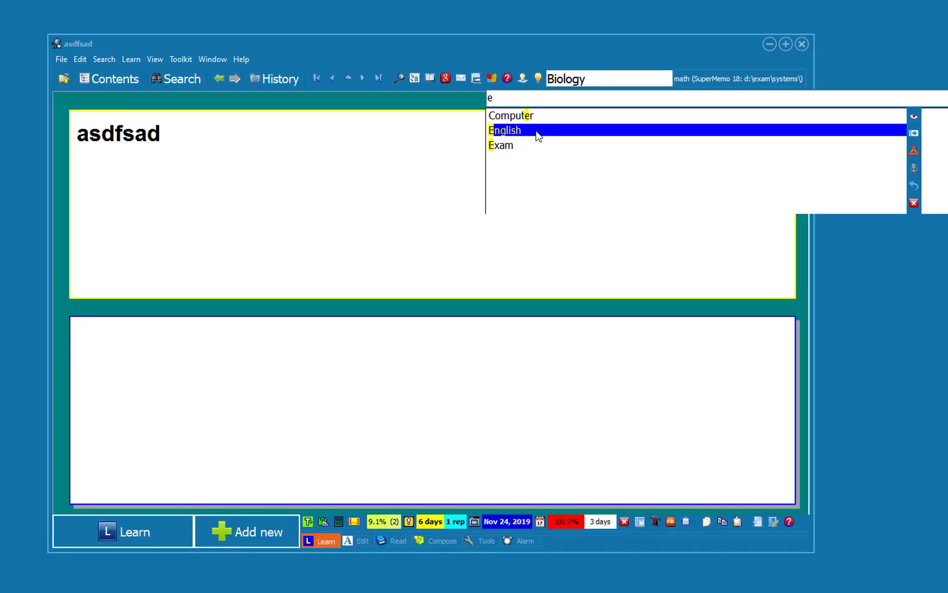
key("Return")
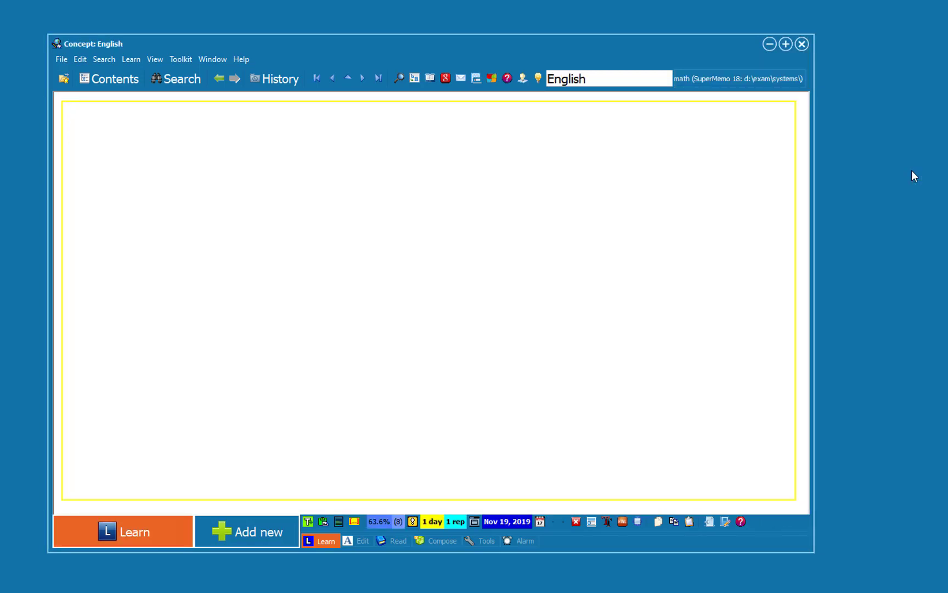
key("alt+a")
type("asdfsa")
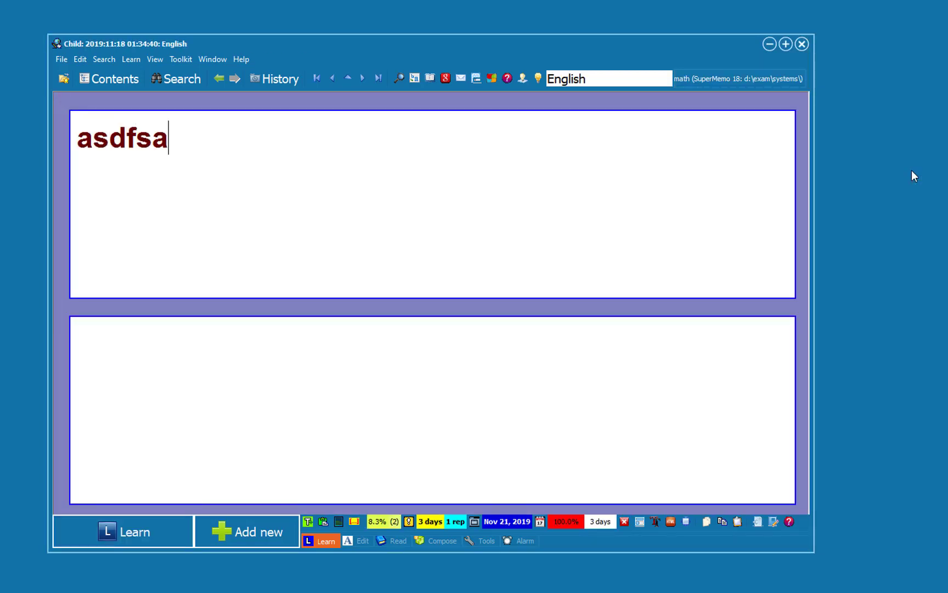
type("d")
key("ctrl+t")
key("alt+a")
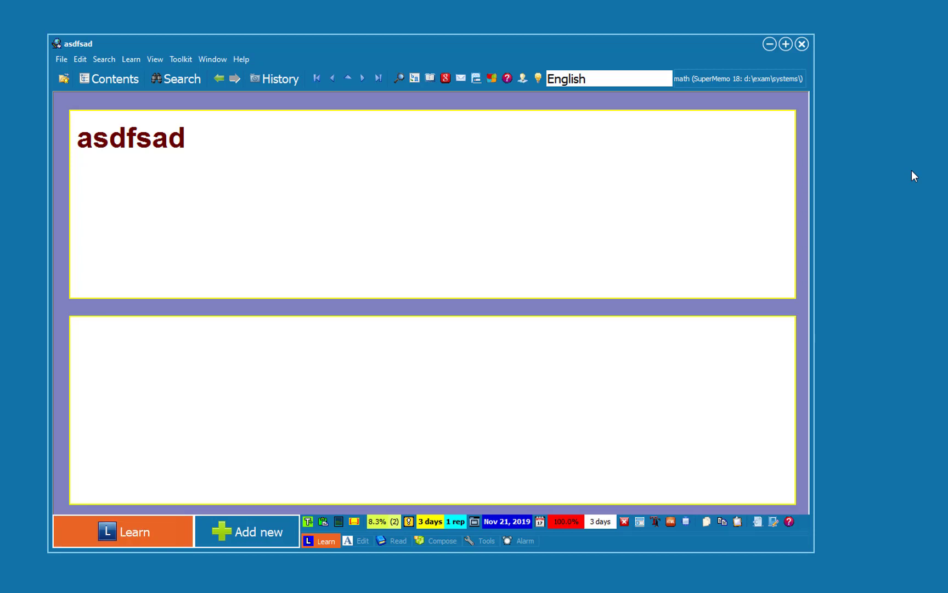
type("dddd")
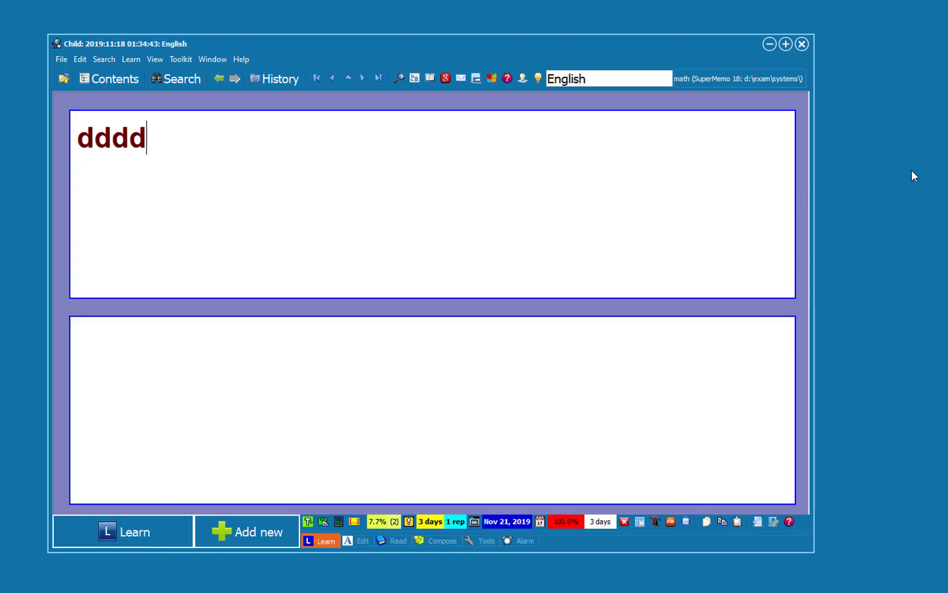
type("d")
key("ctrl+t")
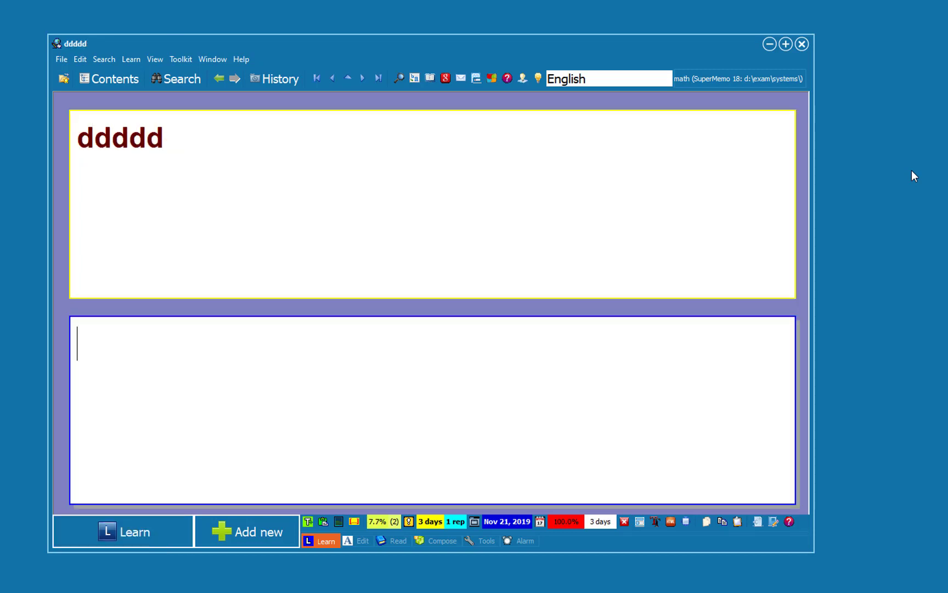
key("alt+a")
type("xxxx")
key("ctrl+t")
key("alt+c")
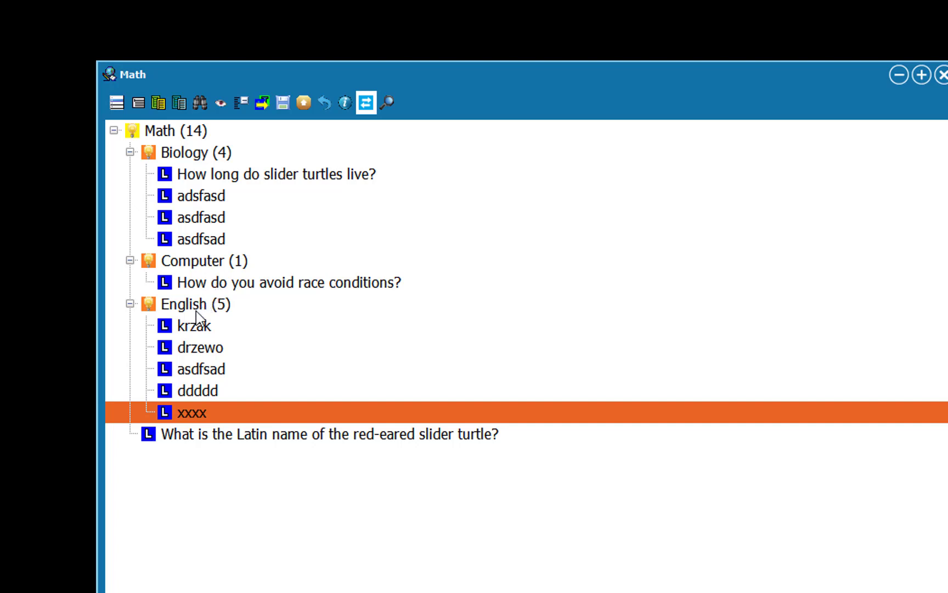
- Drag the red-eared slider Latin-name question into Biology, check its five items, close Contents
left_click(243, 439)
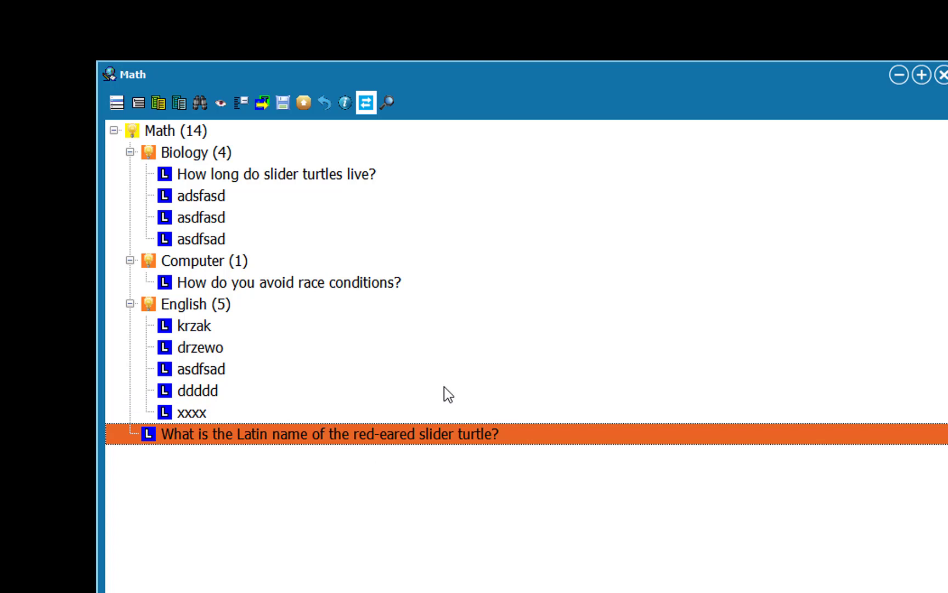
left_click_drag(198, 431, 140, 166)
left_click(130, 153)
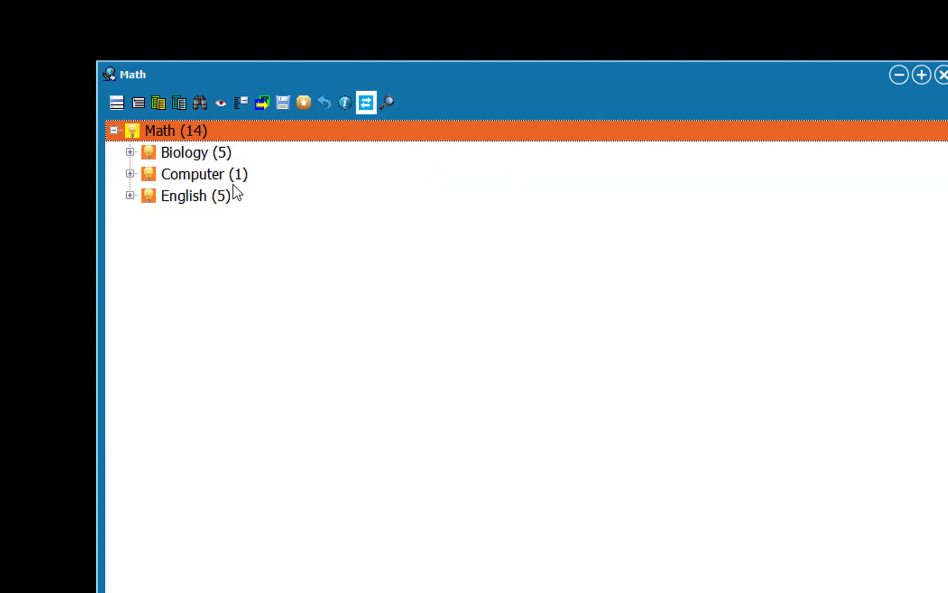
left_click(133, 152)
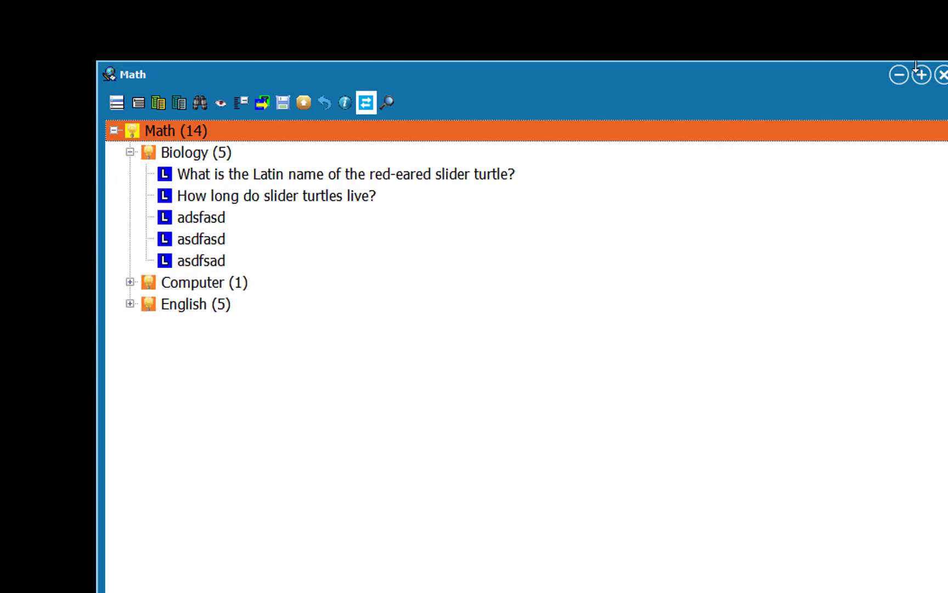
left_click(941, 75)
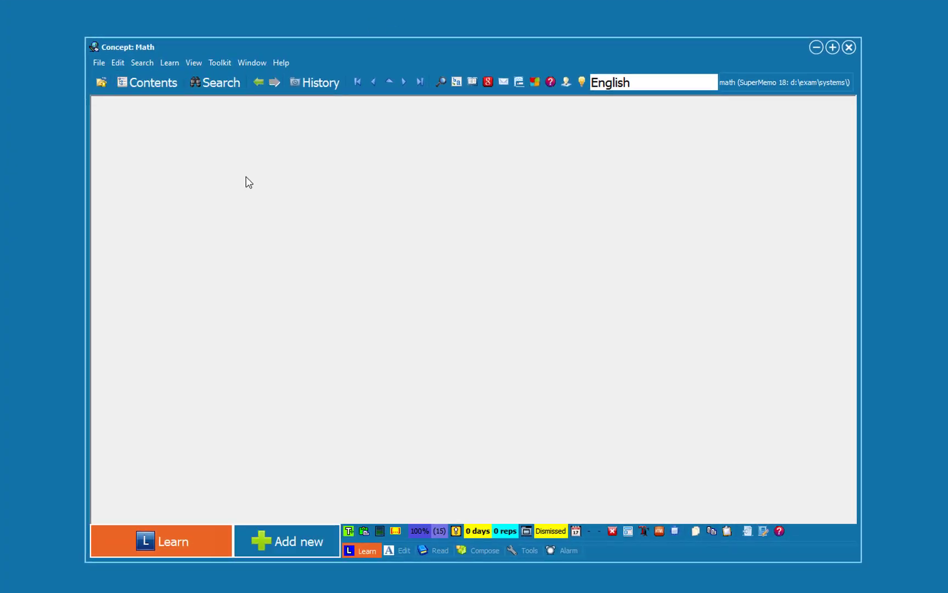
- Set the interface font to bold size 16 in the Fonts options
left_click(220, 62)
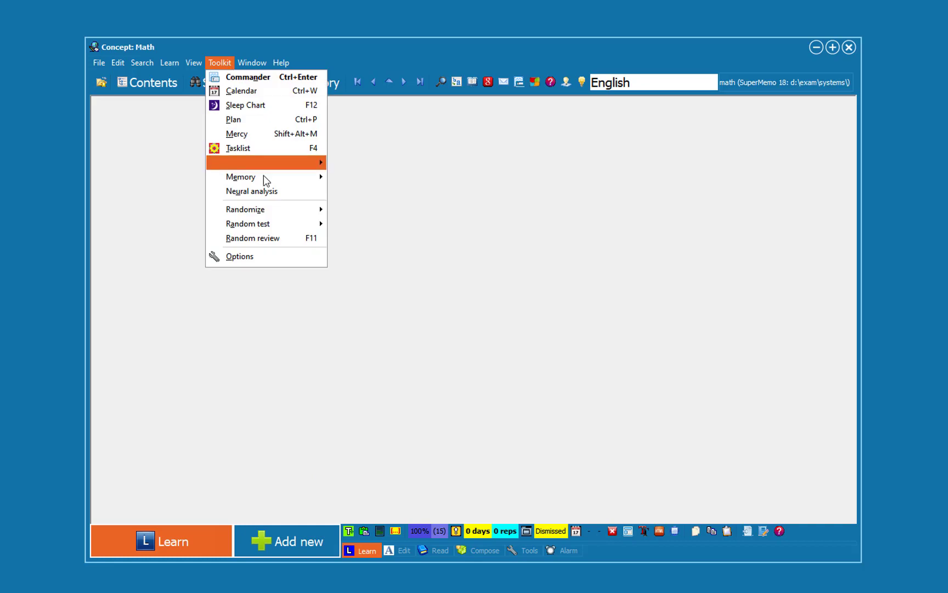
left_click(260, 262)
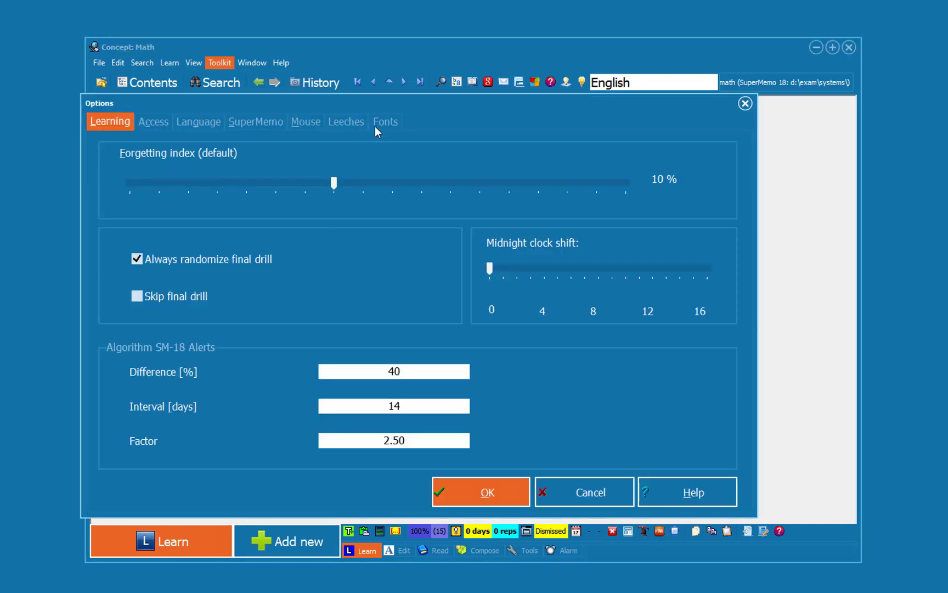
left_click(380, 123)
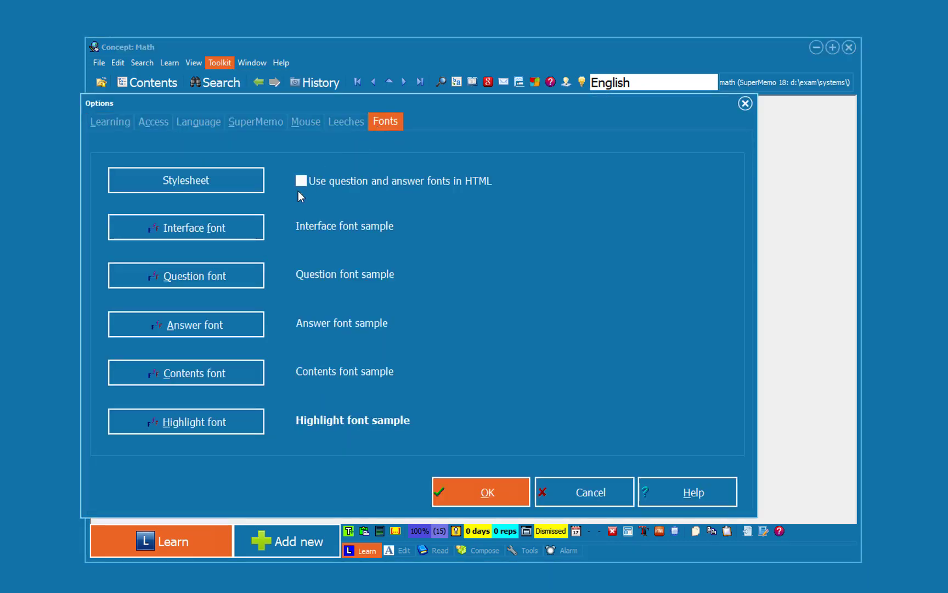
left_click(239, 229)
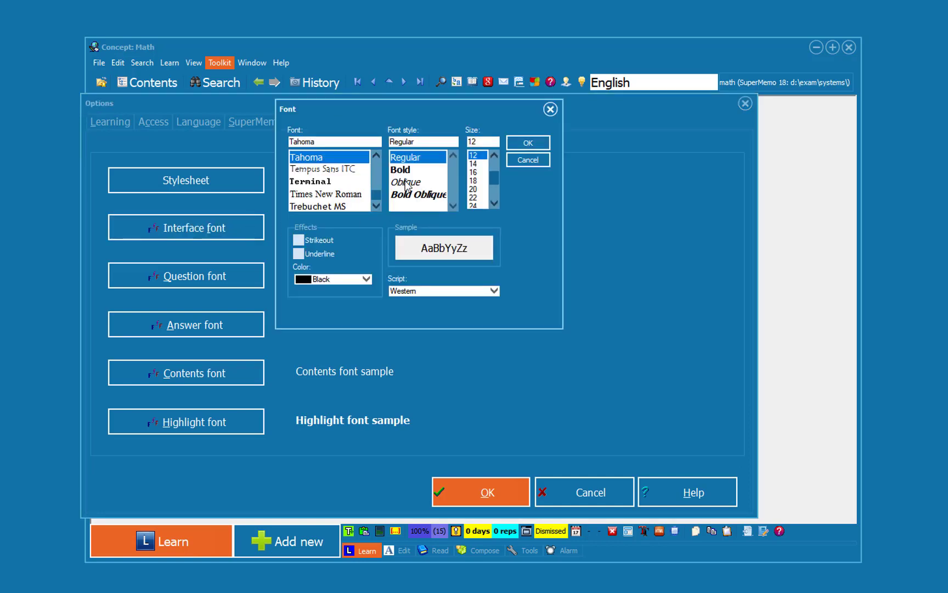
left_click(478, 173)
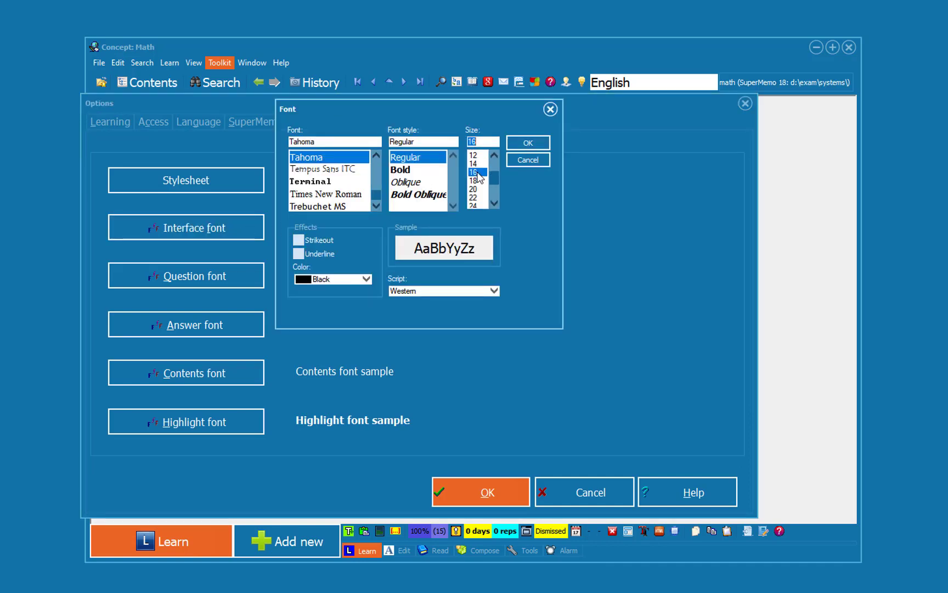
left_click(474, 163)
left_click(424, 170)
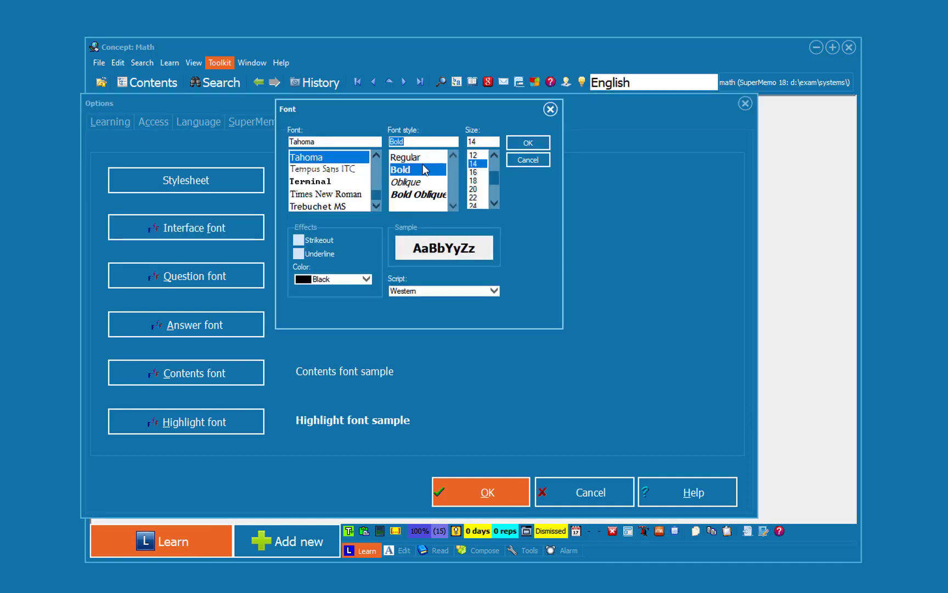
left_click(477, 173)
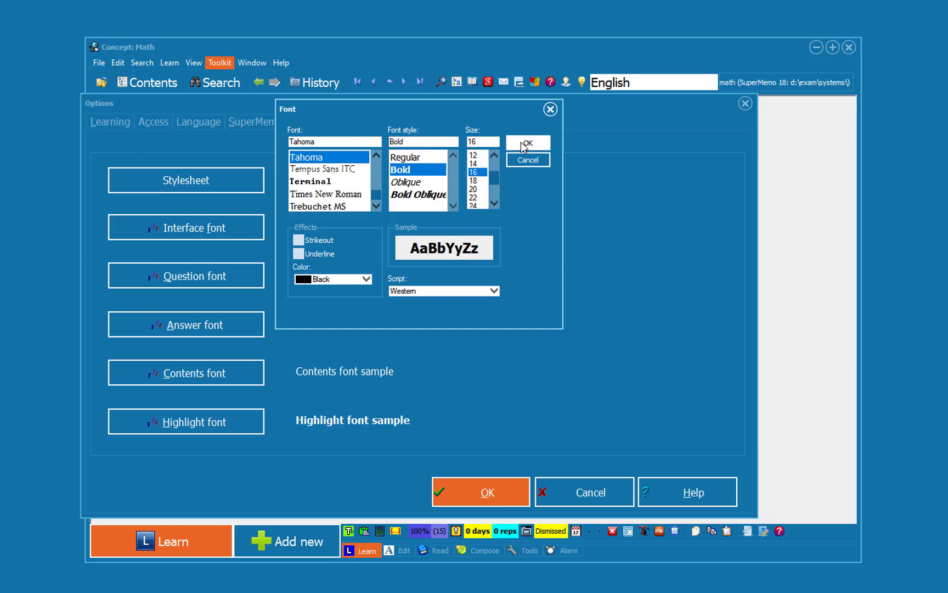
left_click(523, 144)
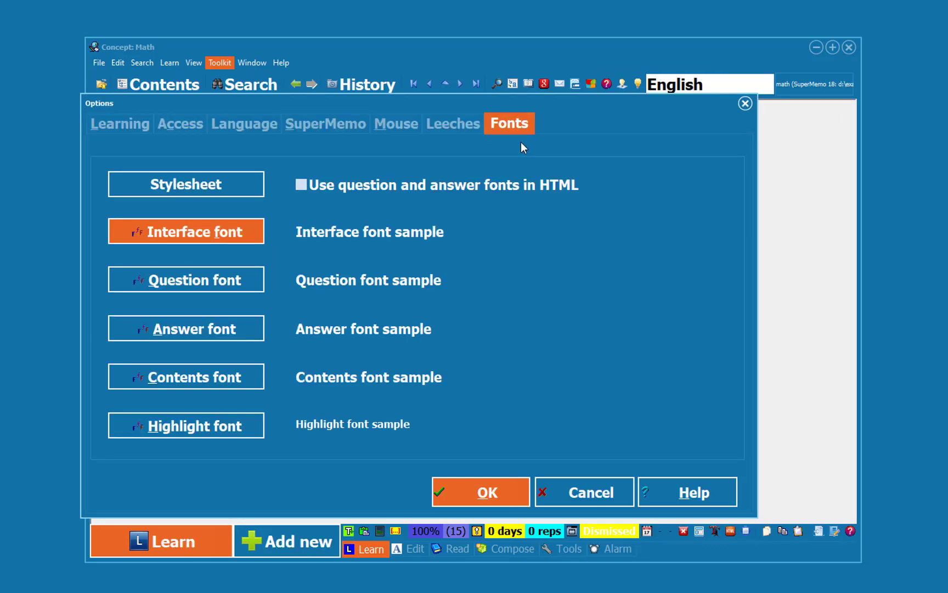
- Switch the interface font back to regular style and close Options
left_click(213, 232)
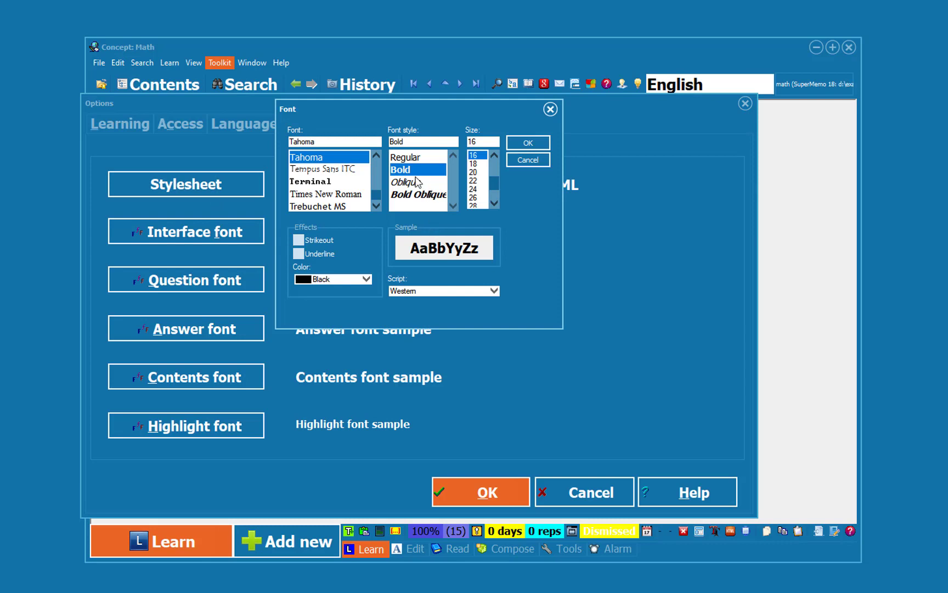
left_click(413, 159)
left_click(519, 146)
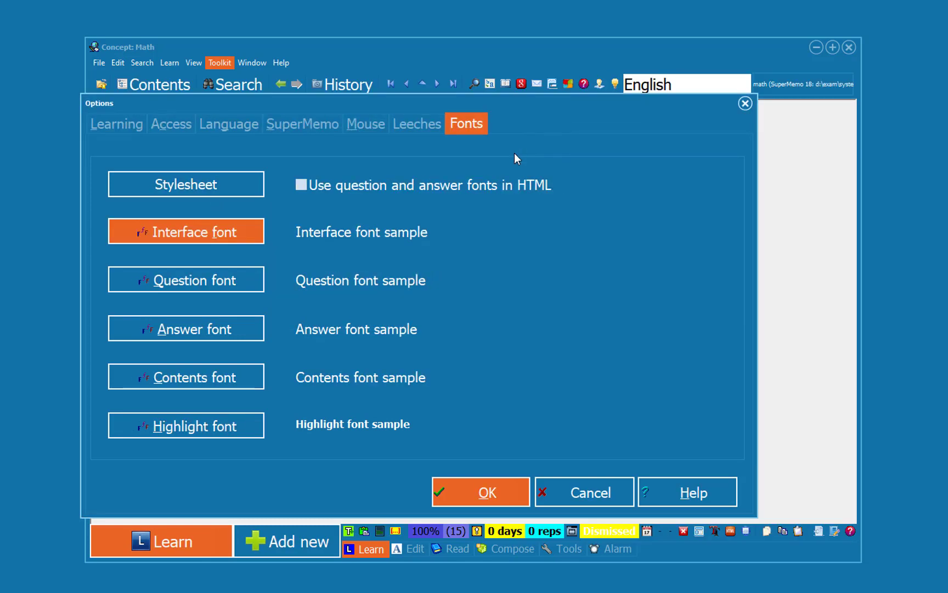
left_click(486, 494)
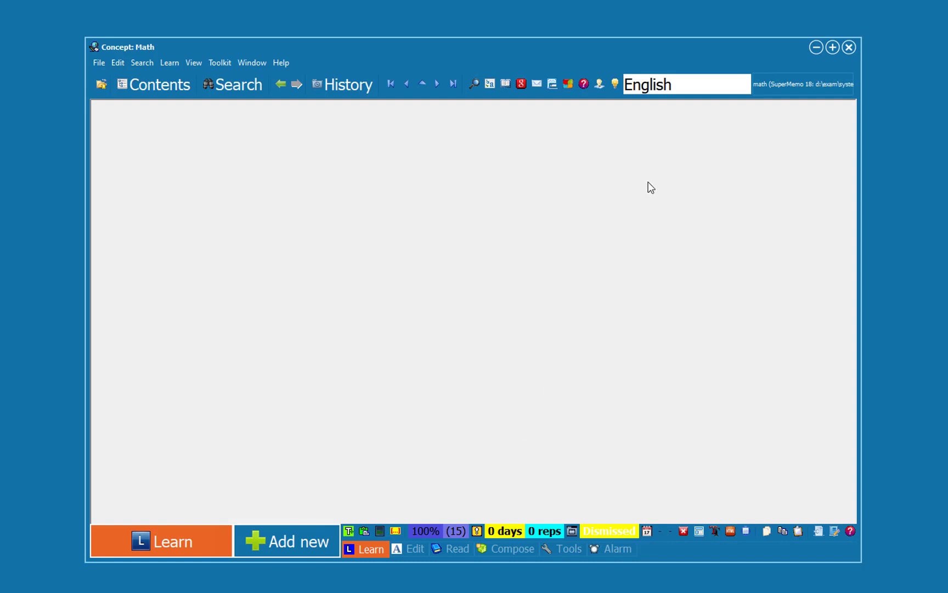
- Make Biology the current concept and add an item asking 'What is it gonna be? ...'
left_click(681, 85)
type("b")
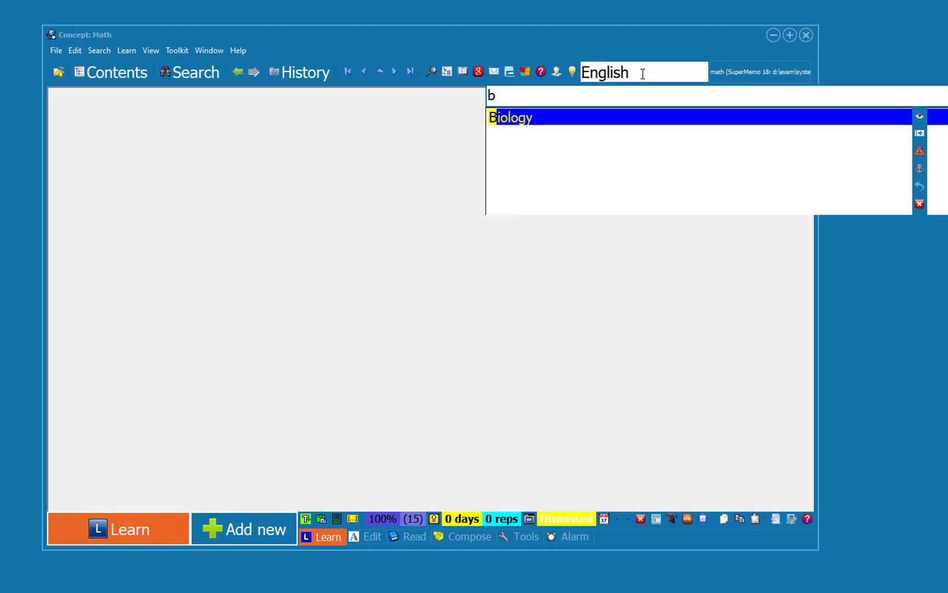
left_click(920, 171)
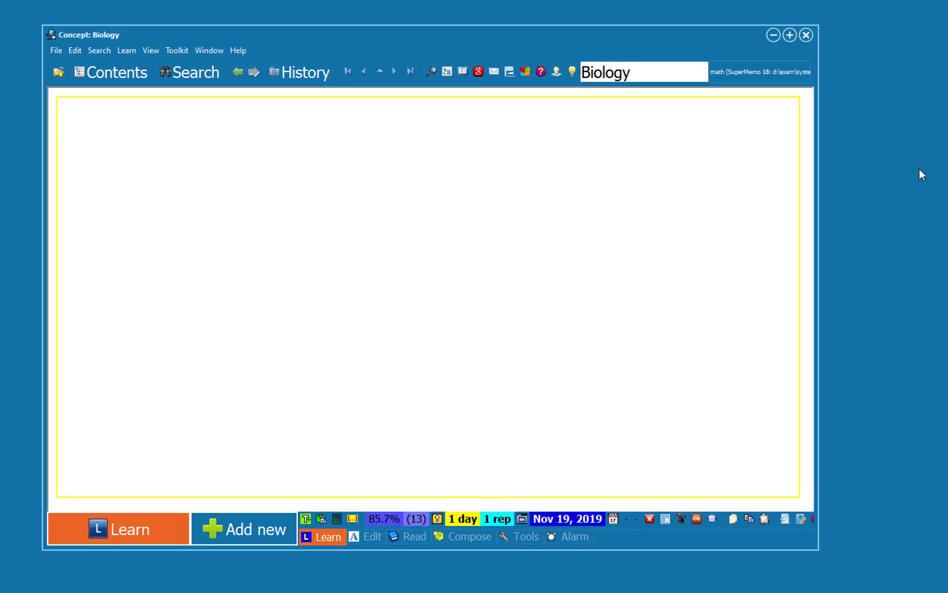
left_click(264, 536)
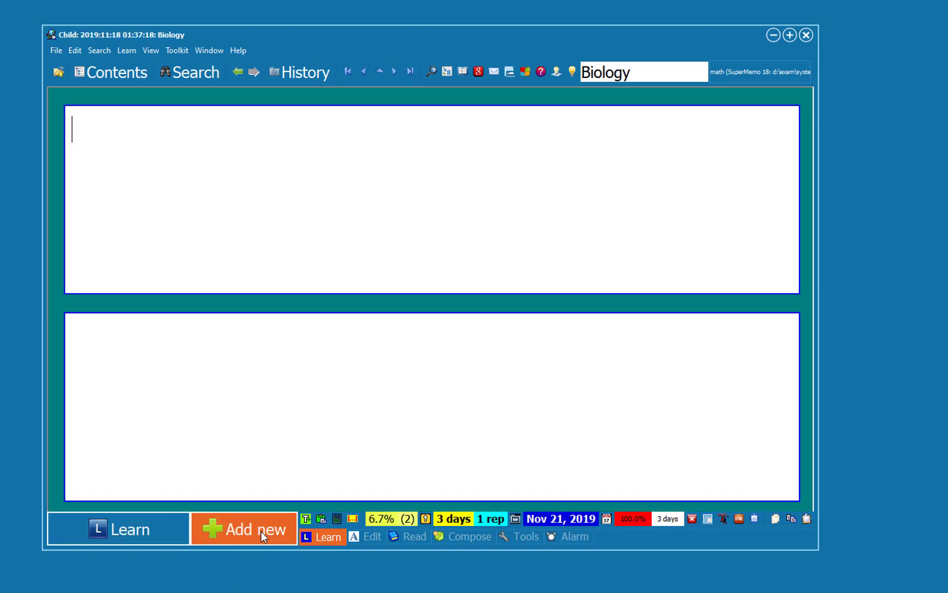
type("What is it gonna be? ...")
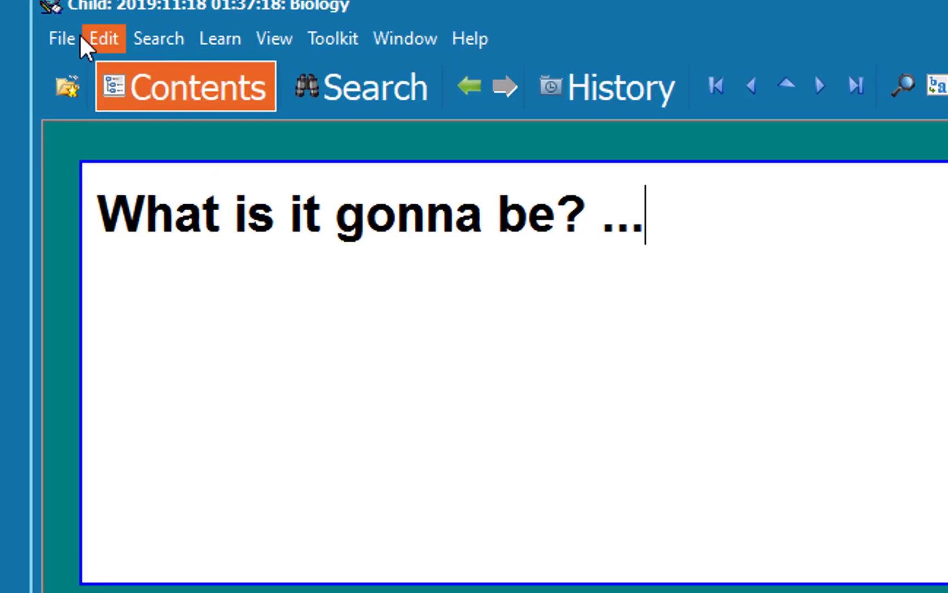
left_click(56, 50)
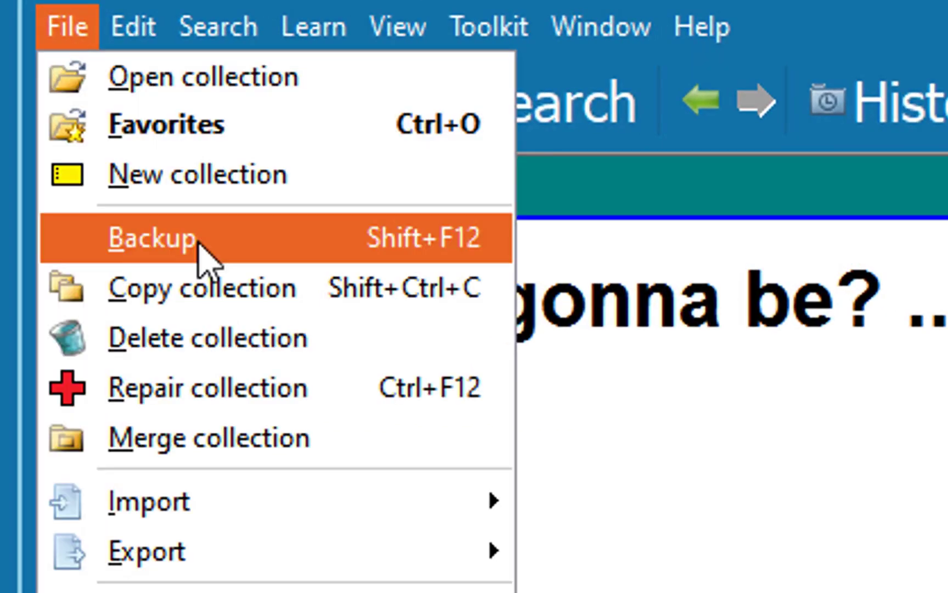